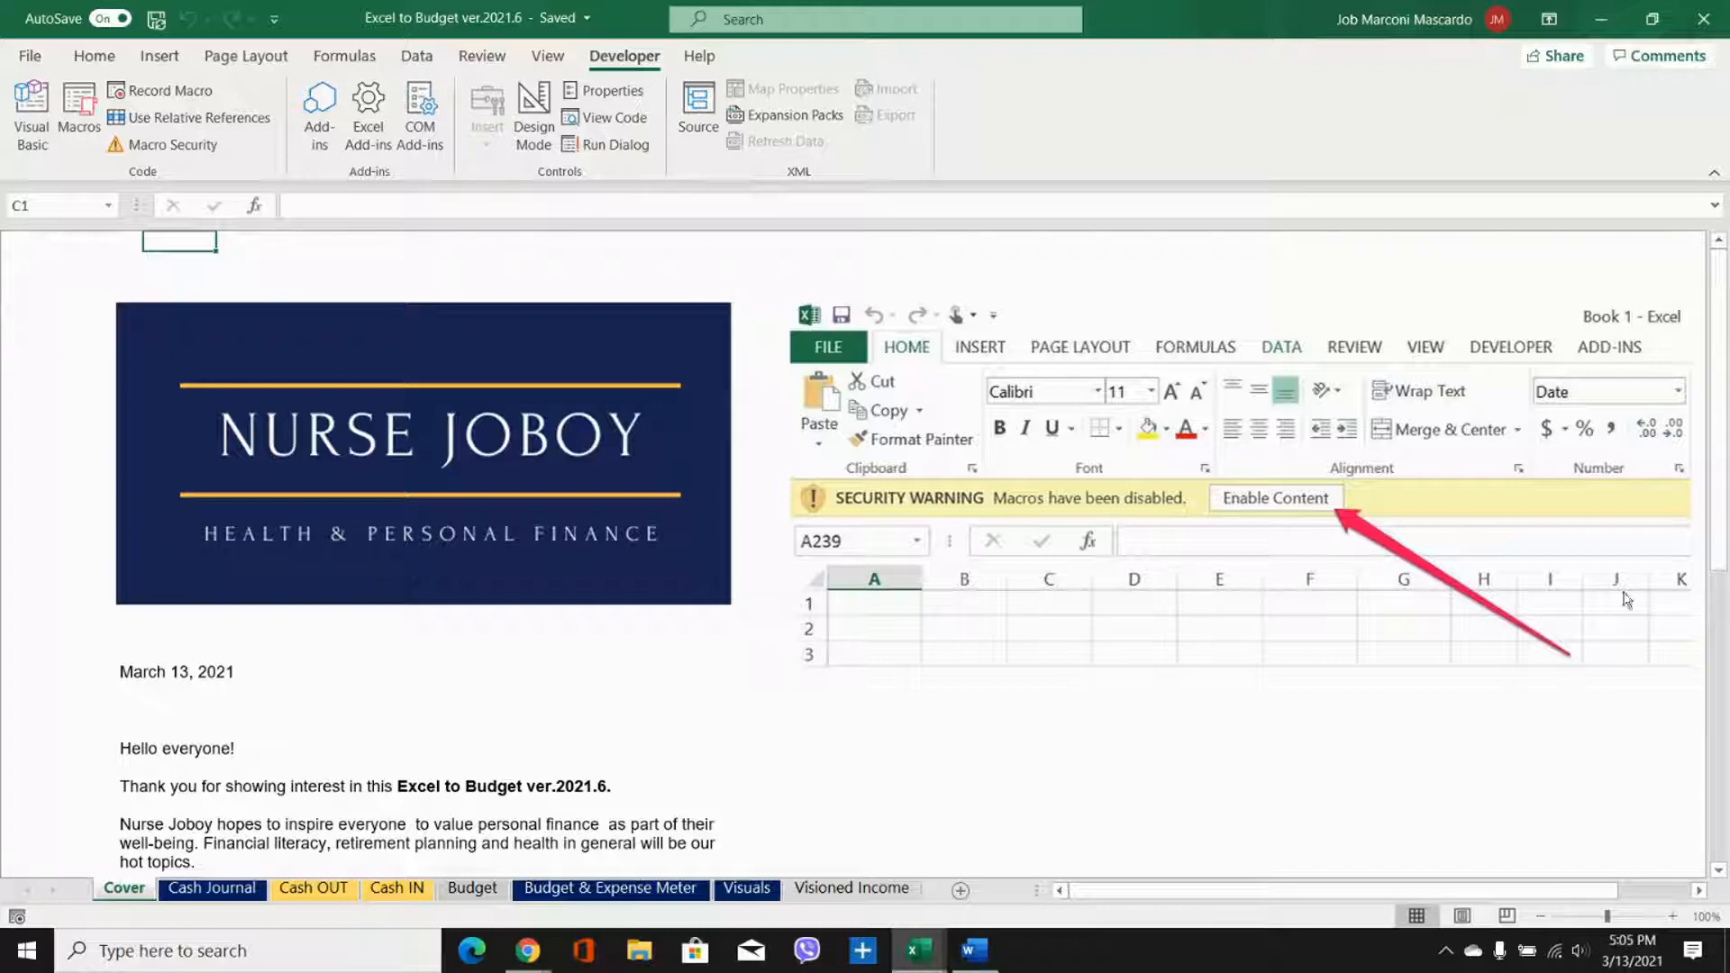
Step: On the Visioned Income sheet, set Job 1 to 40 work hours per week and a $30 hourly wage
{"action": "left_click", "coordinate": [855, 899]}
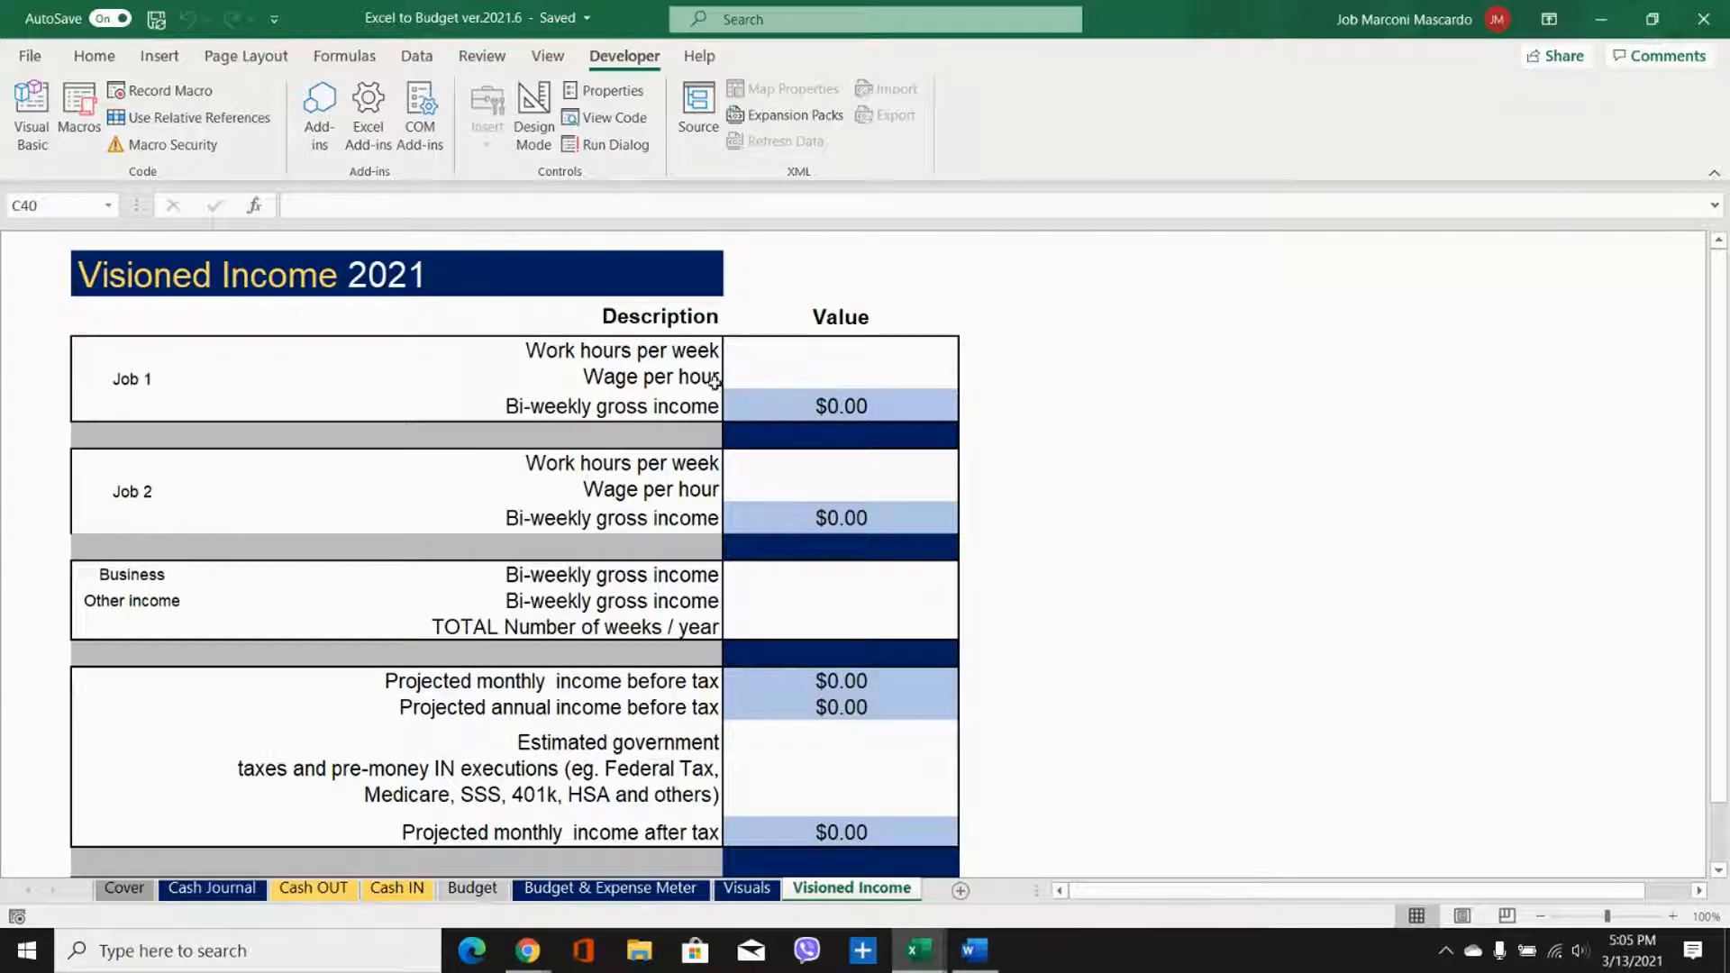
{"action": "left_click", "coordinate": [797, 354]}
{"action": "type", "text": "40"}
{"action": "key", "text": "Return"}
{"action": "type", "text": "30"}
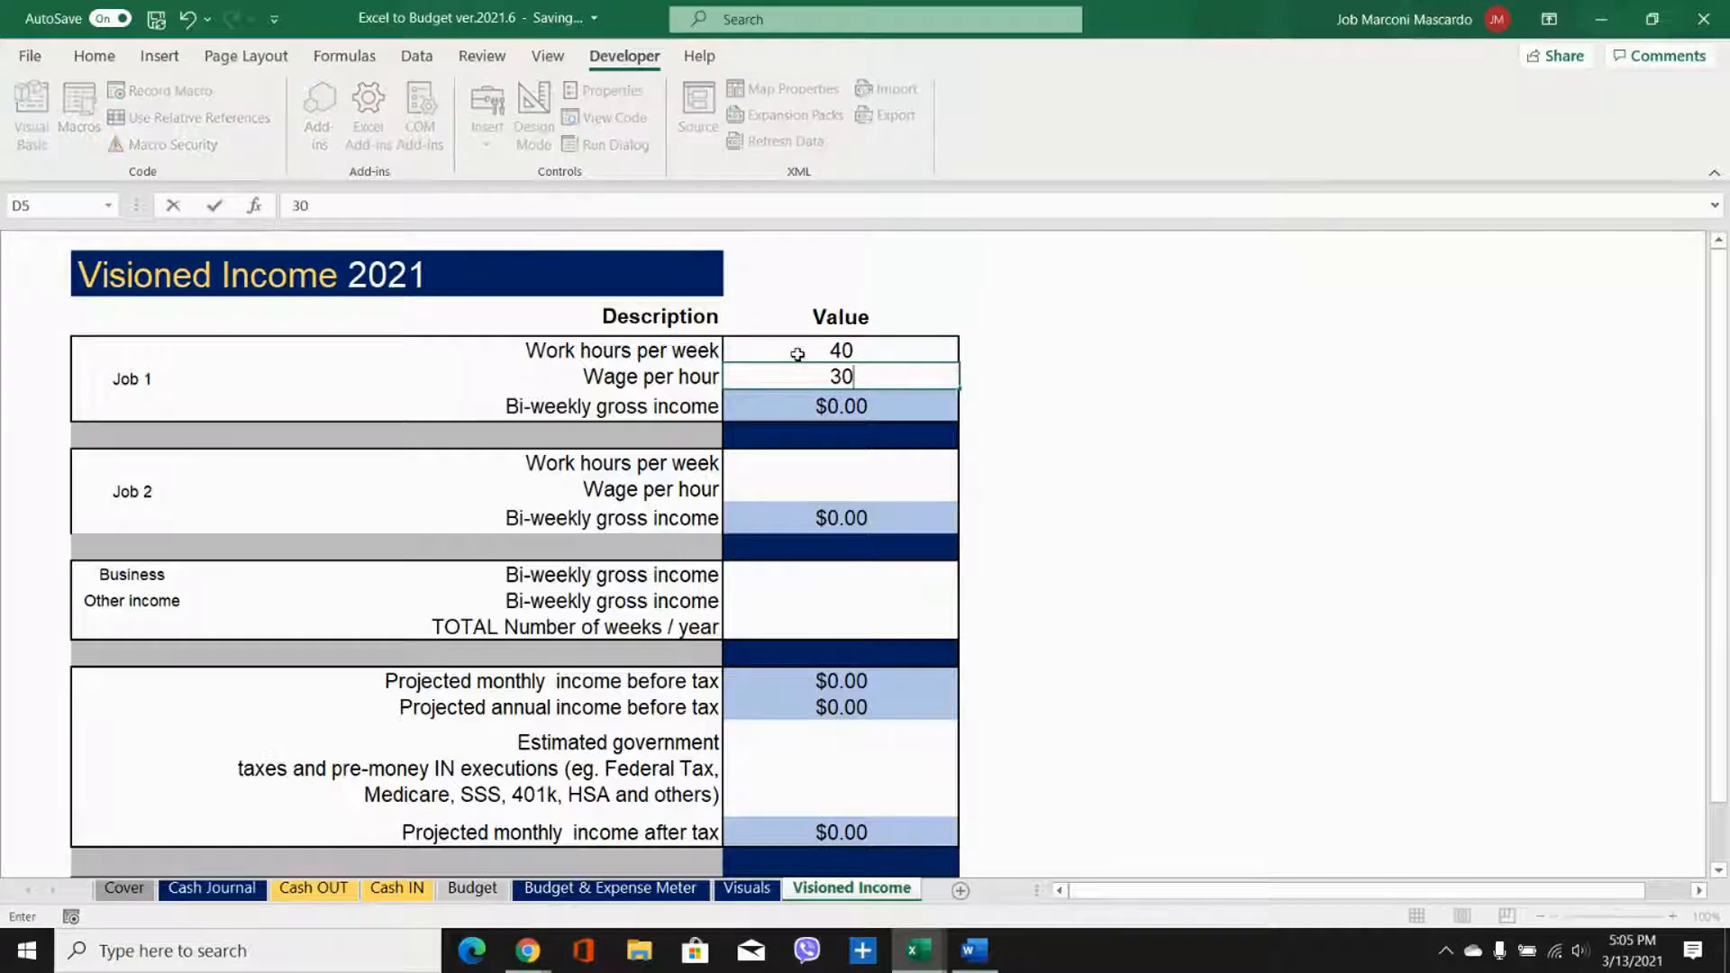
{"action": "key", "text": "Return"}
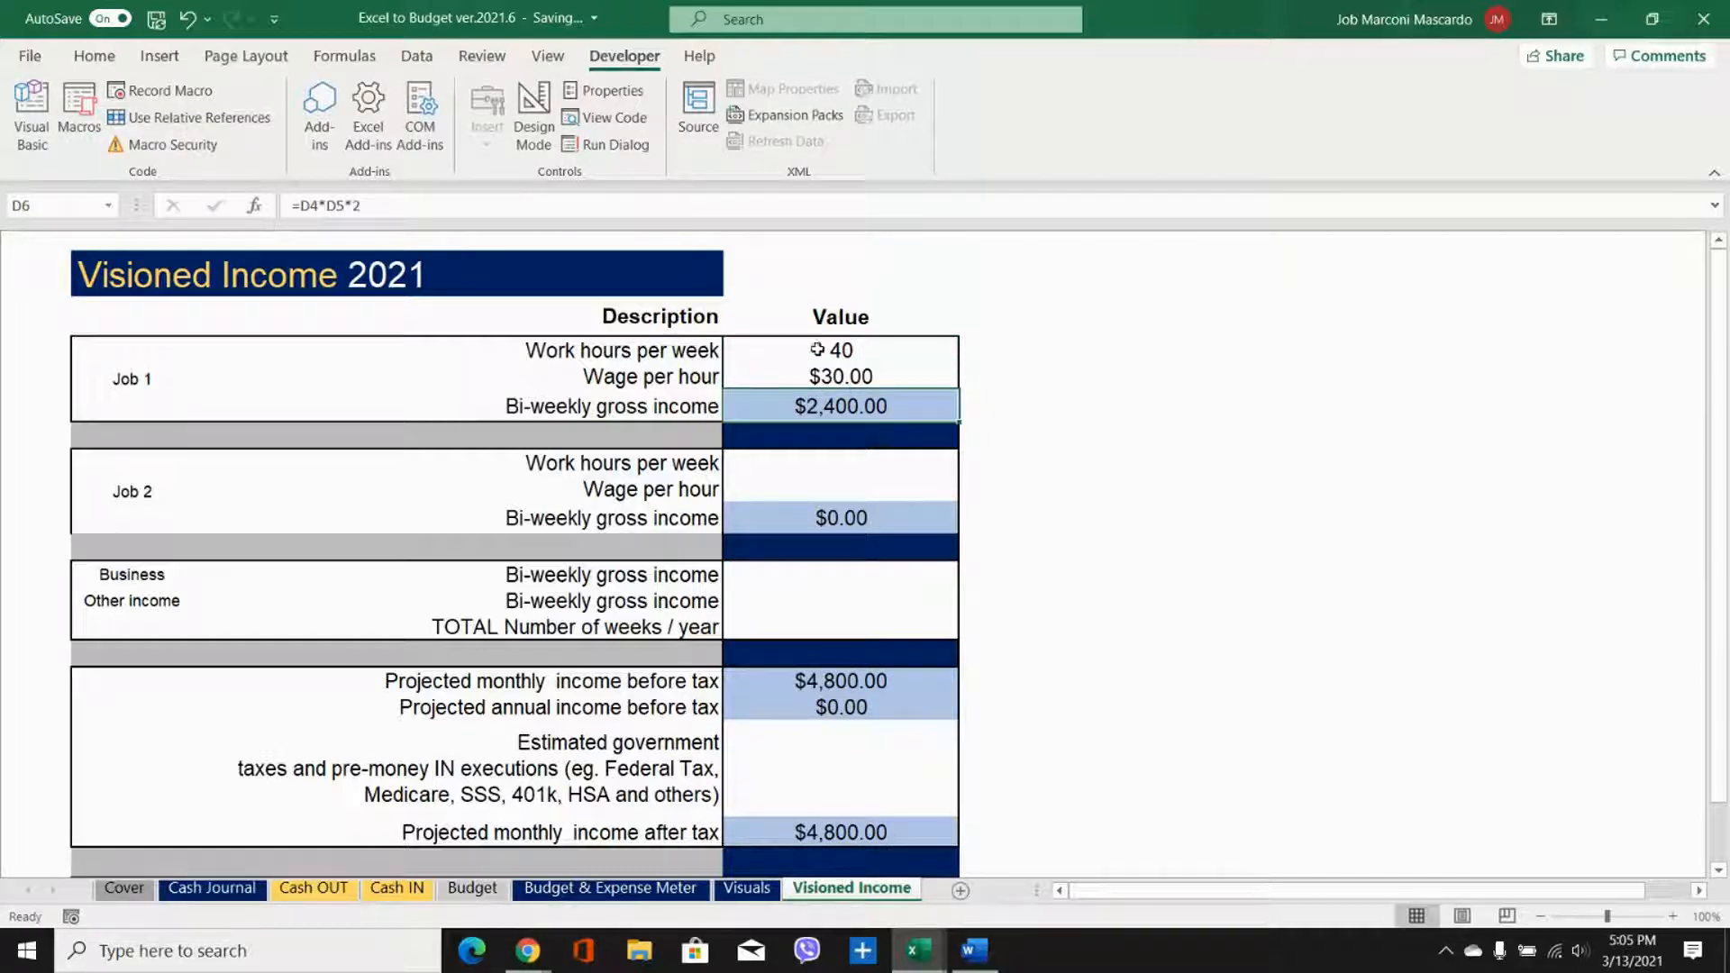
Step: Set Job 2's work hours per week and wage per hour both to 0
{"action": "left_click", "coordinate": [835, 464]}
{"action": "key", "text": "Return"}
{"action": "type", "text": "0"}
{"action": "key", "text": "Return"}
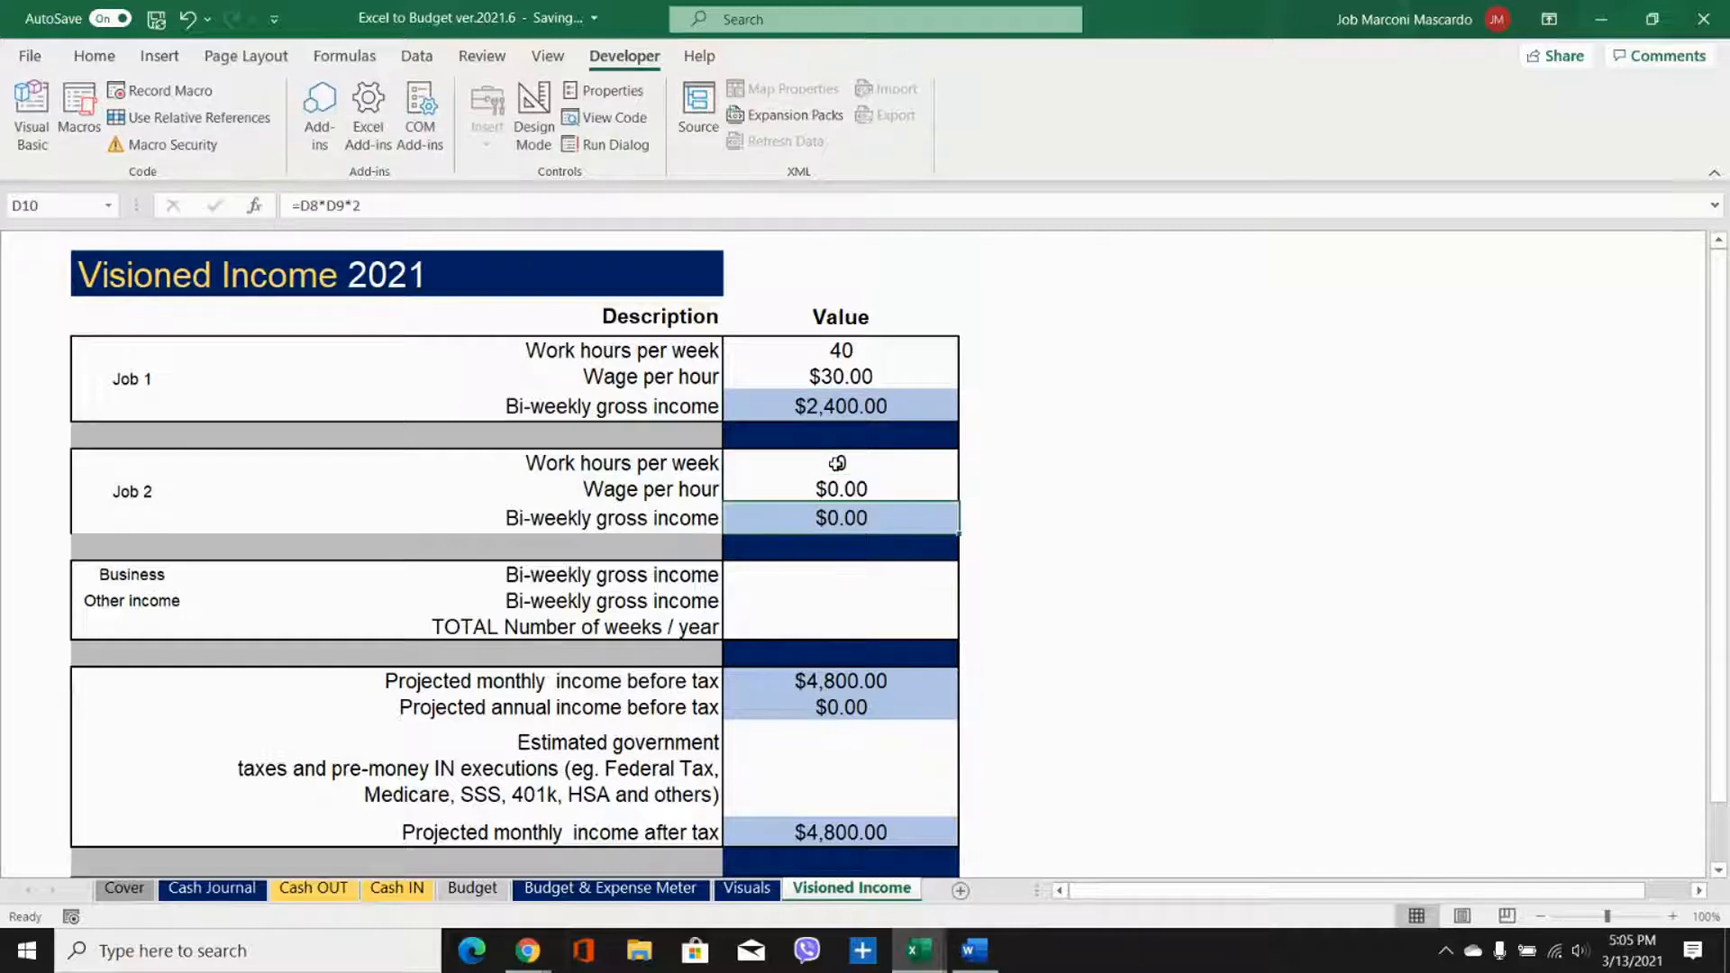
Step: Set the bi-weekly gross income for Business and Other income to 0 and the total number of weeks per year to 54
{"action": "scroll", "coordinate": [837, 462], "scroll_direction": "down", "scroll_amount": 1}
{"action": "left_click", "coordinate": [839, 469]}
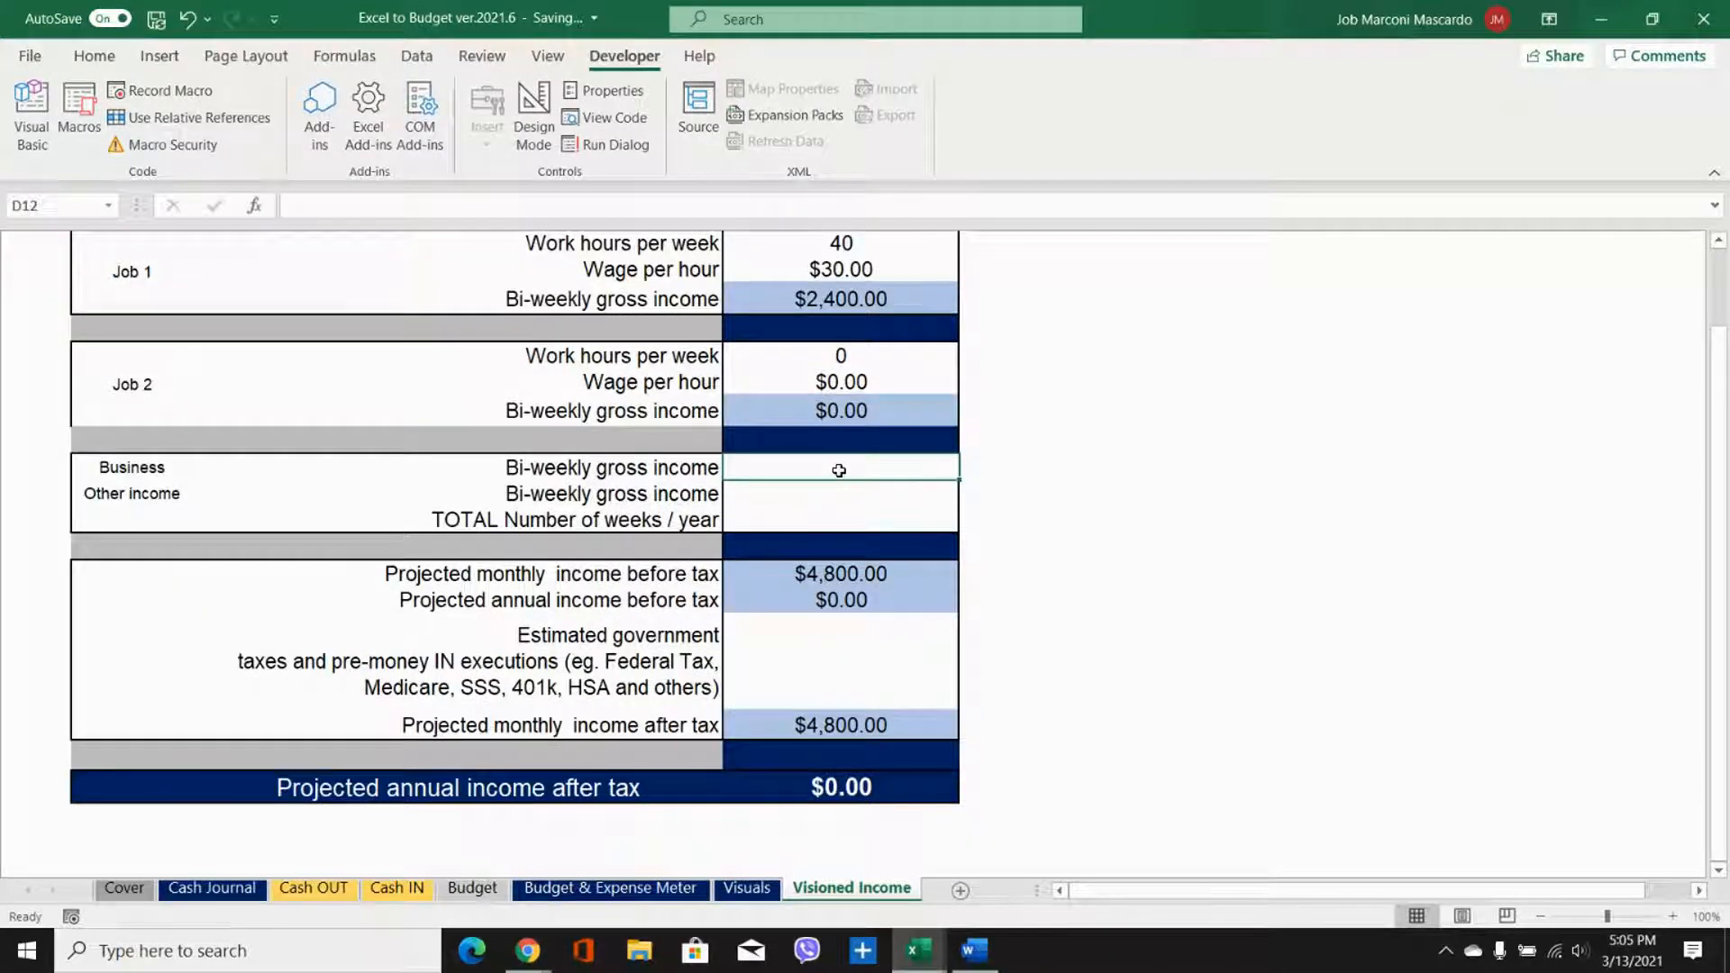
{"action": "type", "text": "0"}
{"action": "key", "text": "Return"}
{"action": "type", "text": "0"}
{"action": "key", "text": "Return"}
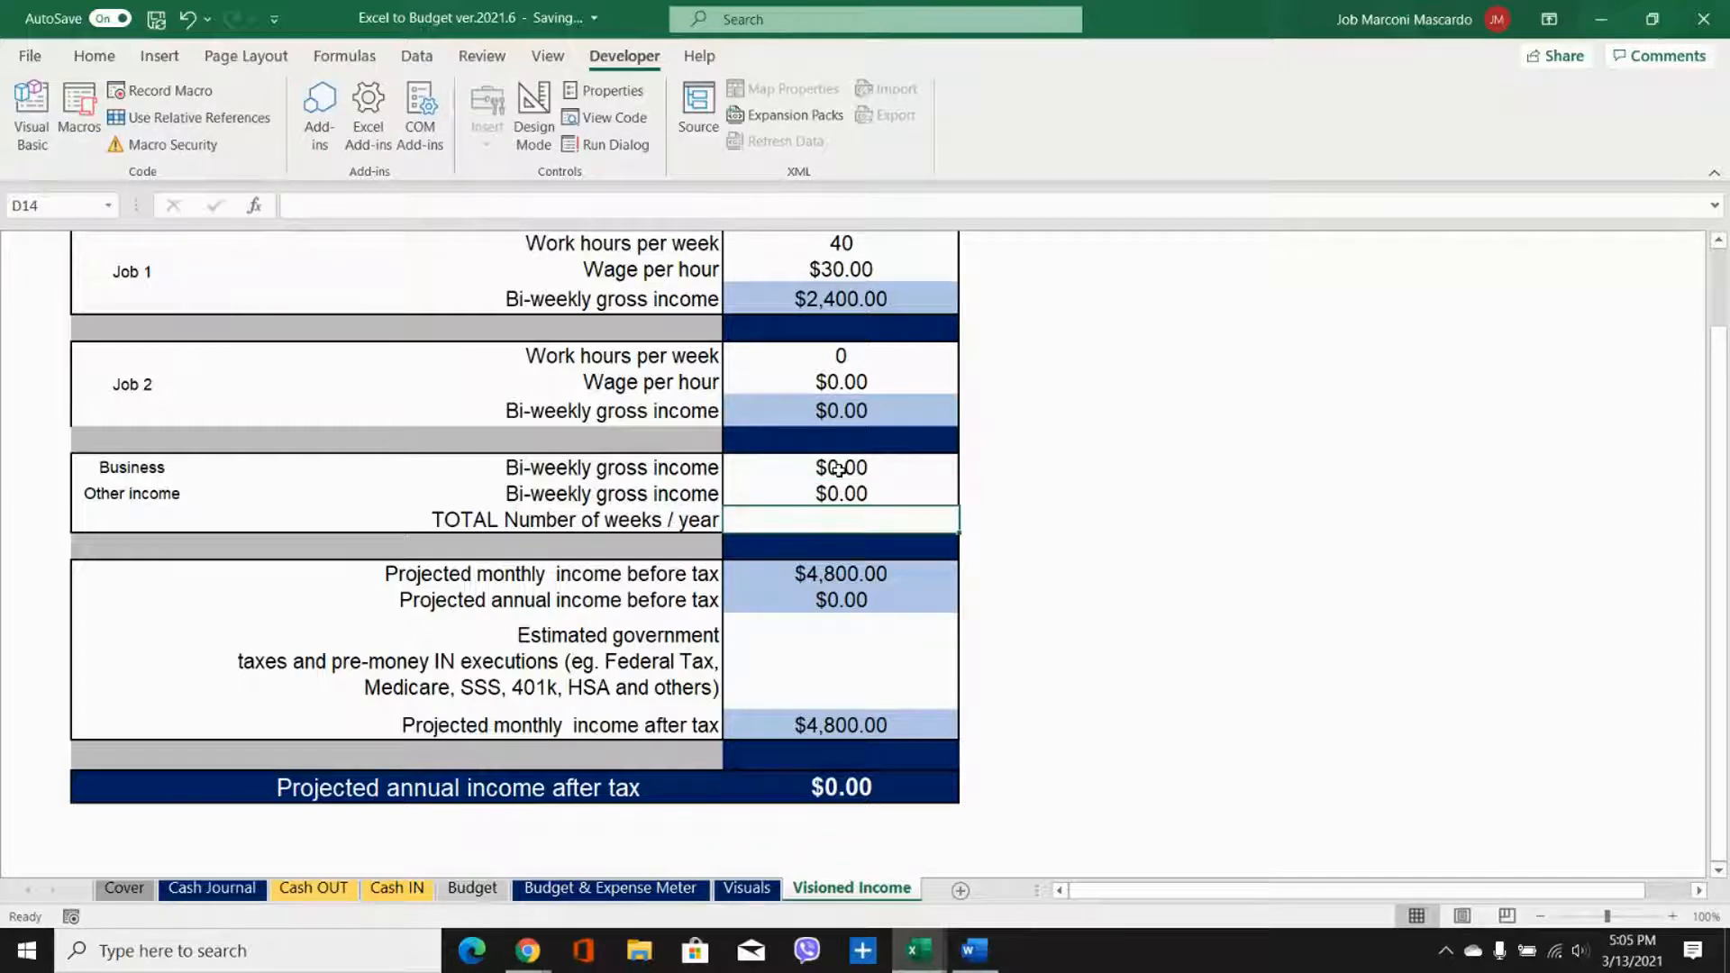
{"action": "type", "text": "54"}
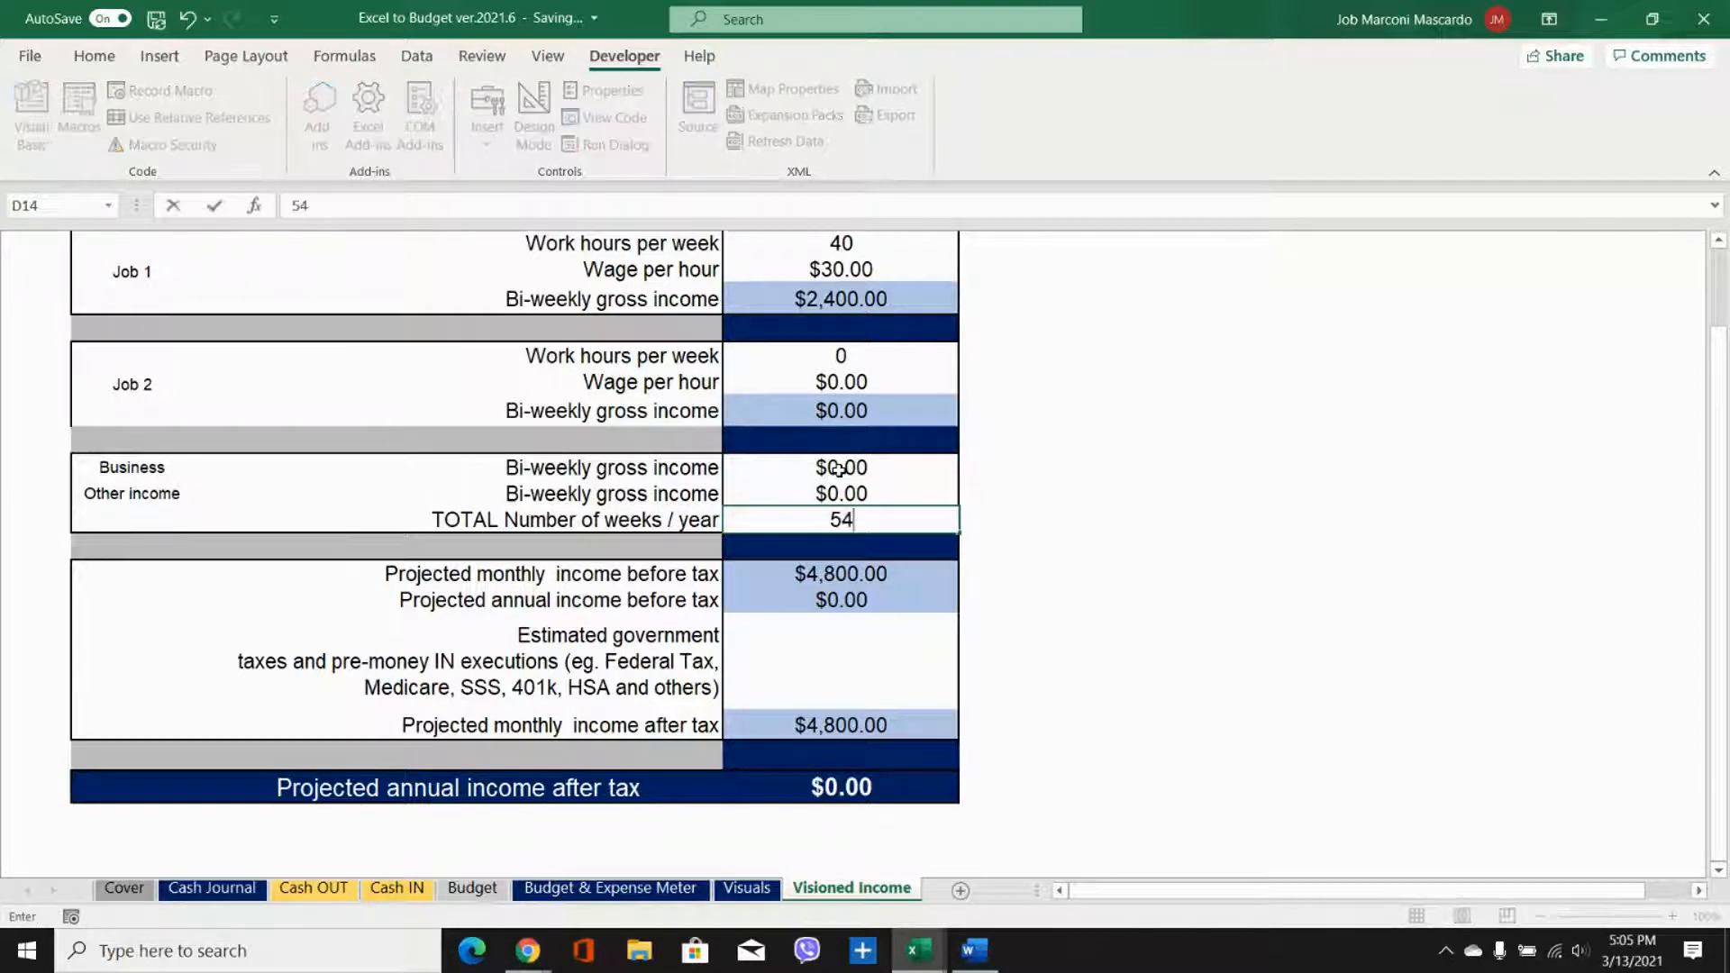
{"action": "key", "text": "Return"}
Step: Set the estimated government taxes and pre-money IN executions to 30%
{"action": "left_click", "coordinate": [865, 672]}
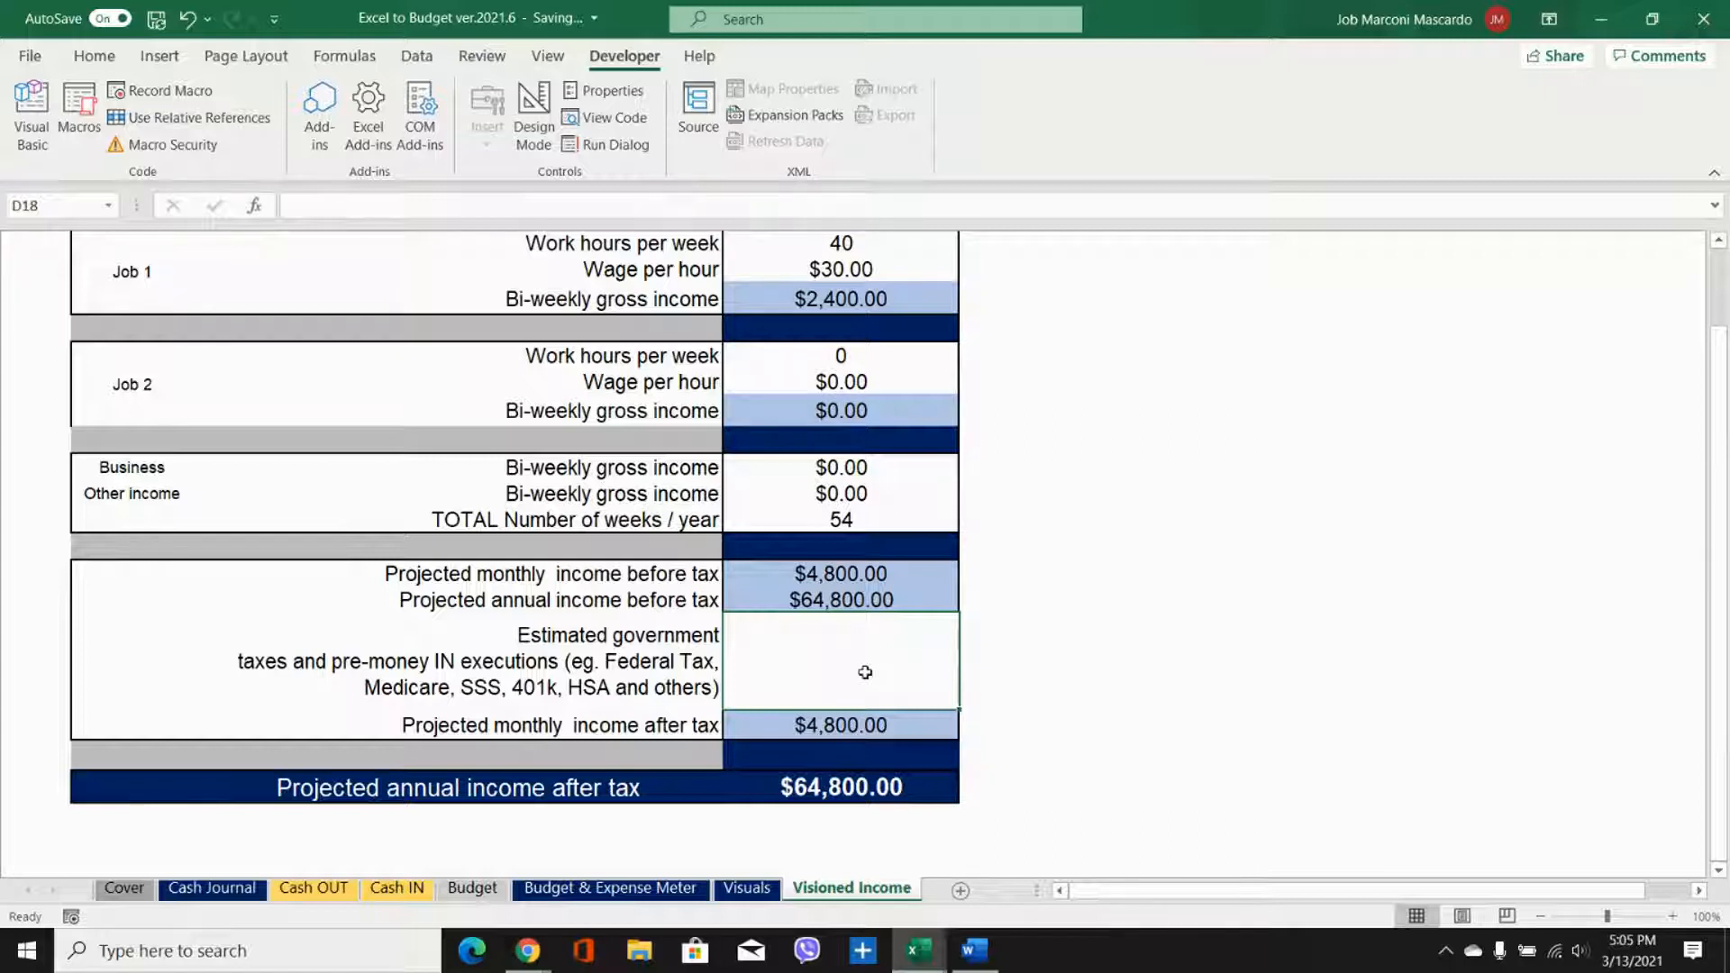
{"action": "type", "text": "30%"}
{"action": "key", "text": "Return"}
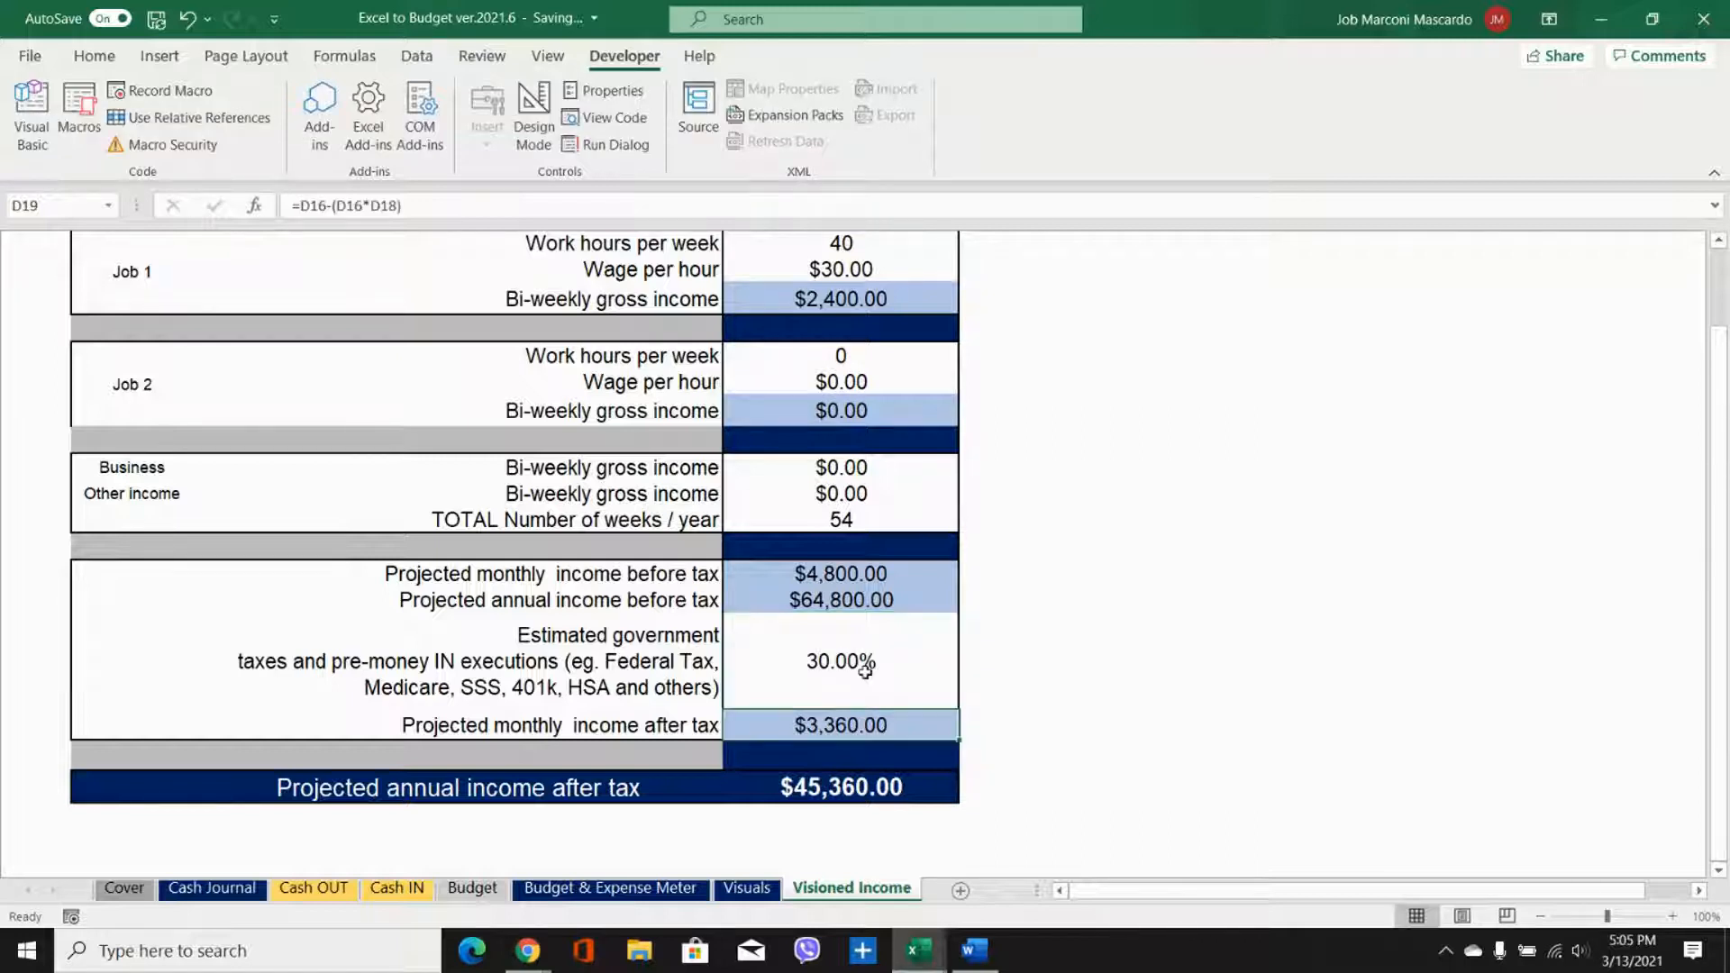
{"action": "scroll", "coordinate": [951, 639], "scroll_direction": "down", "scroll_amount": 2}
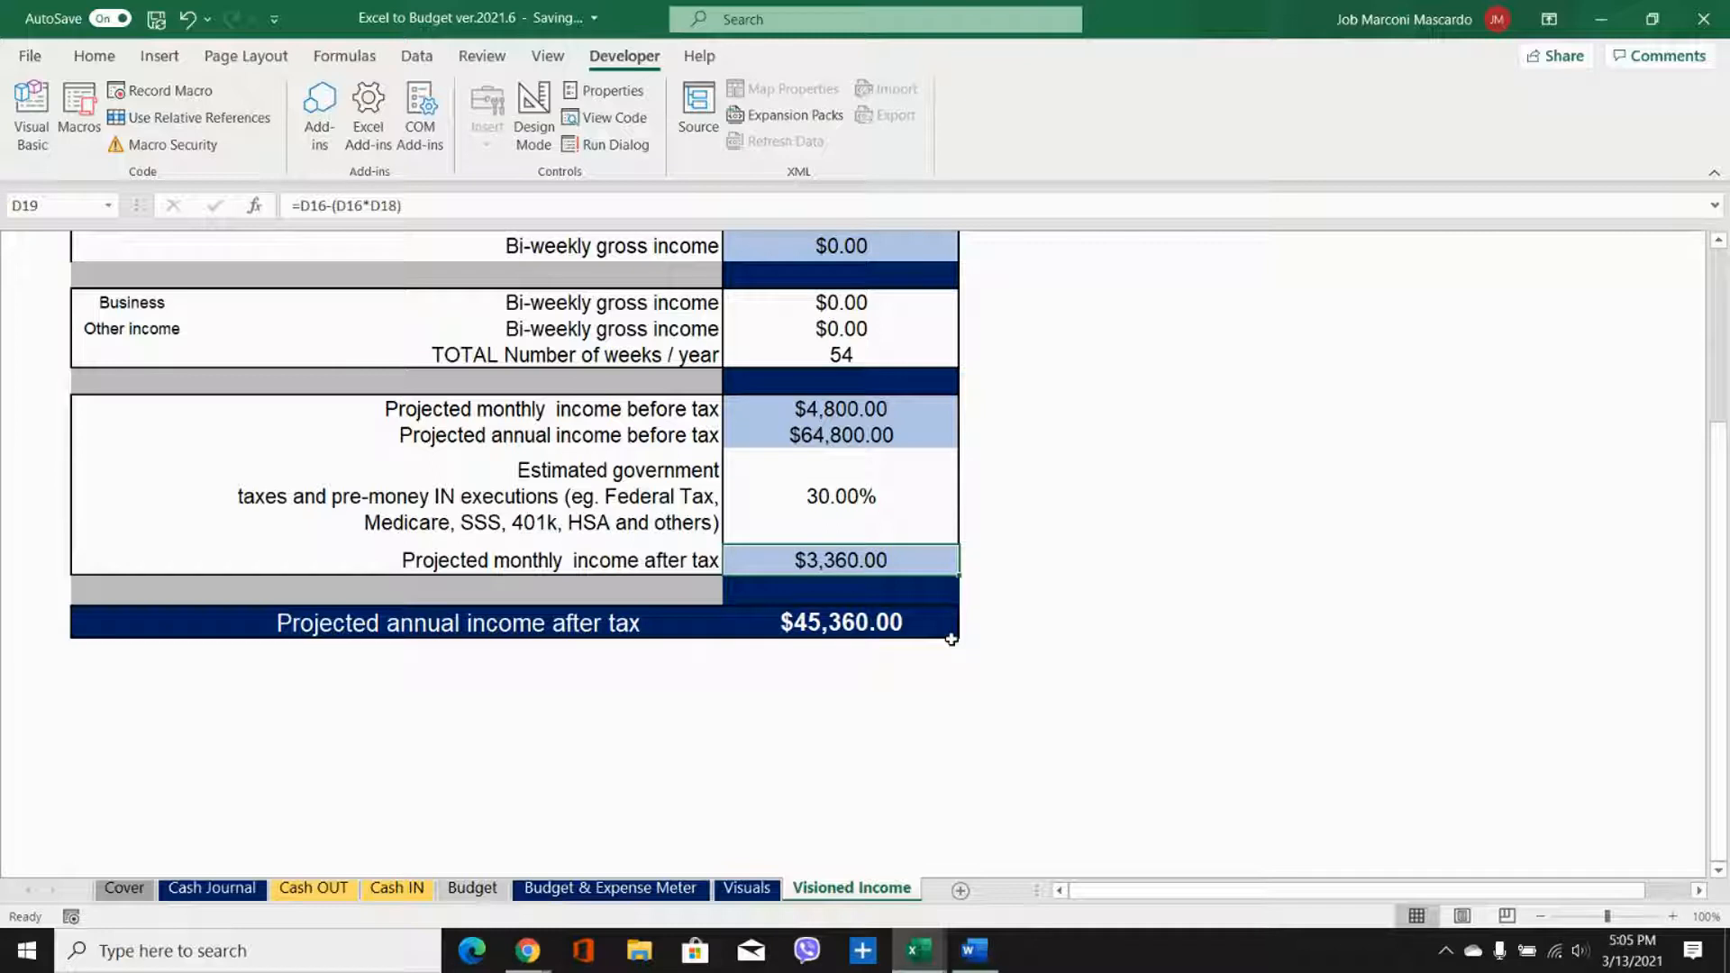
Step: Review the category names on the Budget sheet and the reminder note about editing the Budget column
{"action": "left_click", "coordinate": [472, 888]}
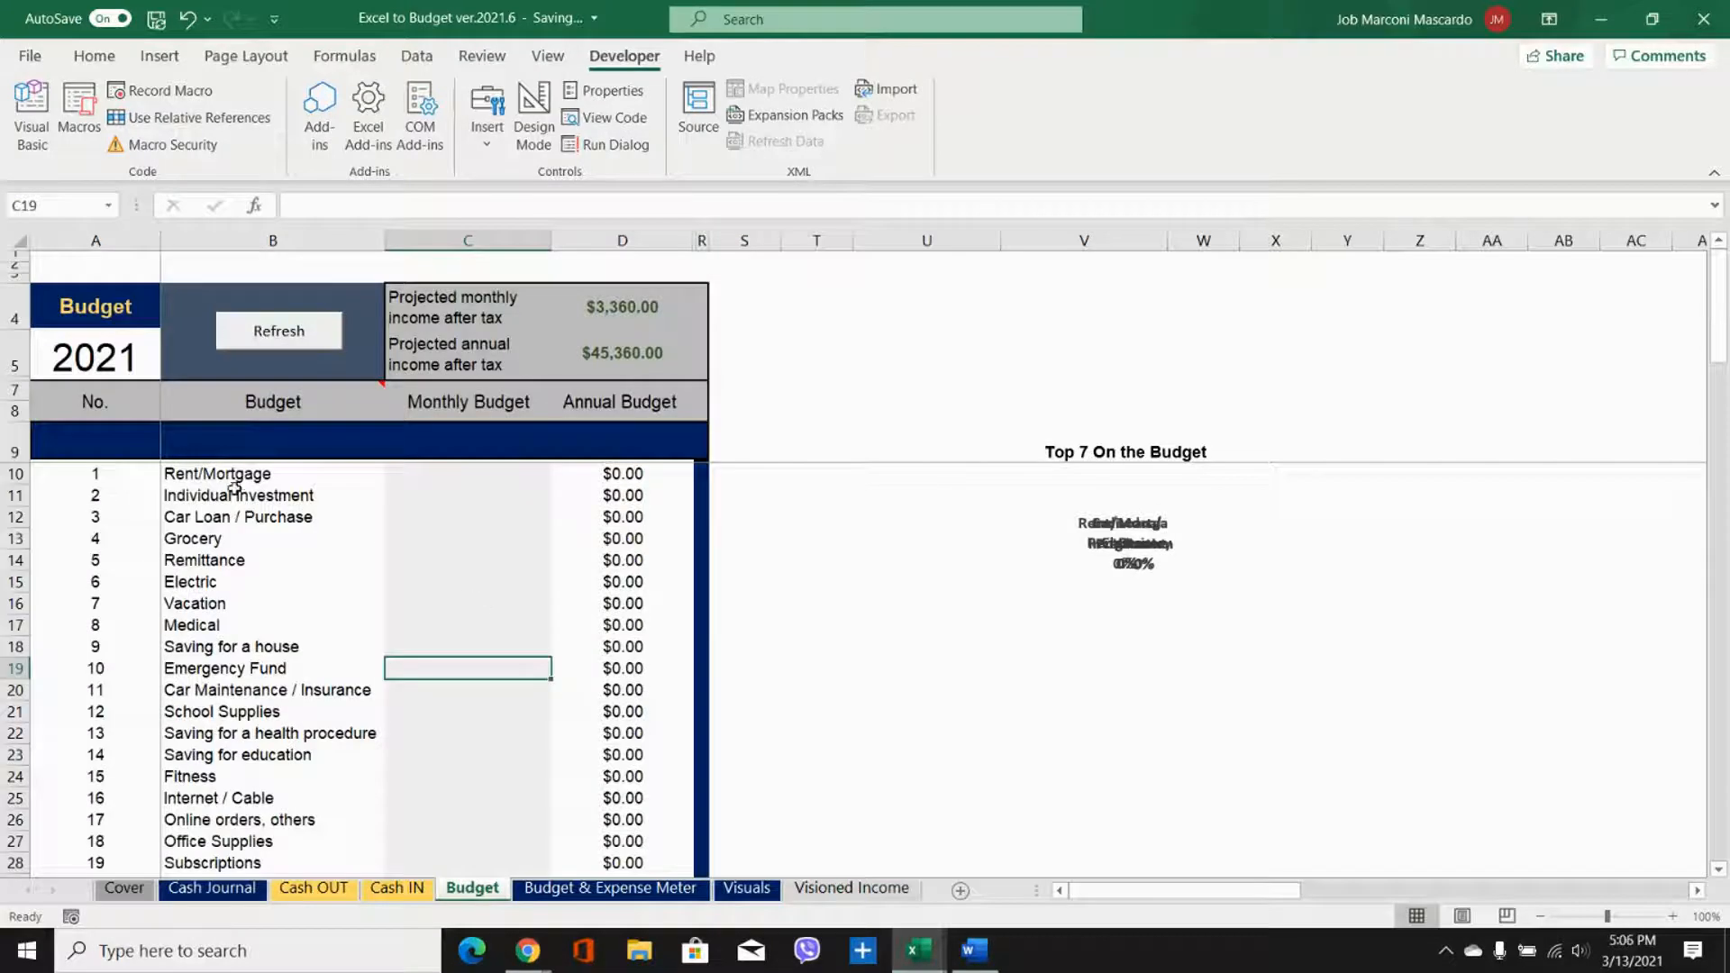
{"action": "left_click_drag", "start_coordinate": [234, 472], "coordinate": [241, 841]}
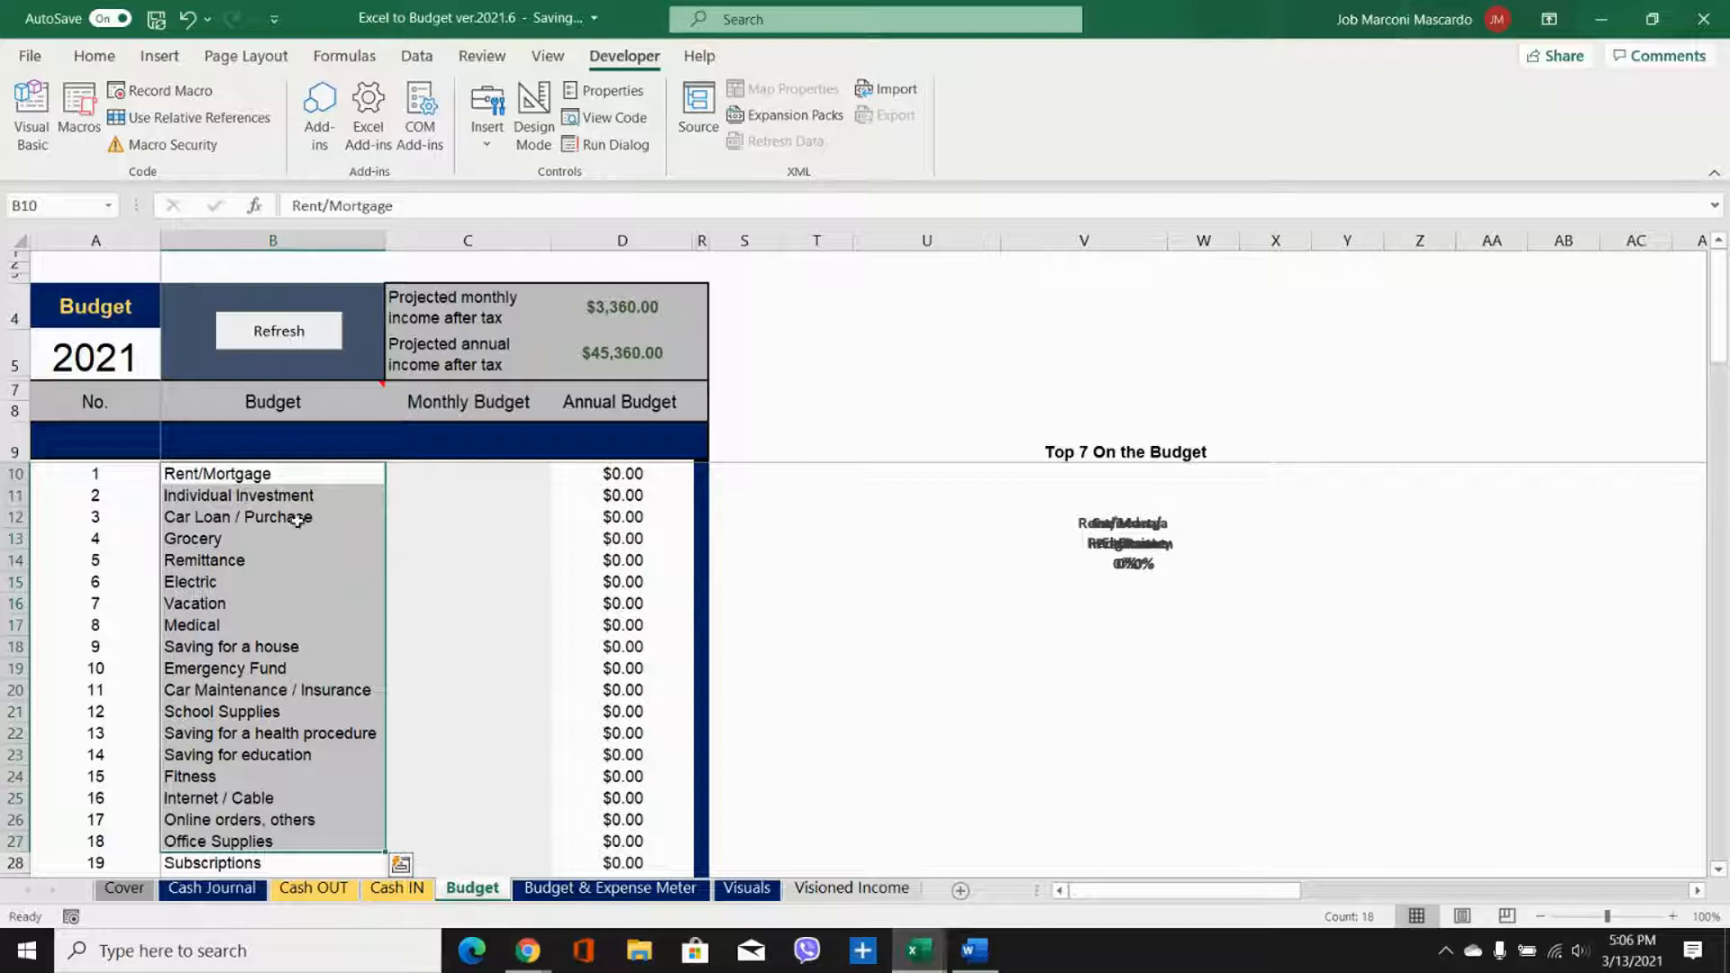
{"action": "mouse_move", "coordinate": [369, 390]}
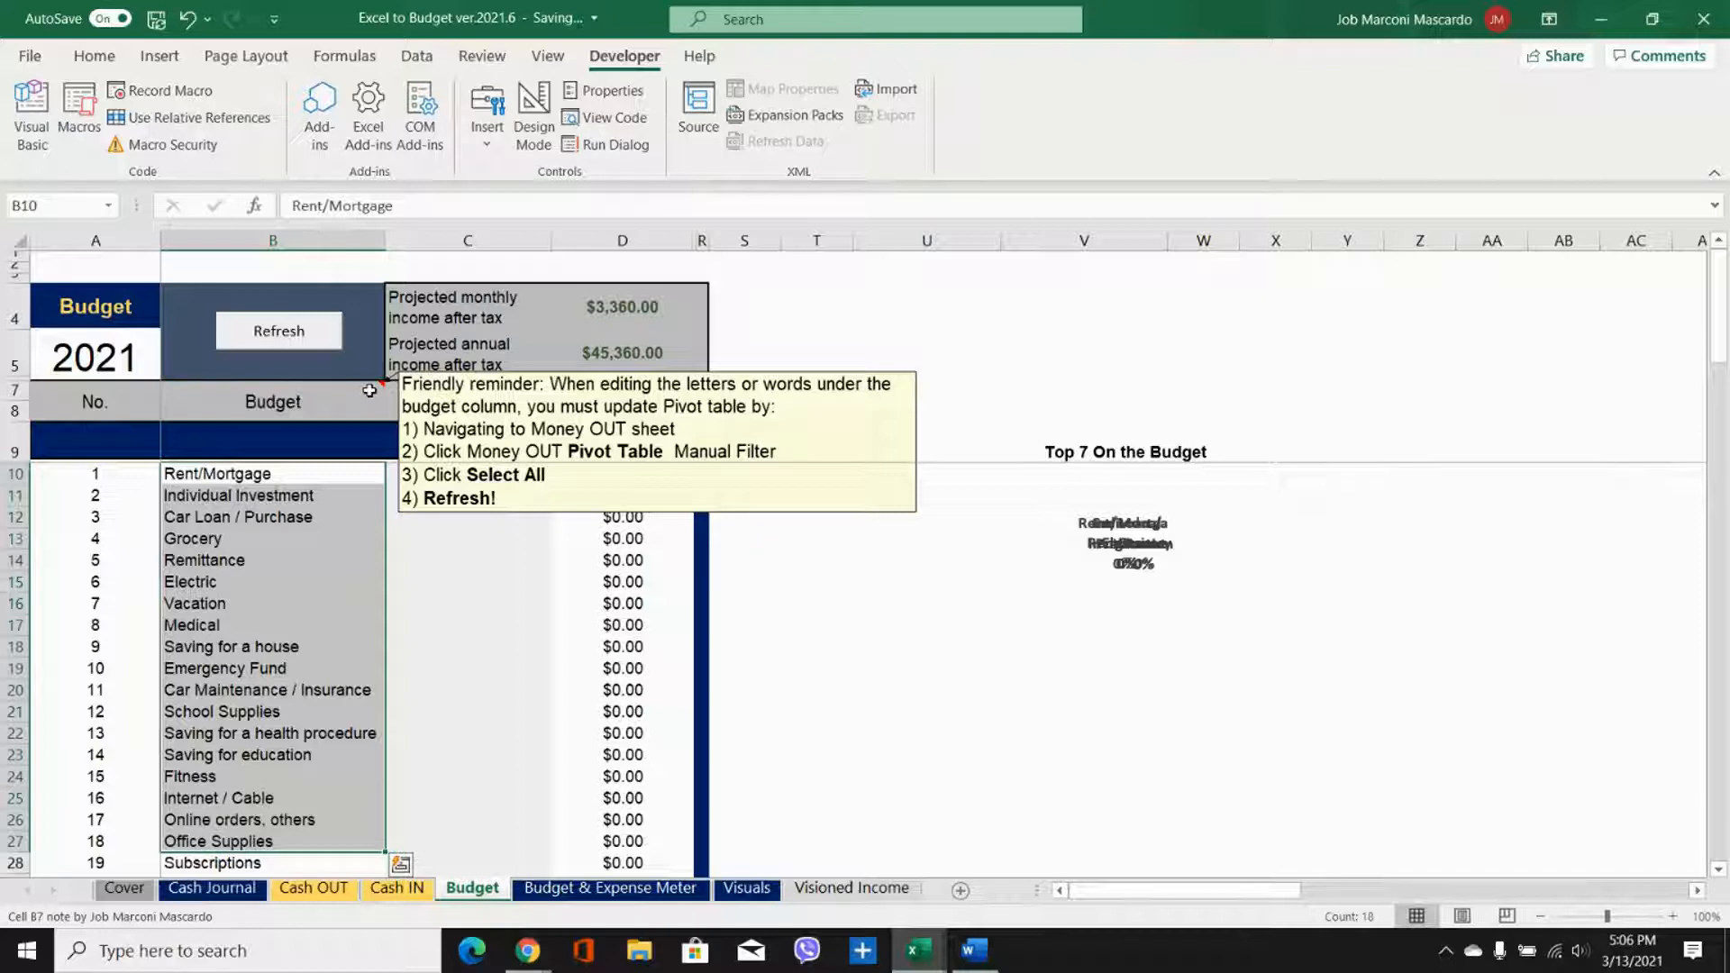
Step: Rename the Grocery budget category in cell B13 as Food
{"action": "left_click", "coordinate": [221, 541]}
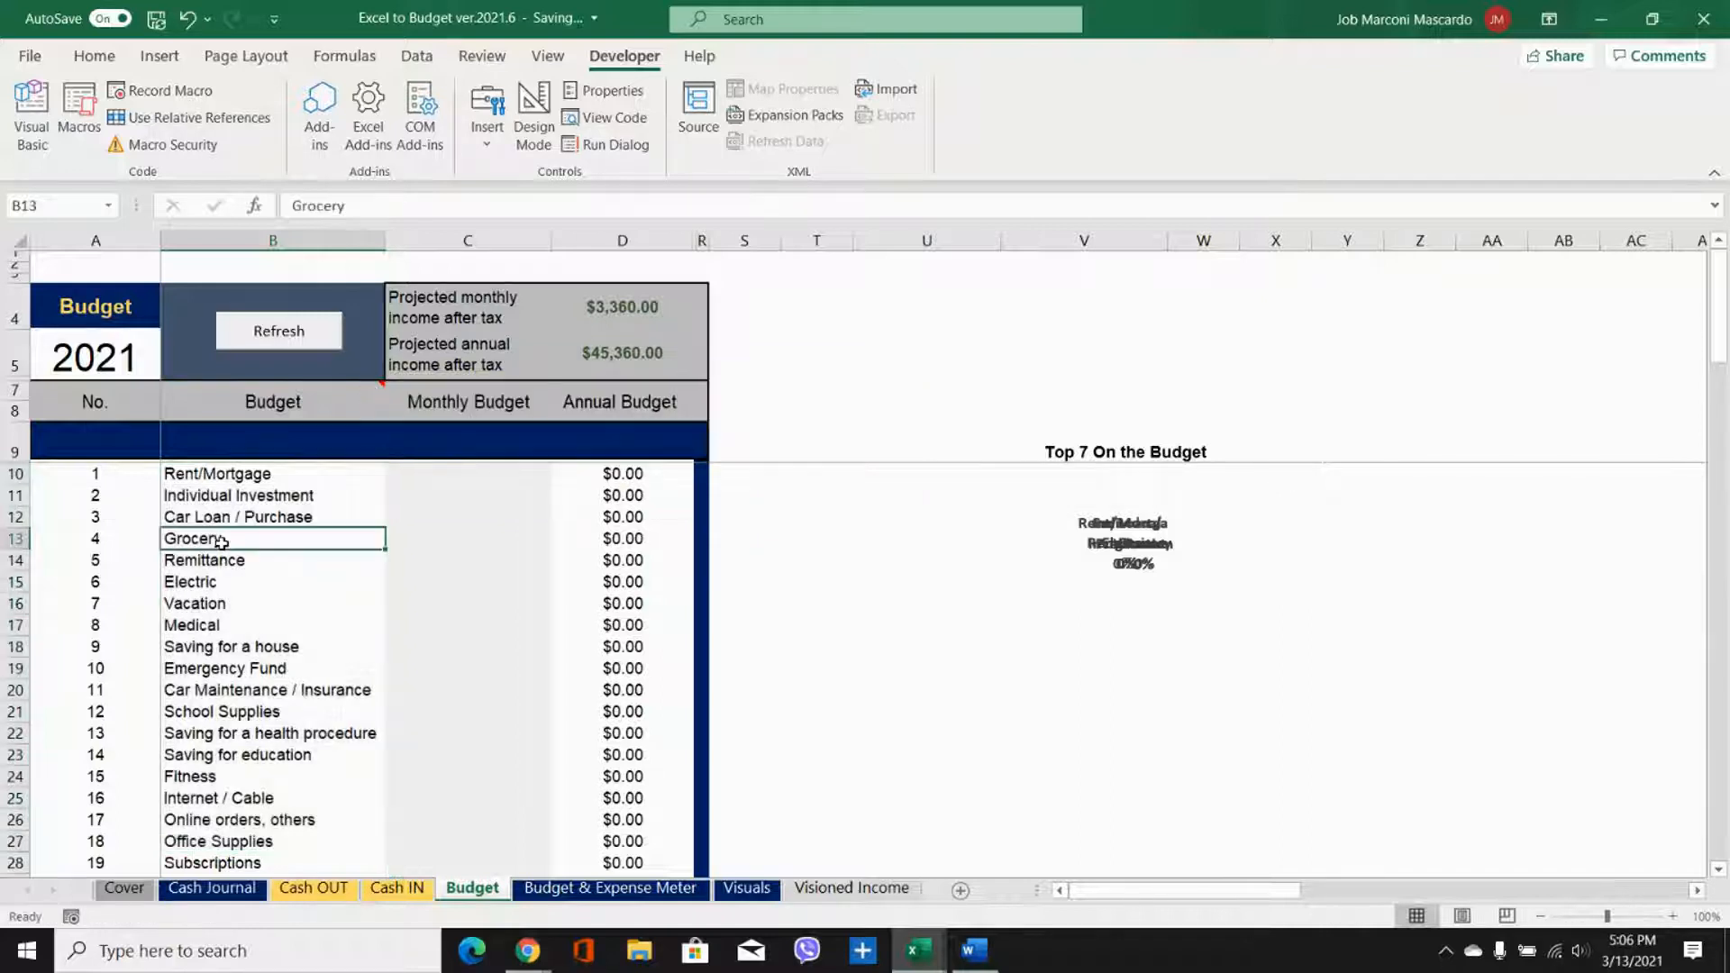
{"action": "type", "text": "Food"}
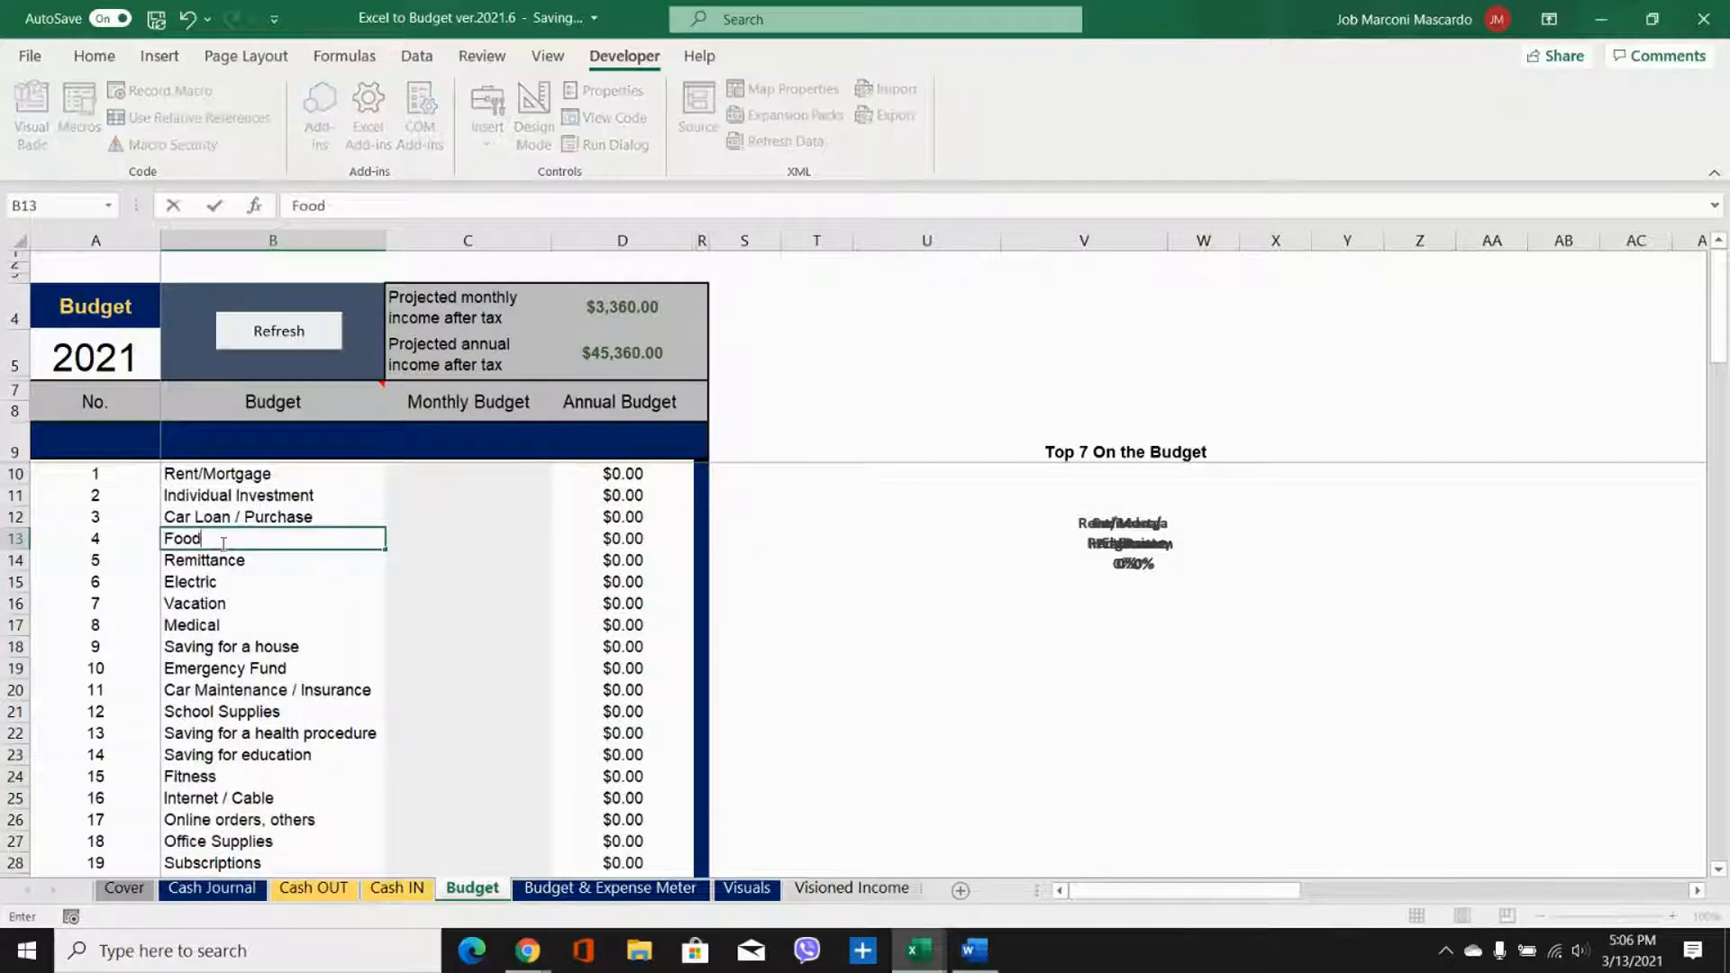
{"action": "left_click", "coordinate": [372, 666]}
{"action": "left_click", "coordinate": [314, 549]}
Step: On the Cash OUT sheet, select all categories in the pivot table filter and recalculate the table
{"action": "left_click", "coordinate": [311, 888]}
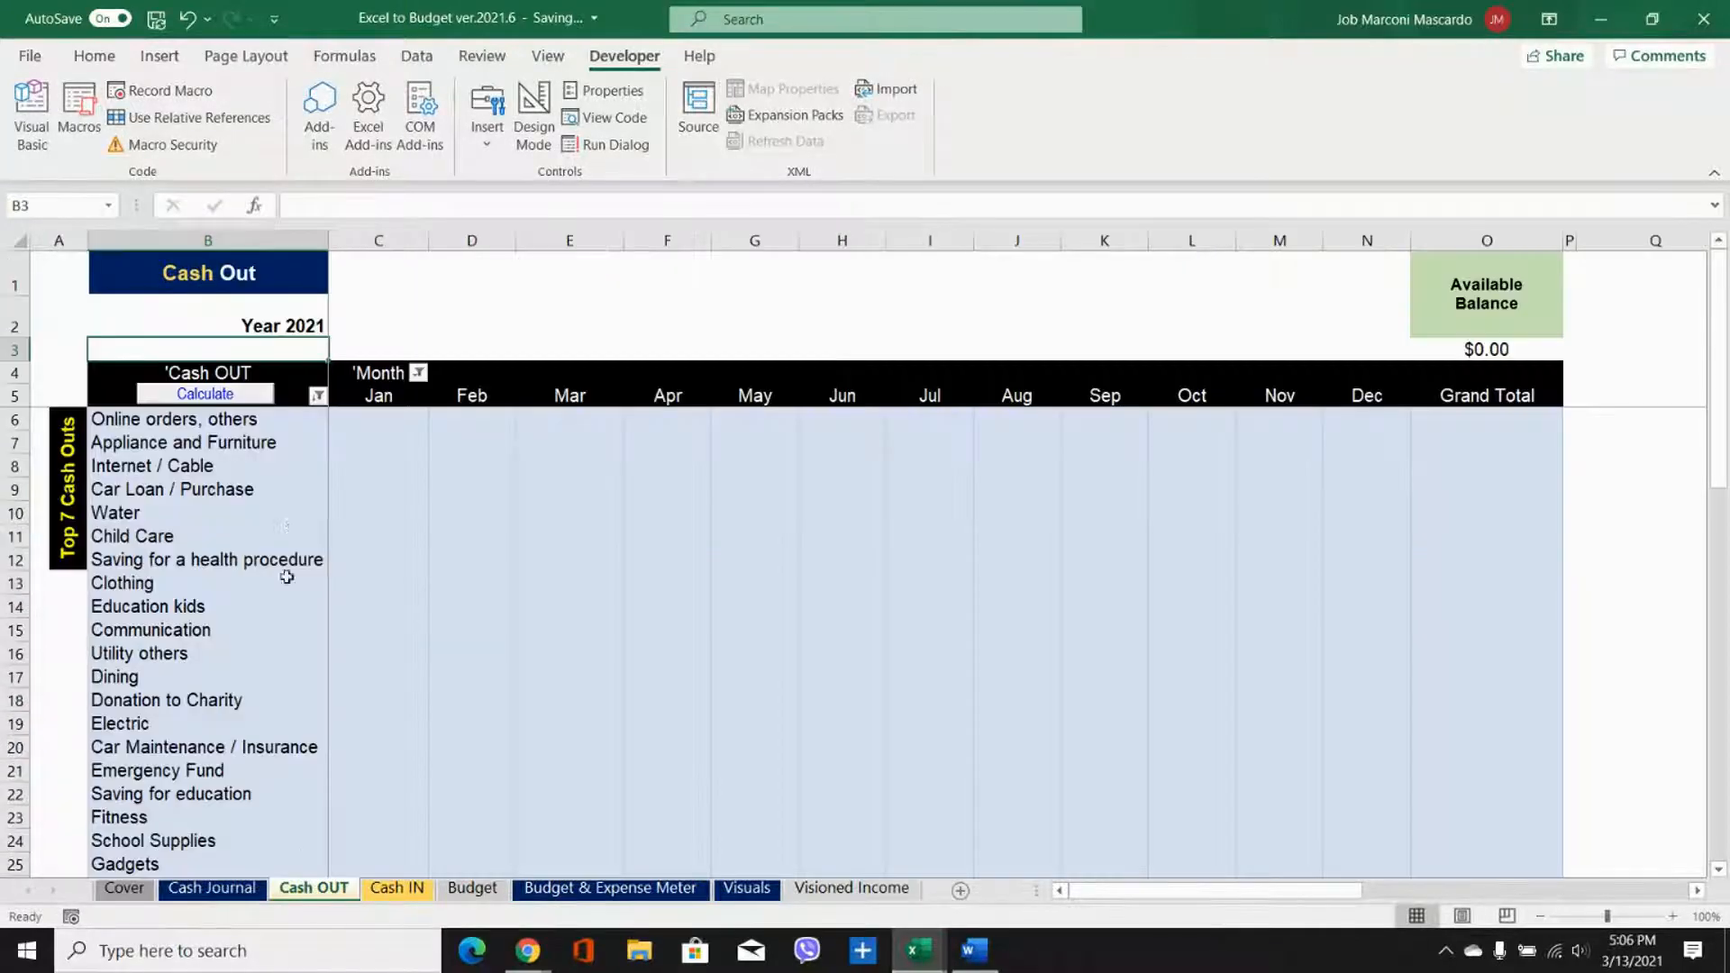
{"action": "left_click", "coordinate": [317, 395]}
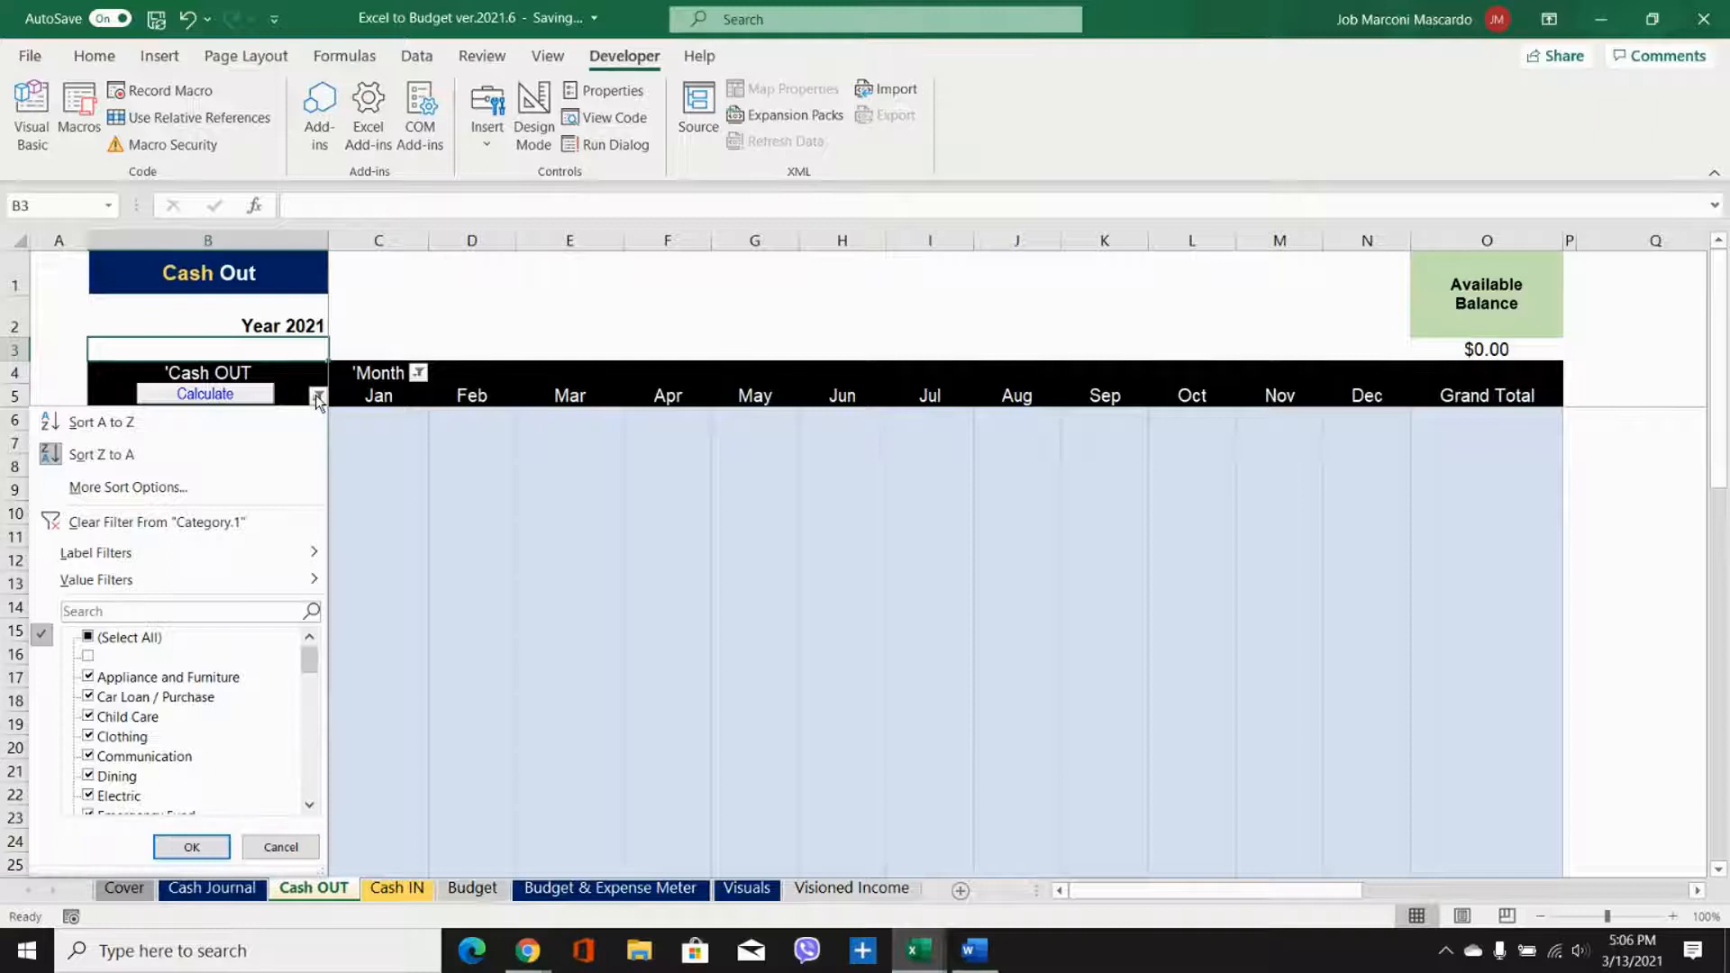
{"action": "left_click", "coordinate": [90, 639]}
{"action": "left_click", "coordinate": [189, 846]}
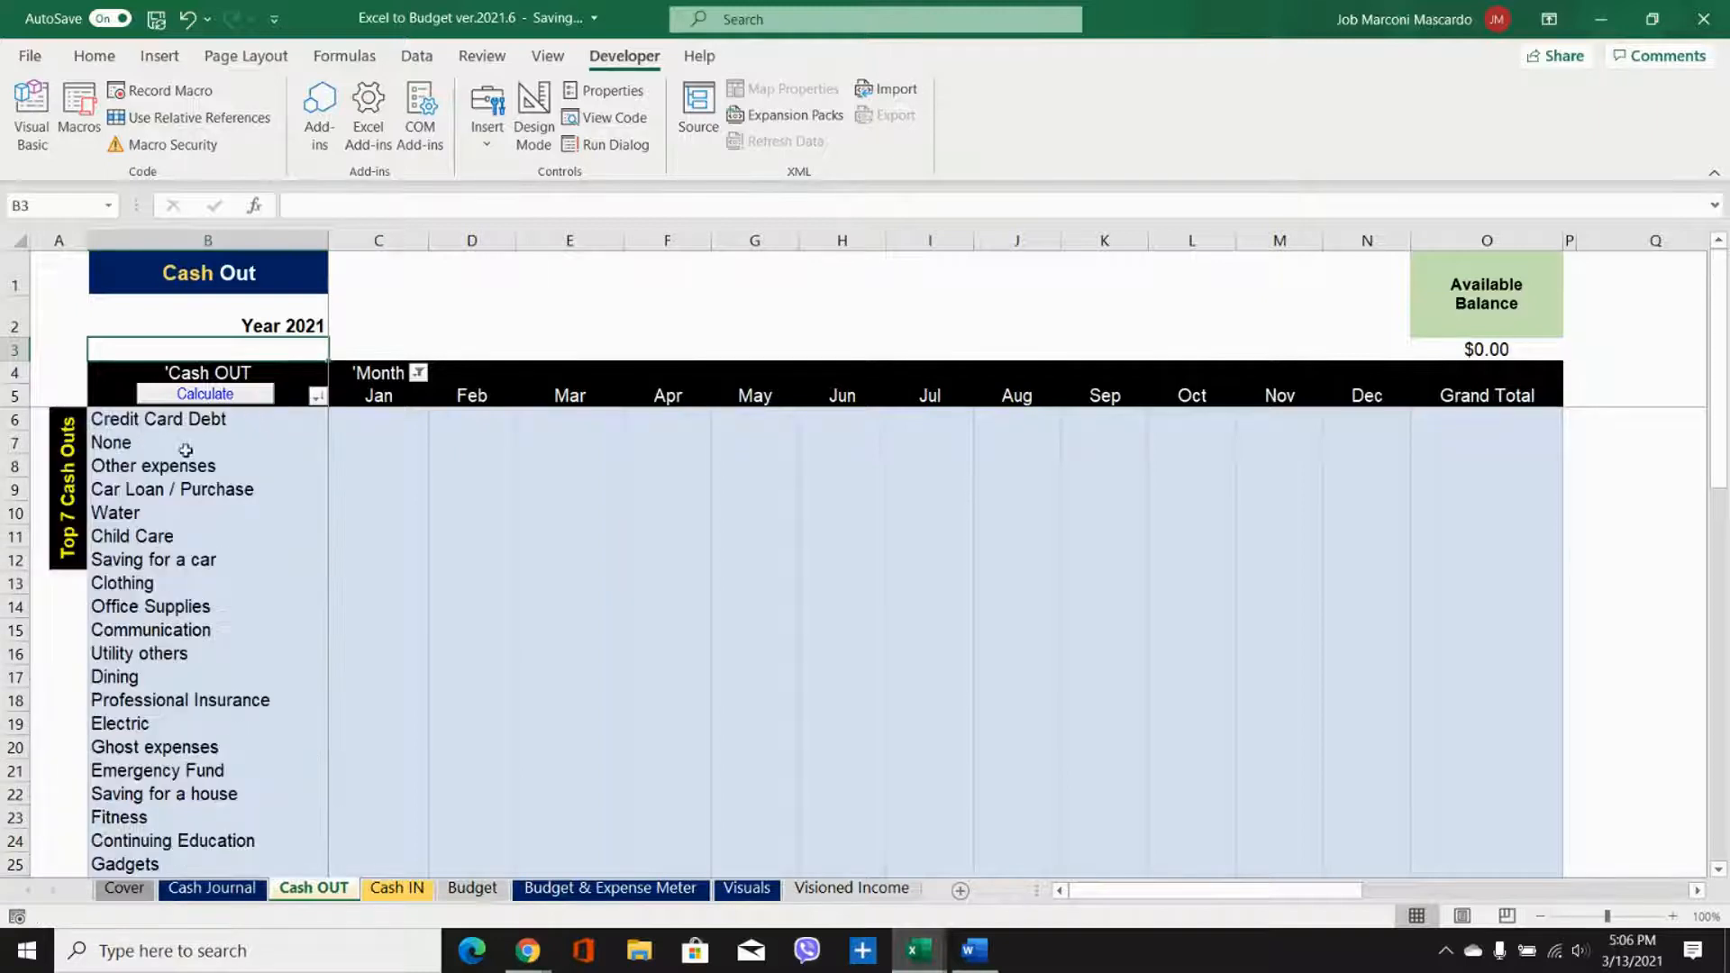
{"action": "left_click", "coordinate": [206, 396]}
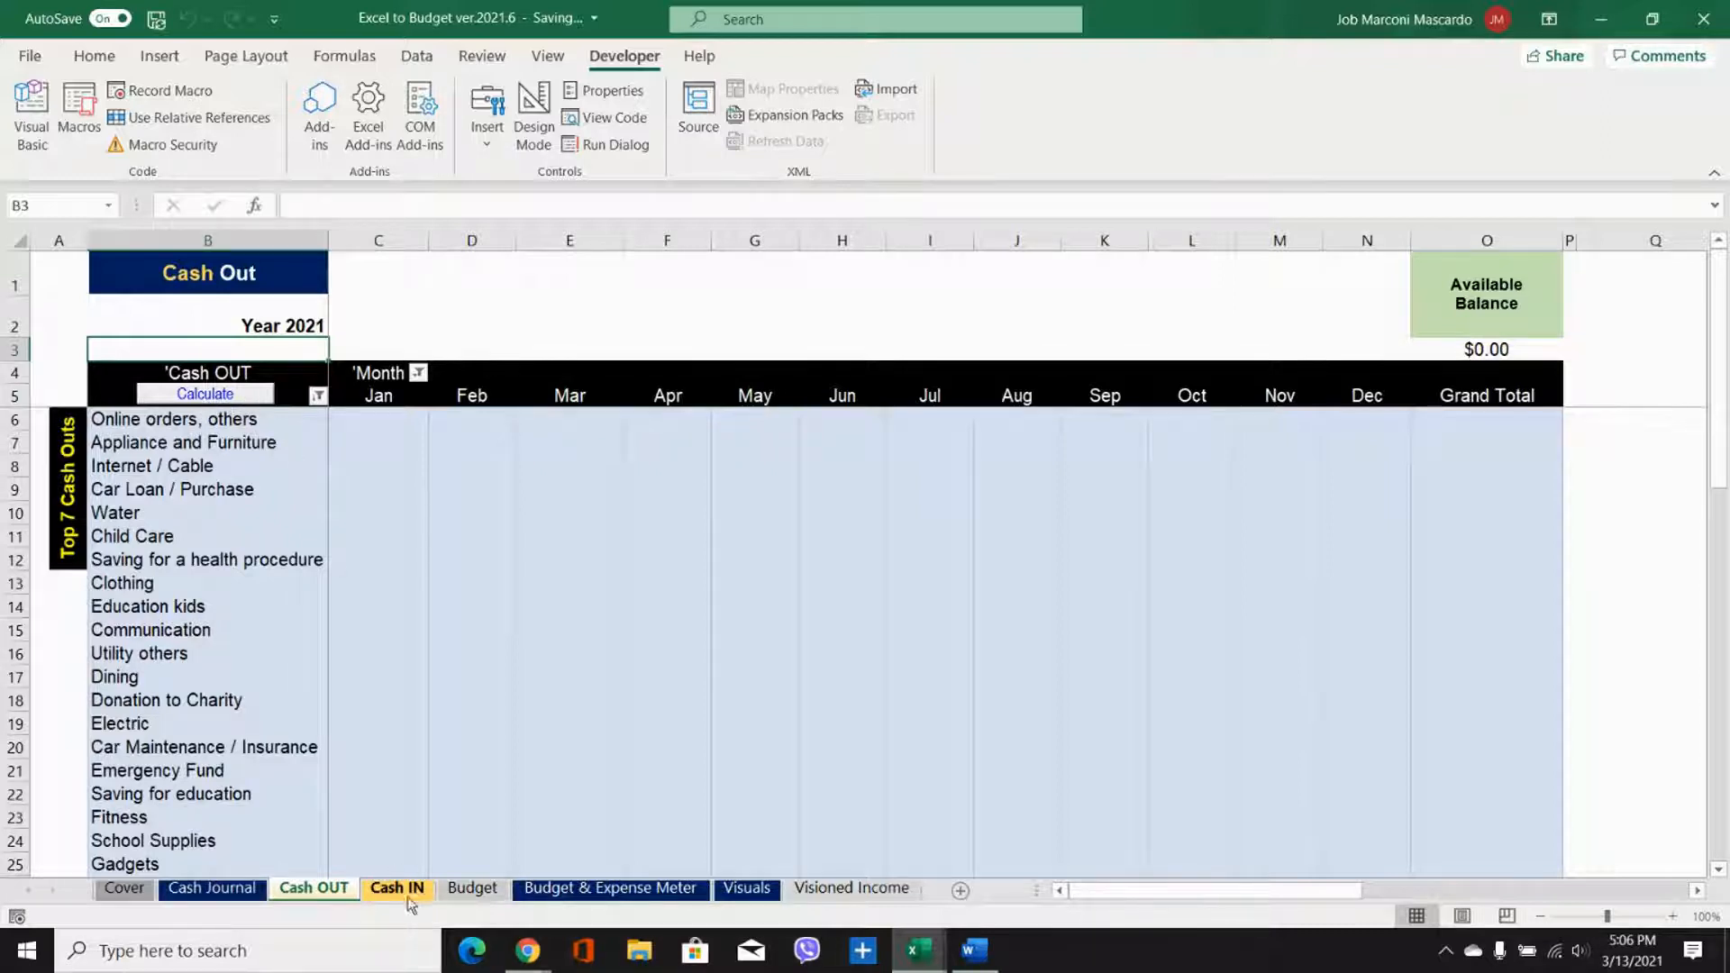
Step: Change the Food category in cell B13 of the Budget sheet back to Grocery
{"action": "left_click", "coordinate": [491, 890]}
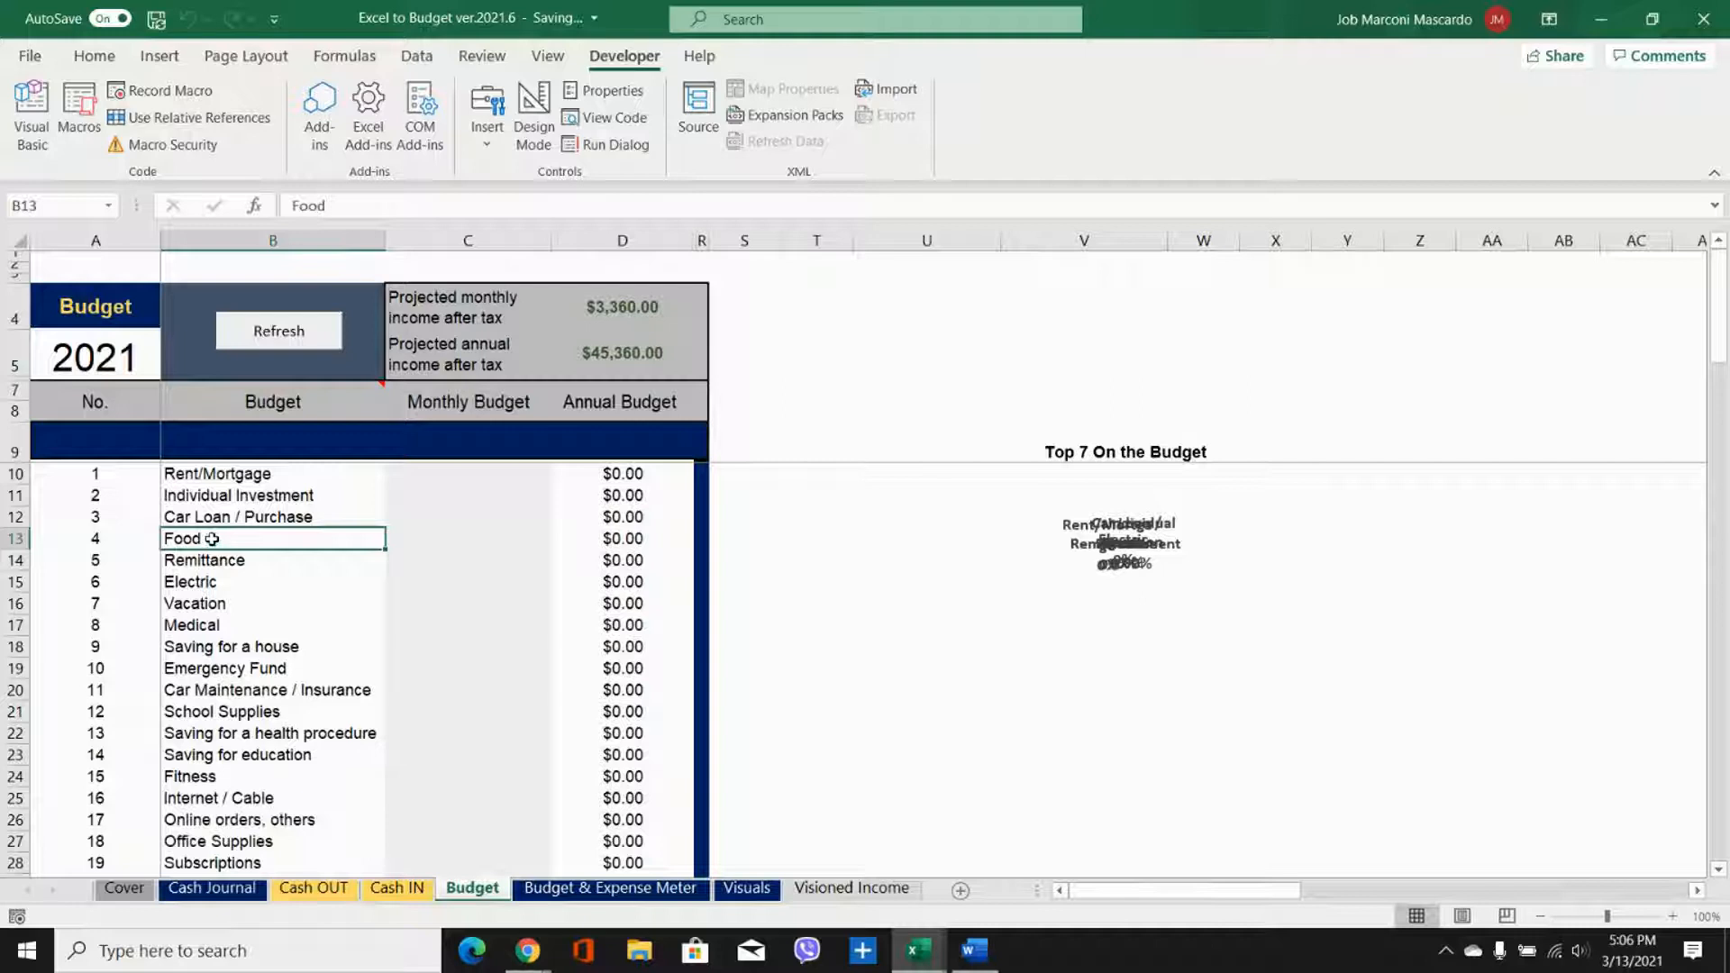
{"action": "type", "text": "Grocery"}
{"action": "key", "text": "Return"}
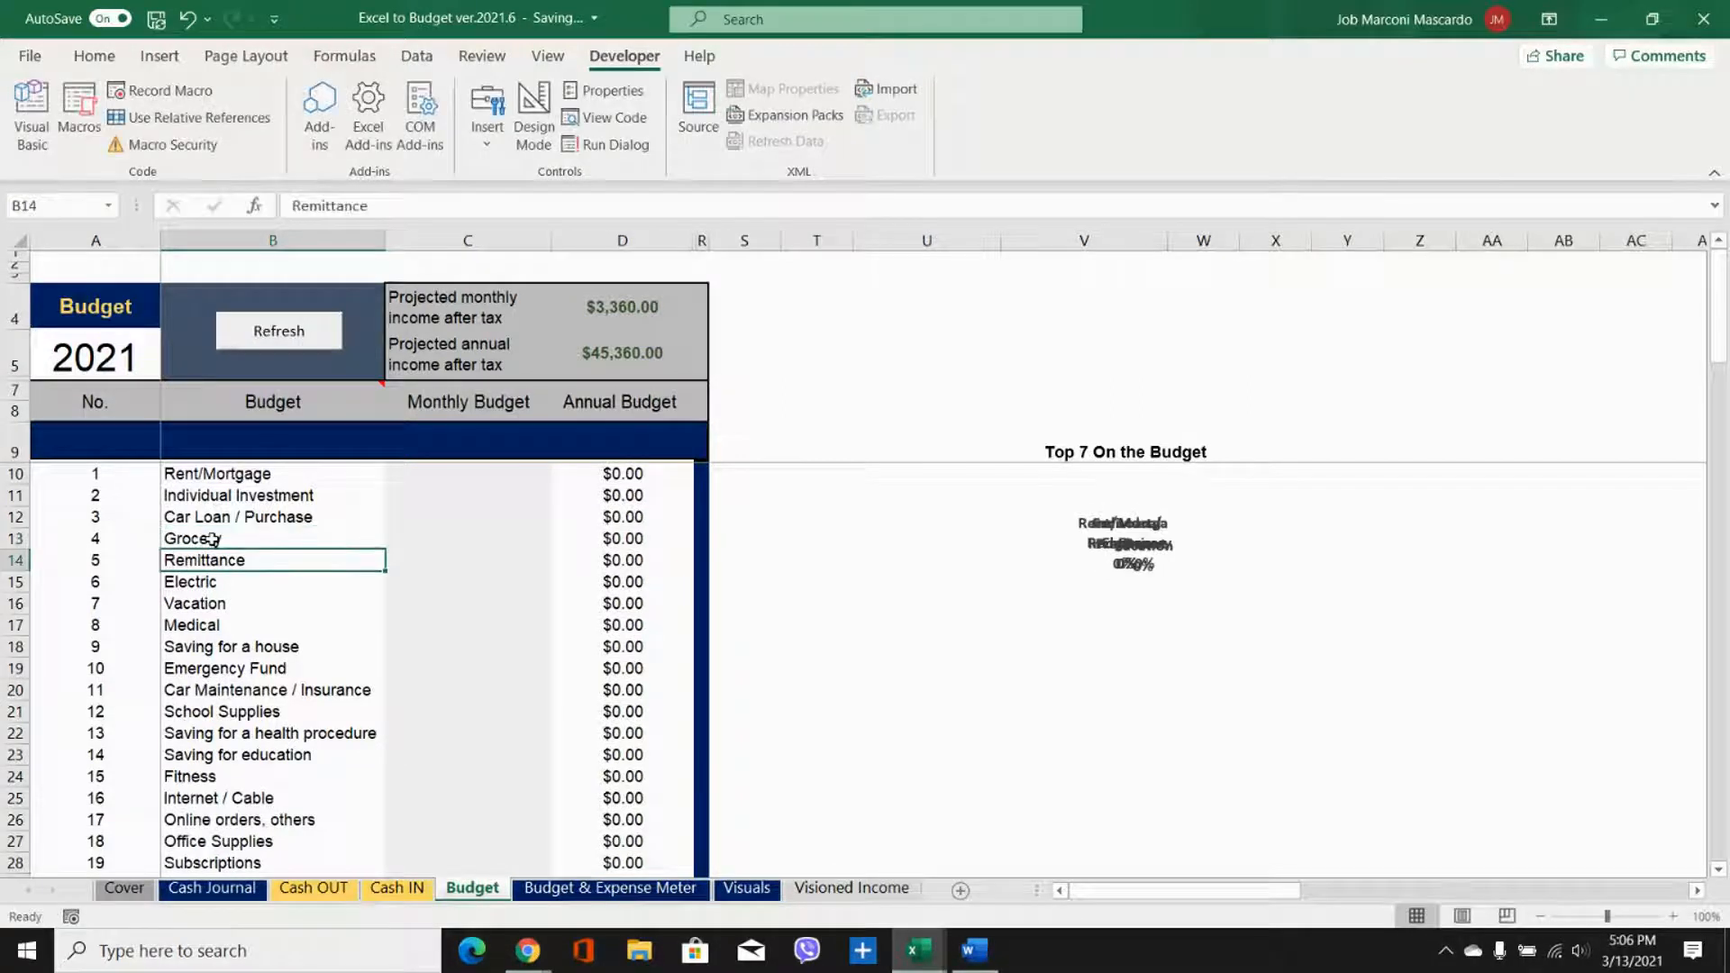
{"action": "left_click", "coordinate": [275, 516]}
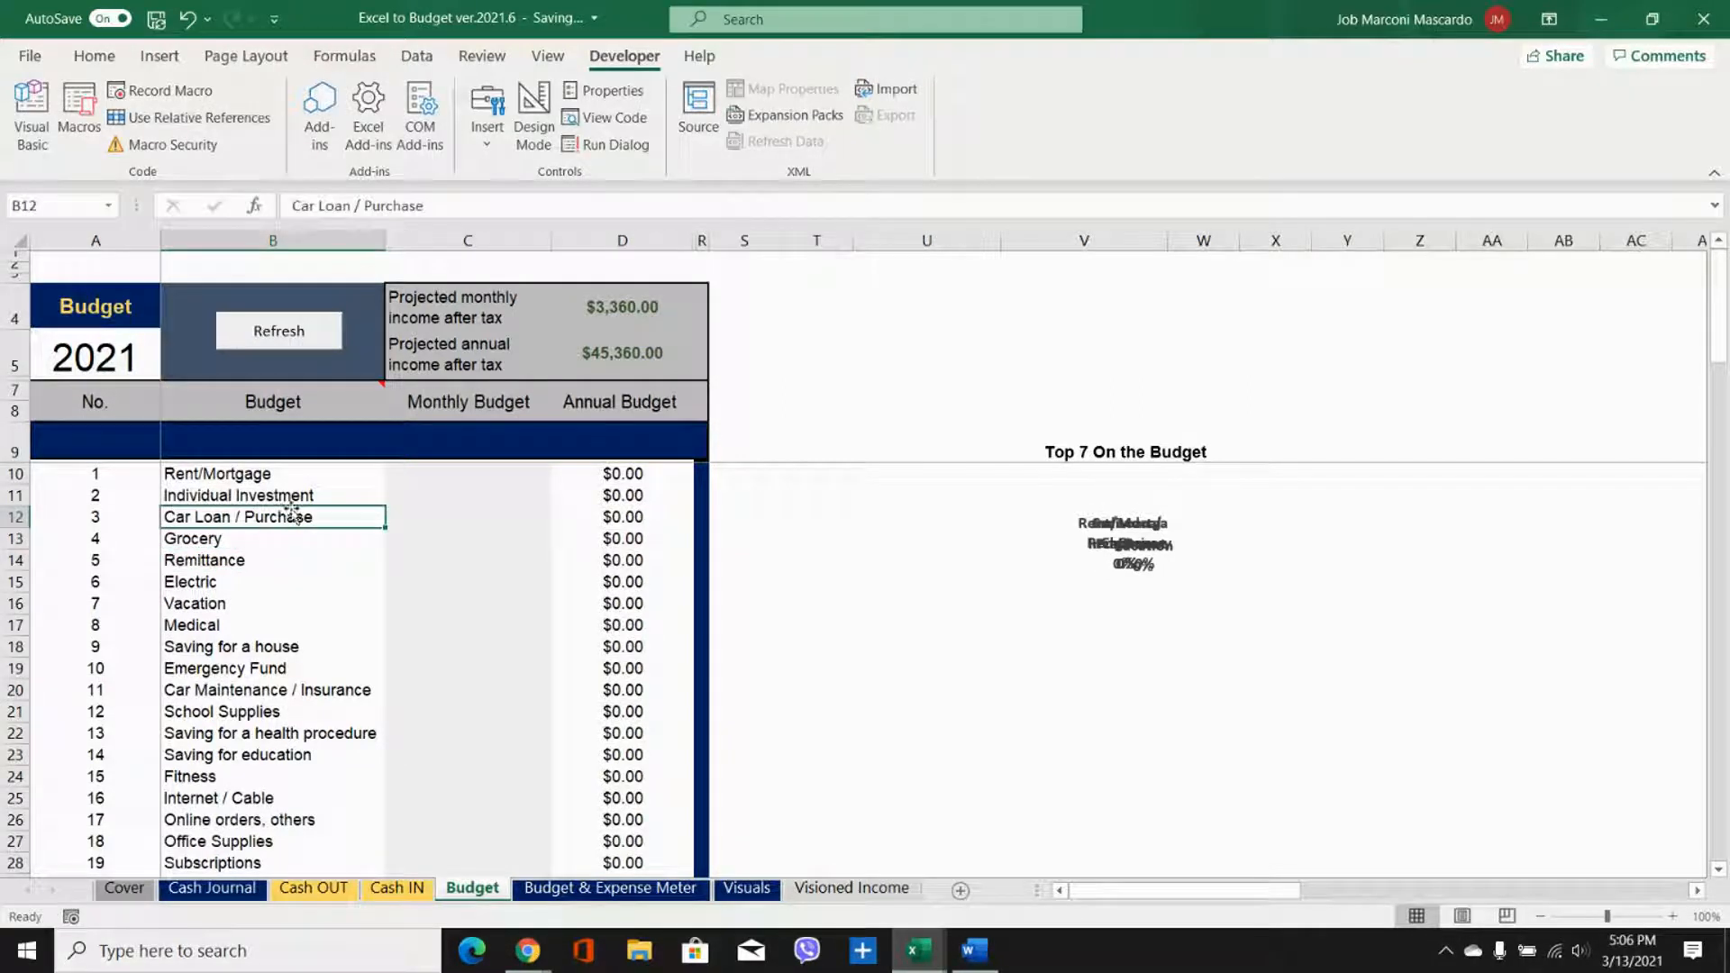
Step: Copy the sample monthly amounts from below the budget table and paste them as values into the Monthly Budget column from cell C10
{"action": "left_click", "coordinate": [498, 474]}
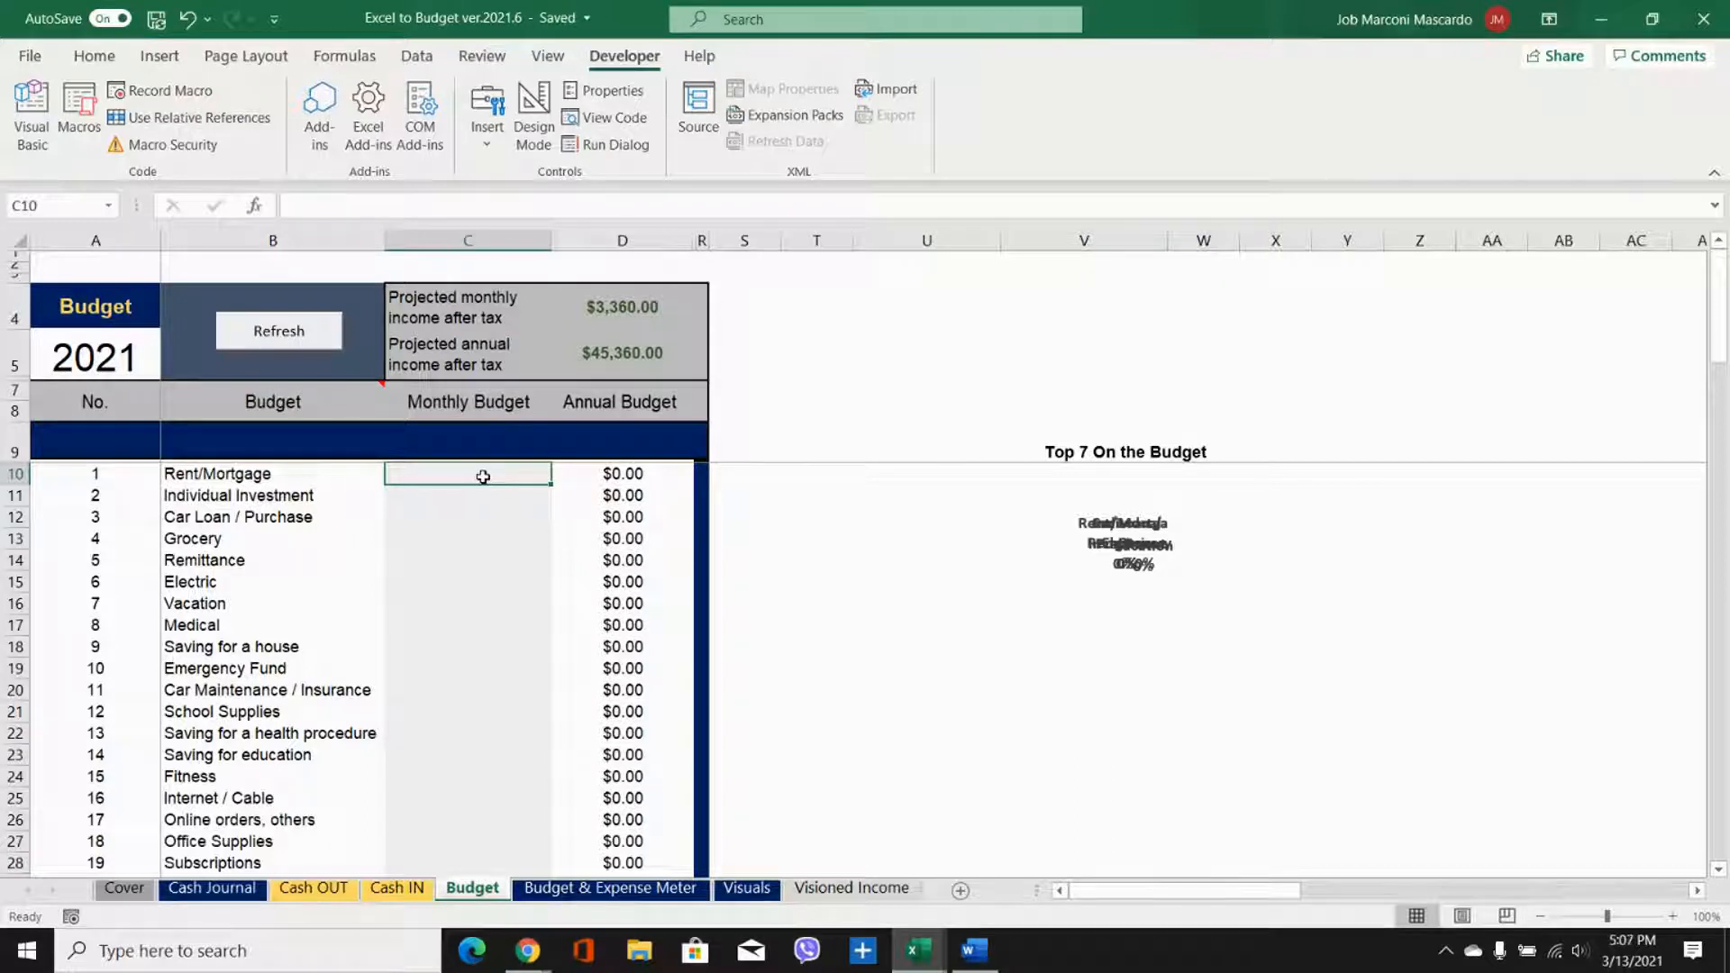
{"action": "scroll", "coordinate": [482, 477], "scroll_direction": "down", "scroll_amount": 18}
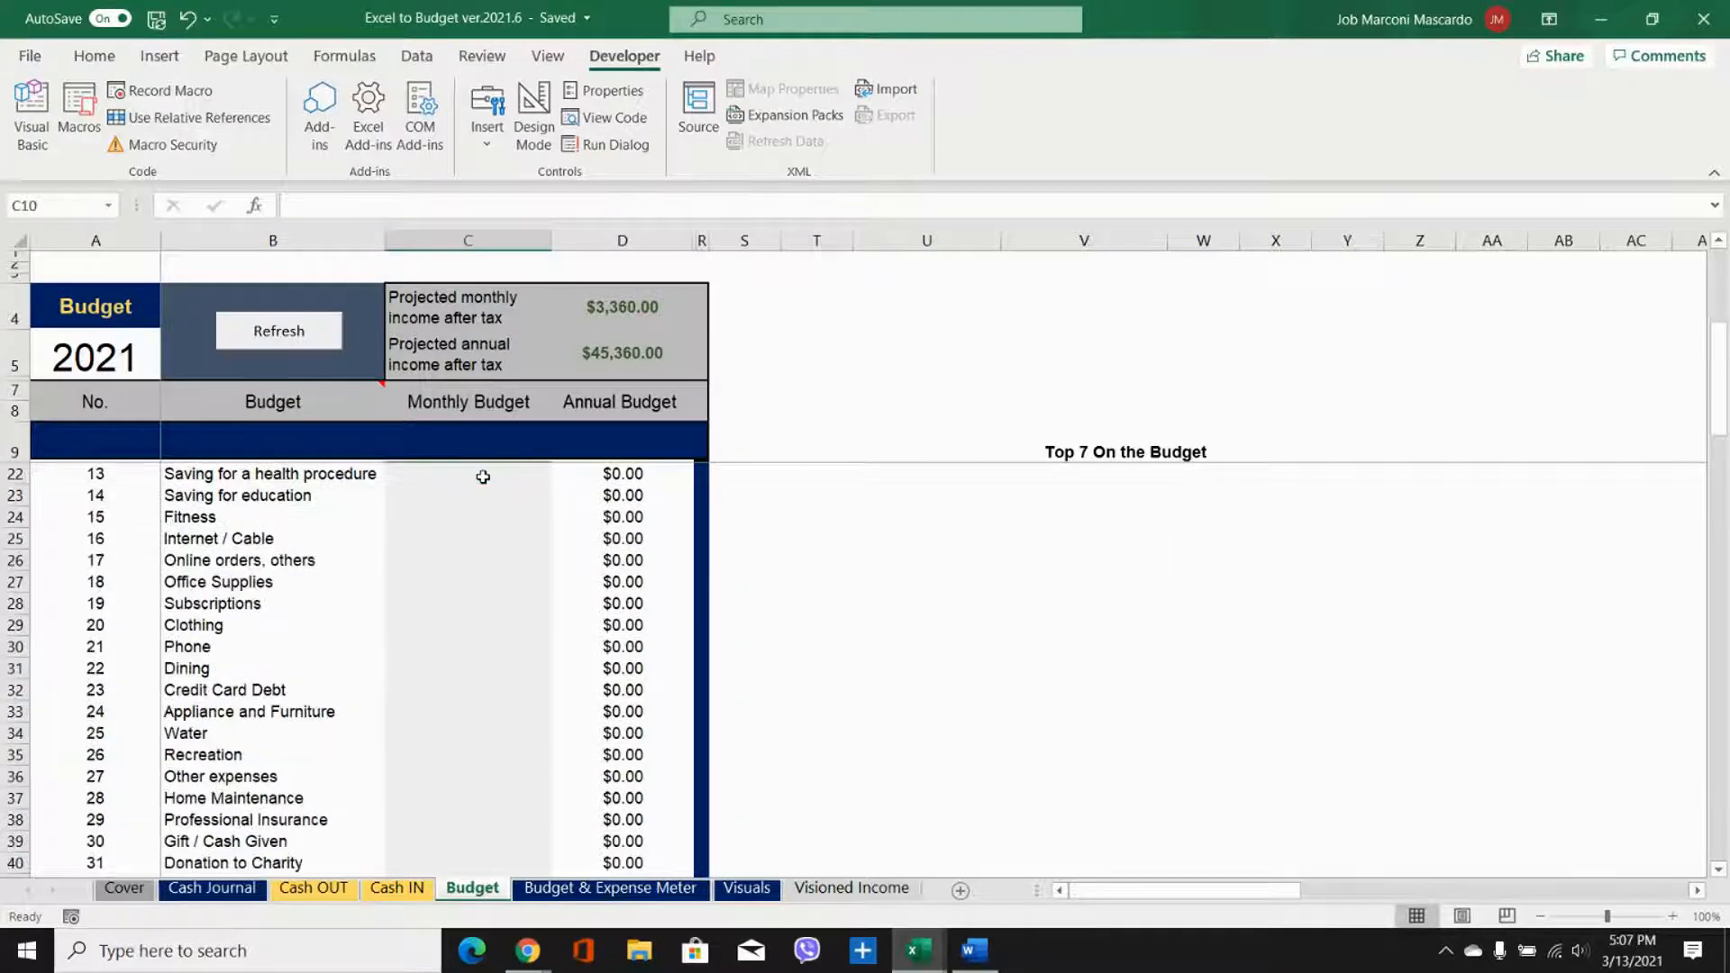
{"action": "left_click_drag", "start_coordinate": [513, 495], "coordinate": [559, 649]}
{"action": "key", "text": "ctrl+c"}
{"action": "scroll", "coordinate": [679, 650], "scroll_direction": "up", "scroll_amount": 5}
{"action": "scroll", "coordinate": [678, 651], "scroll_direction": "up", "scroll_amount": 20}
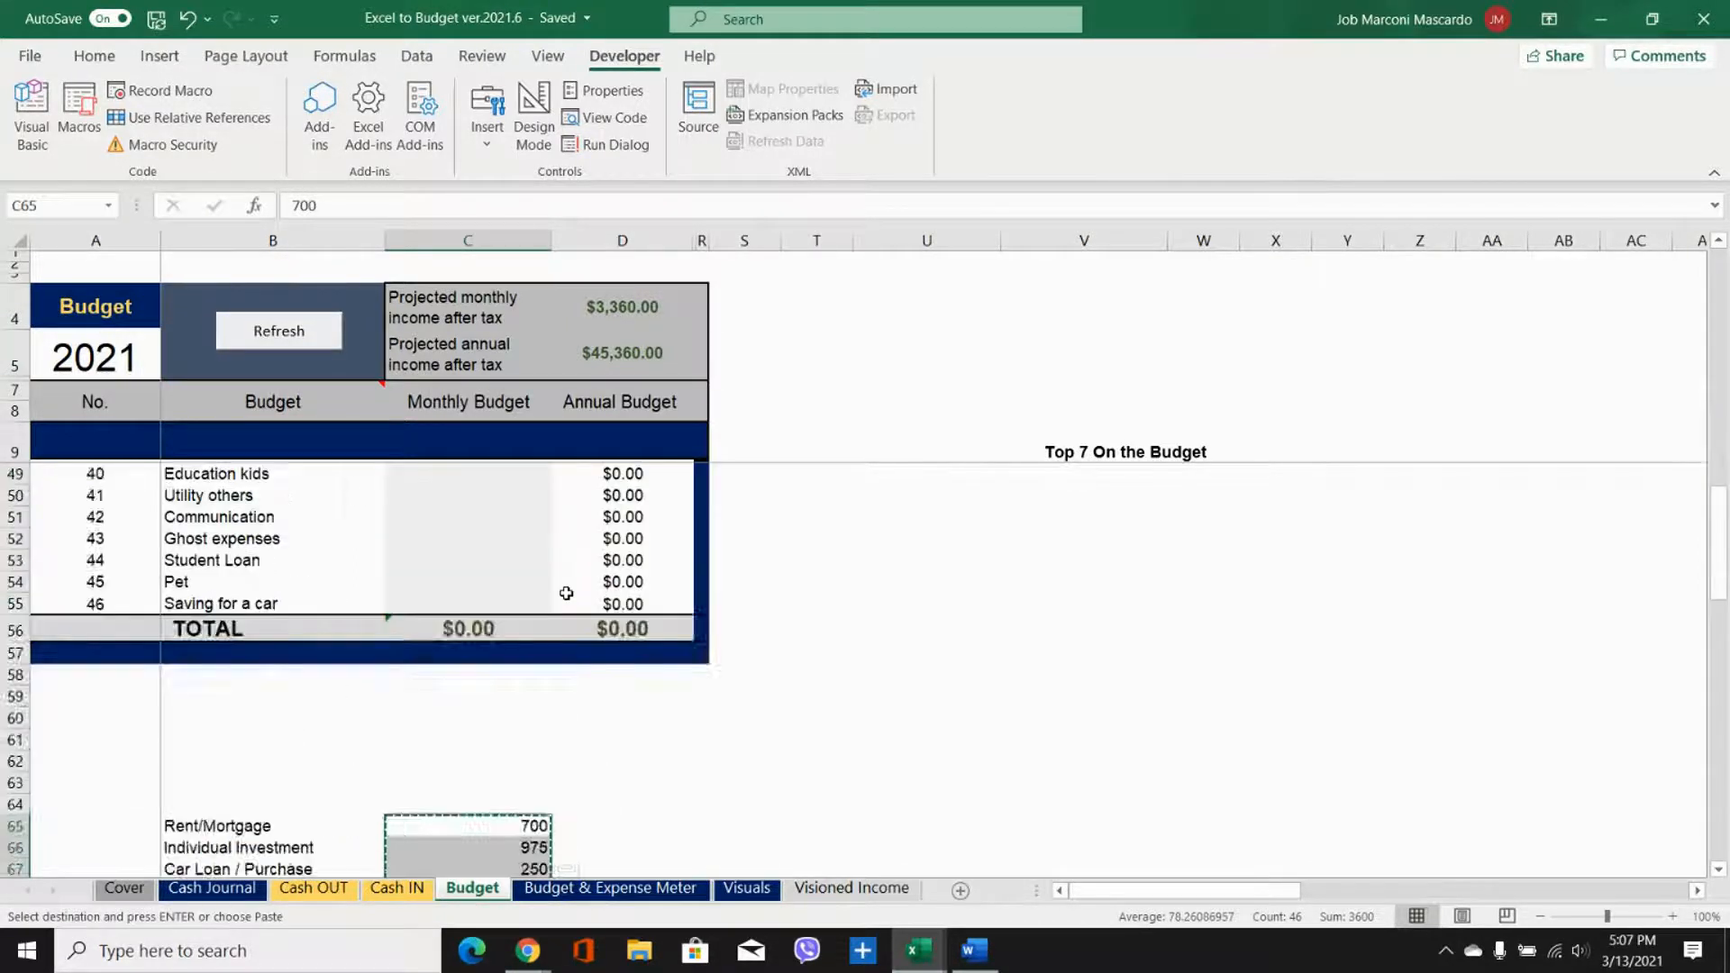
{"action": "left_click", "coordinate": [481, 474]}
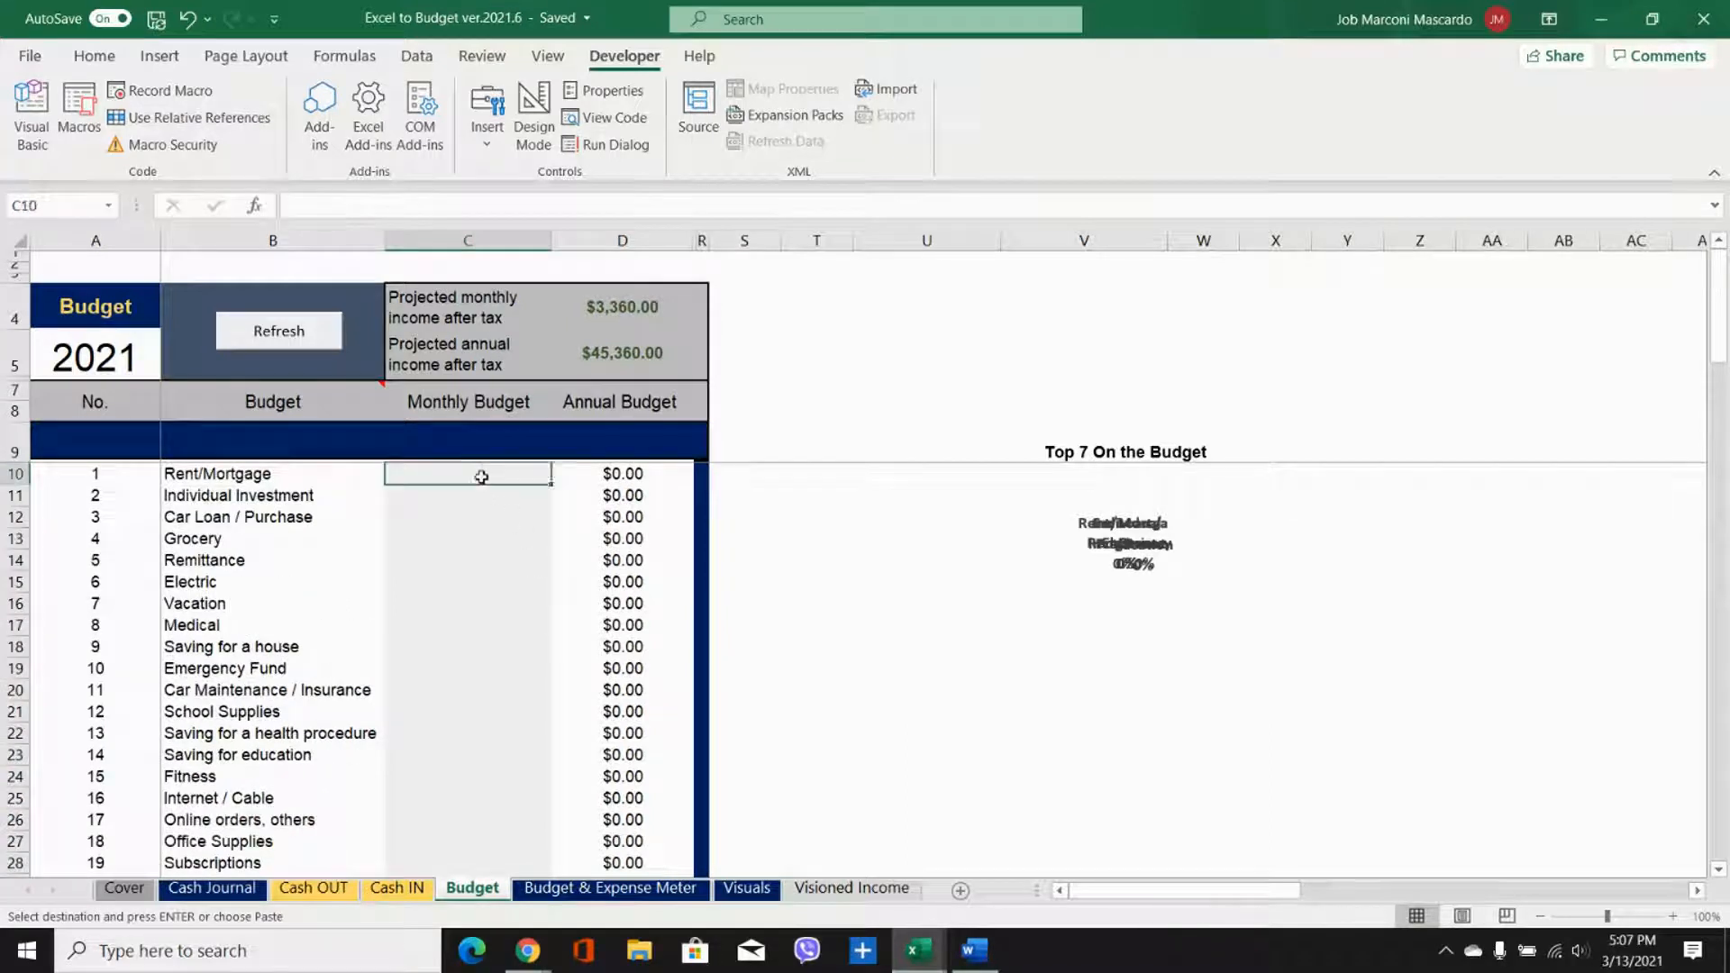
{"action": "right_click", "coordinate": [499, 472]}
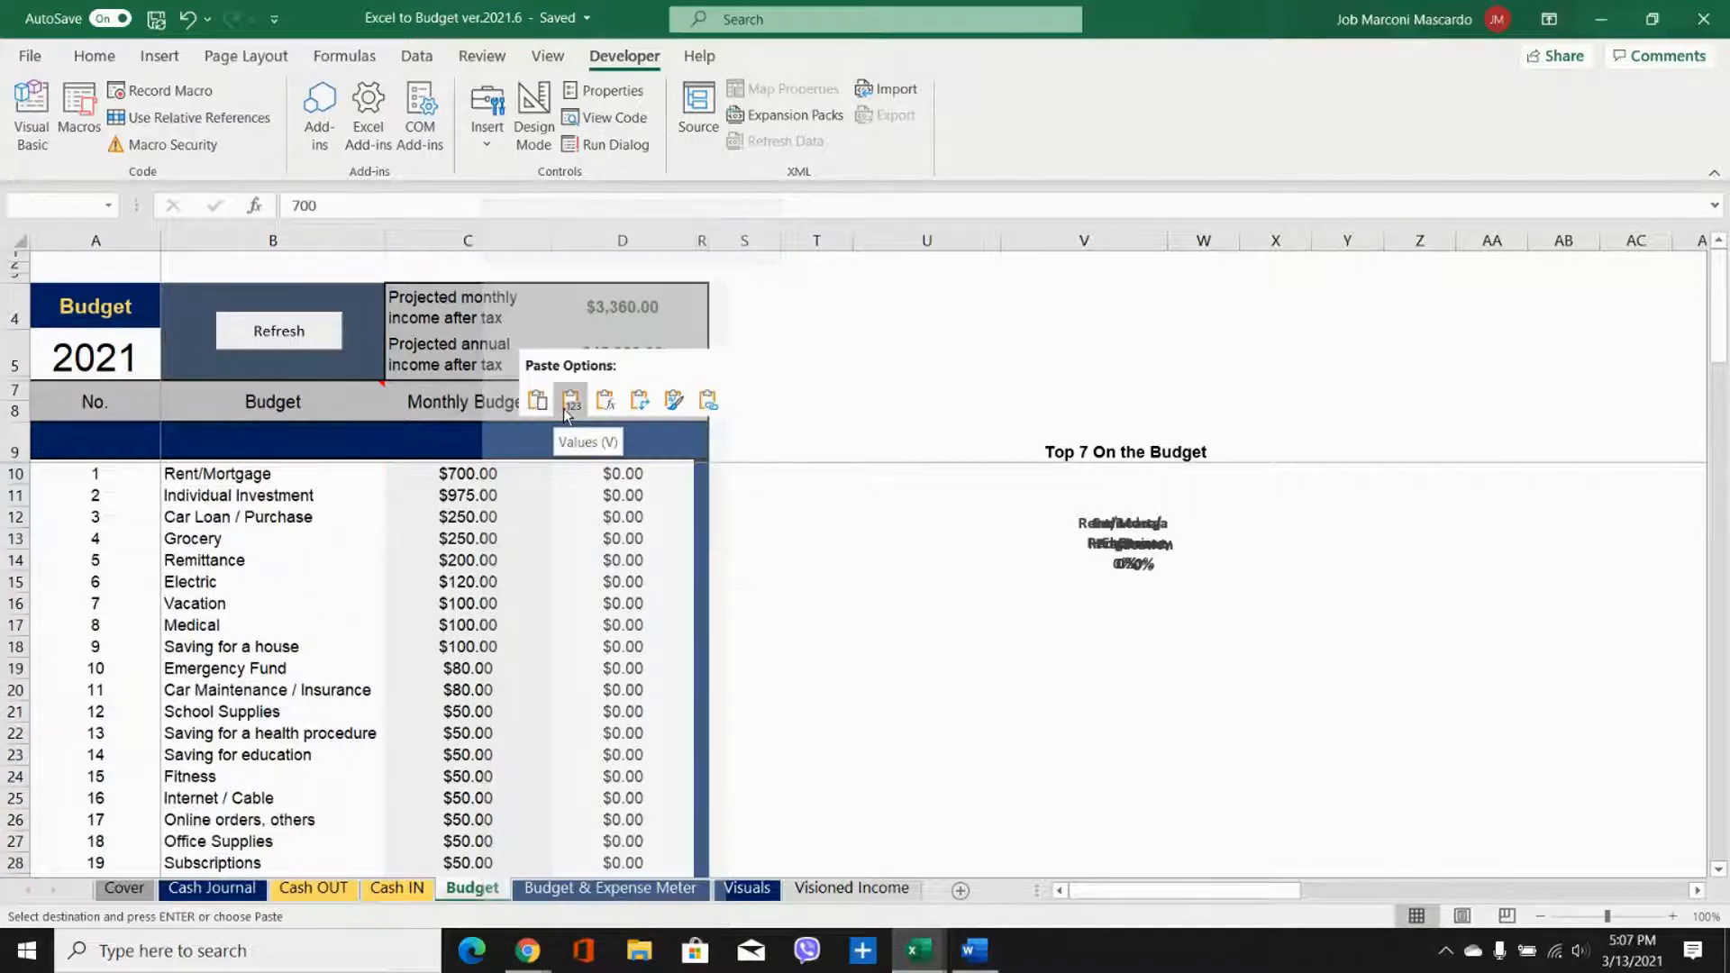
{"action": "left_click", "coordinate": [410, 470]}
{"action": "right_click", "coordinate": [413, 471]}
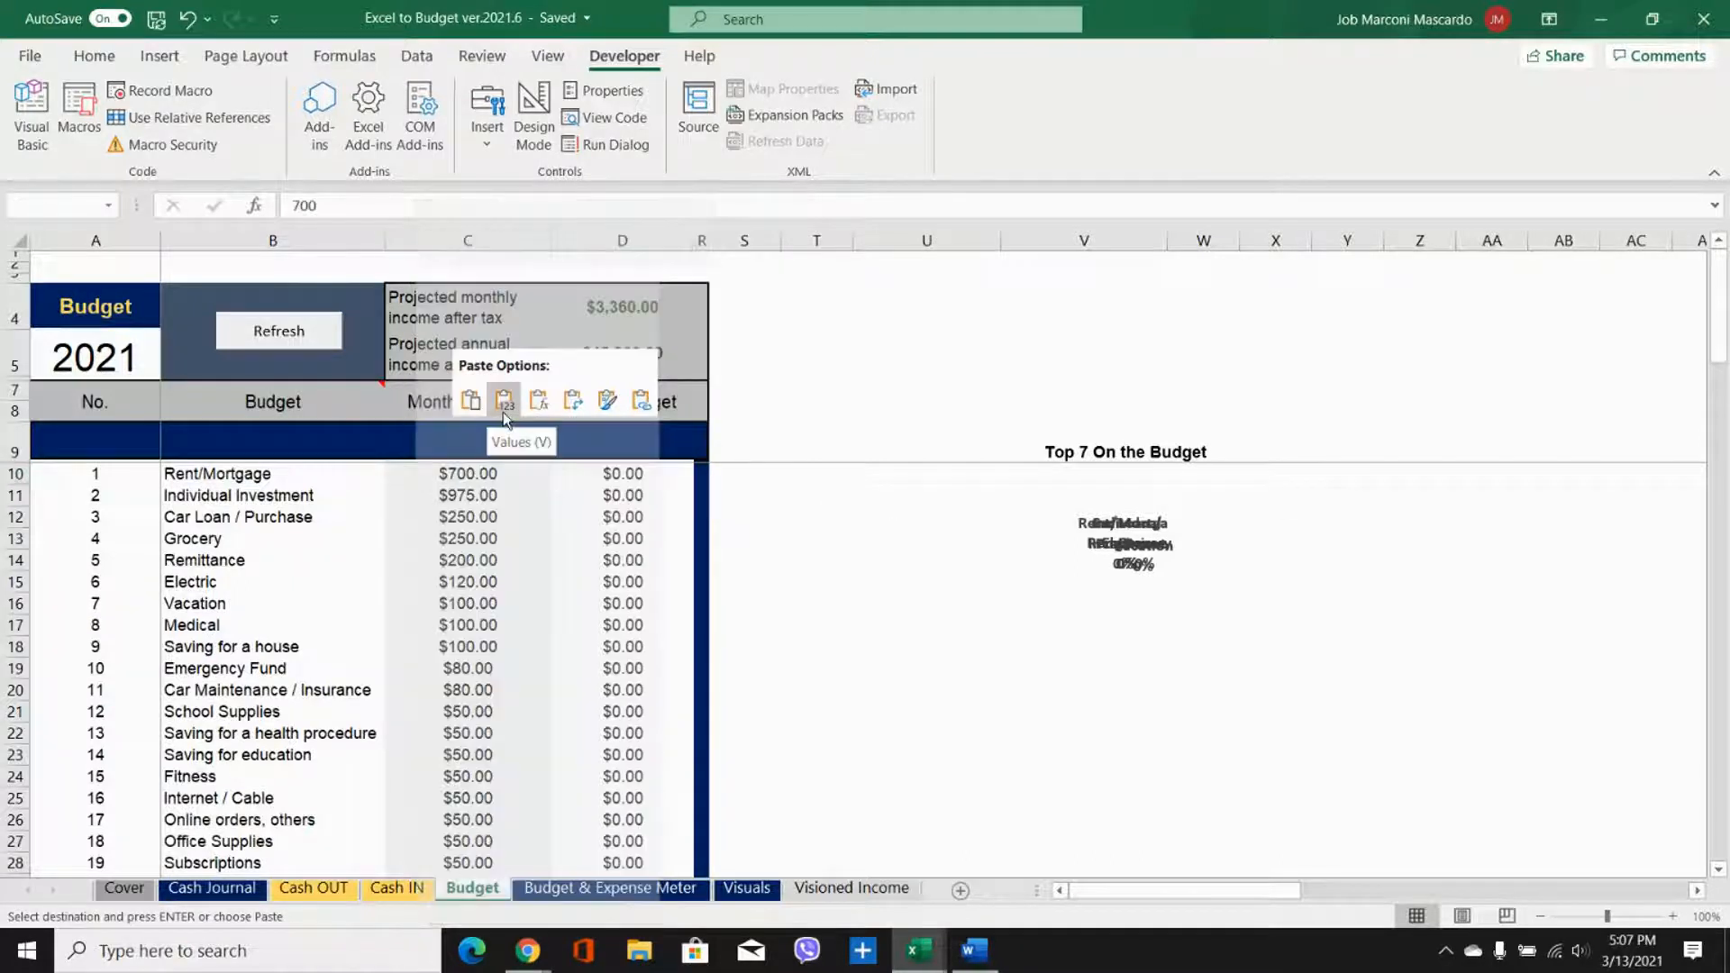
{"action": "left_click", "coordinate": [502, 412]}
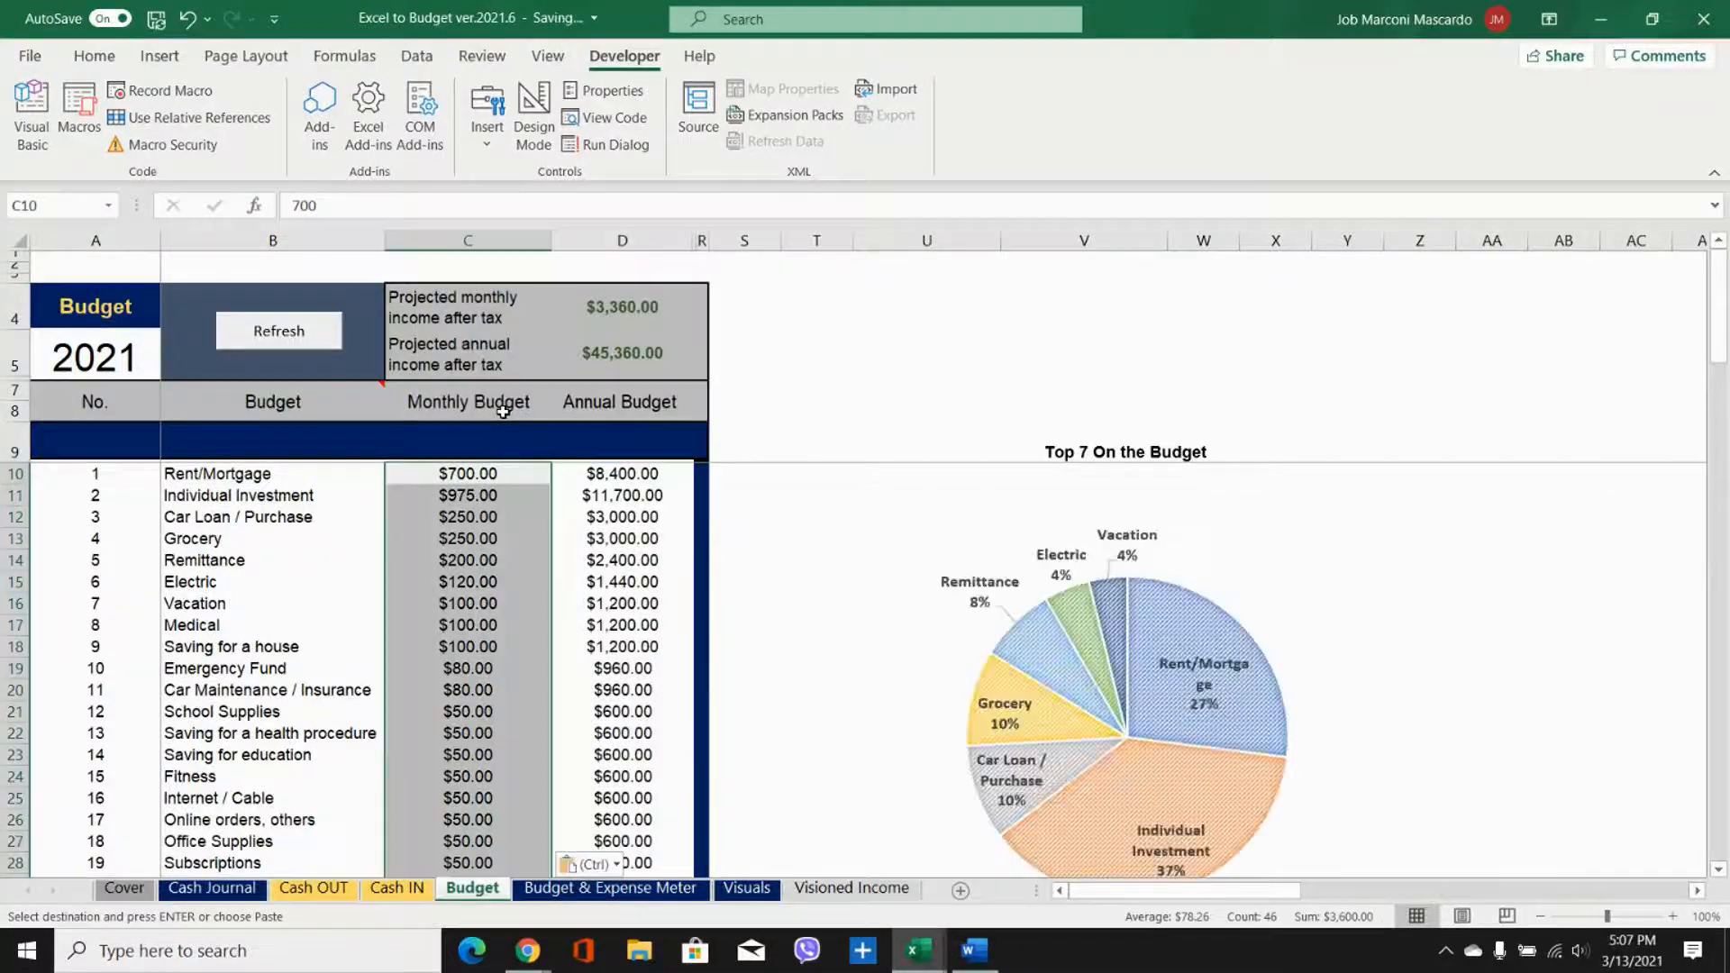
Step: Refresh the Budget sheet to re-sort the categories by amount and check the Top 7 On the Budget chart
{"action": "left_click", "coordinate": [506, 474]}
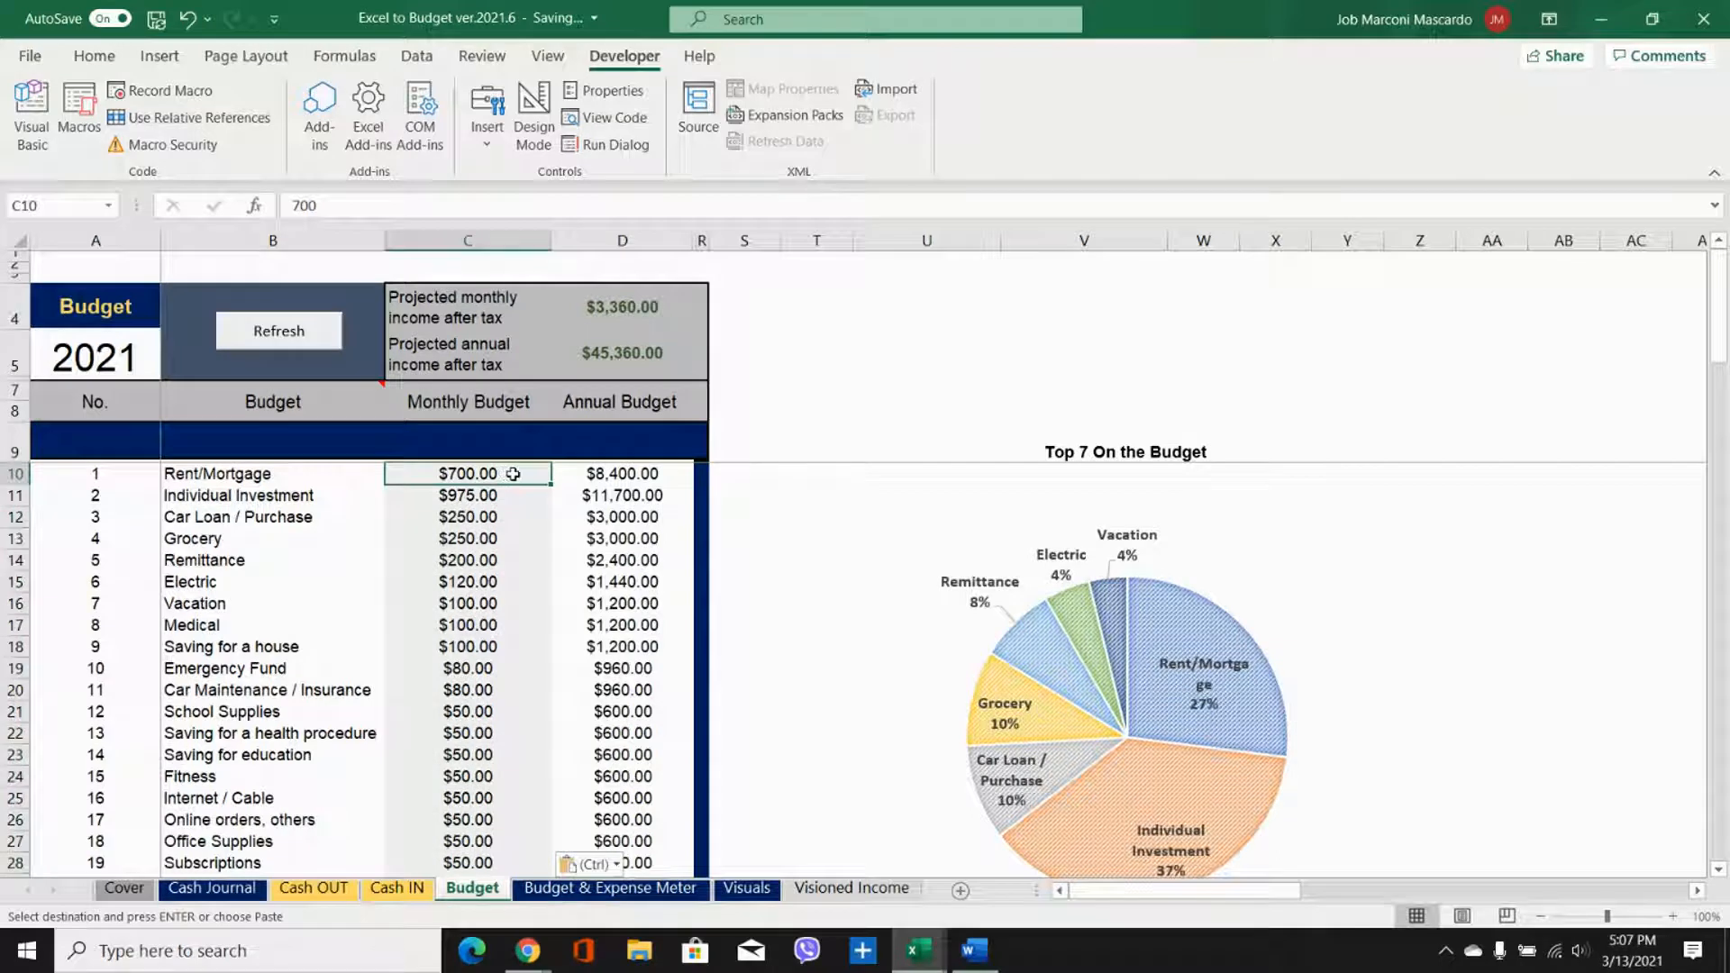
{"action": "left_click", "coordinate": [280, 333]}
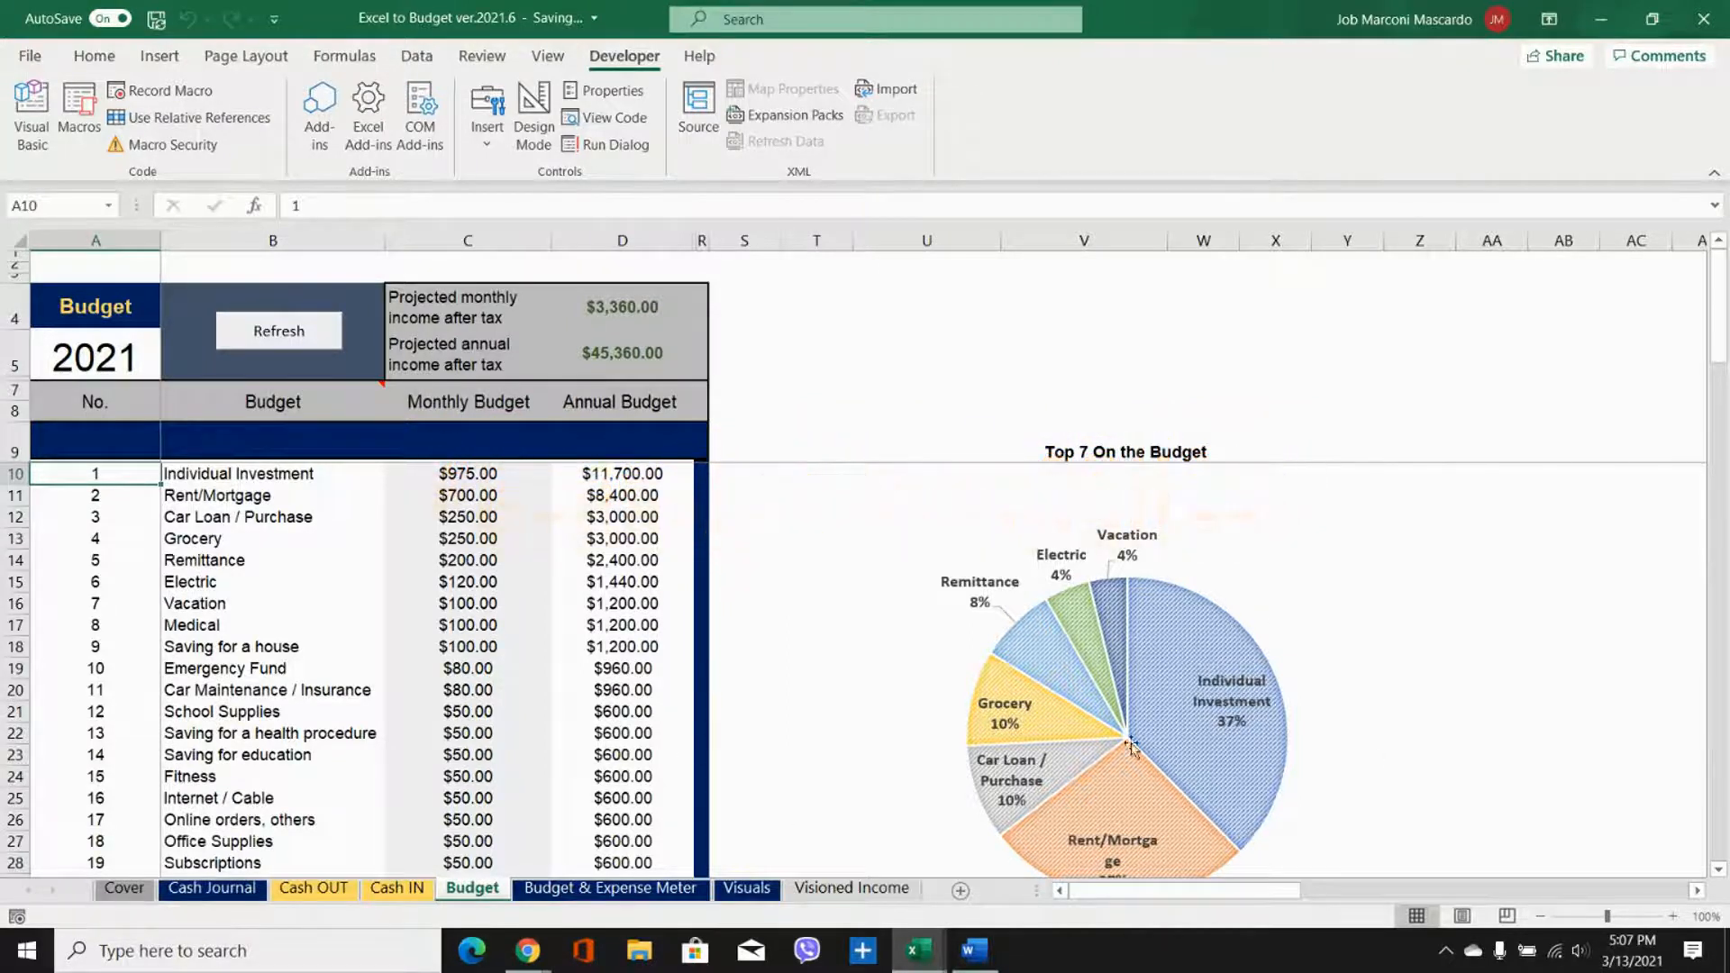
{"action": "mouse_move", "coordinate": [1171, 611]}
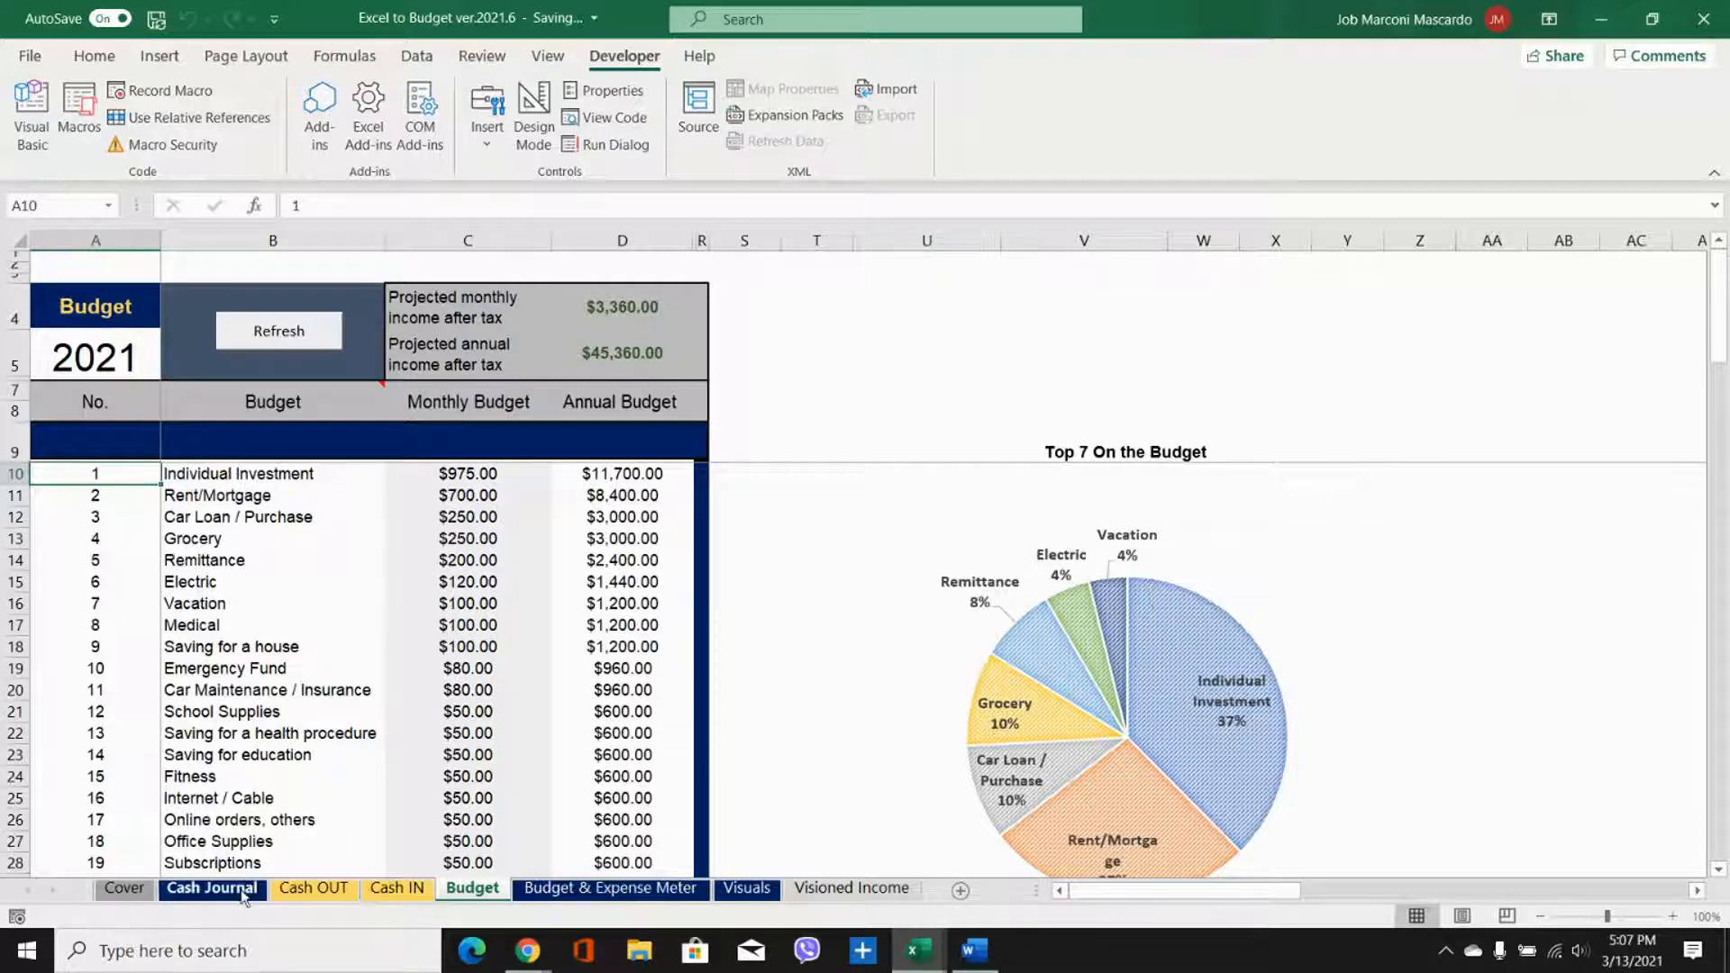
Step: Start the first Cash Journal entry in row 50 with number 1 and the date 3/13/2021
{"action": "left_click", "coordinate": [211, 888]}
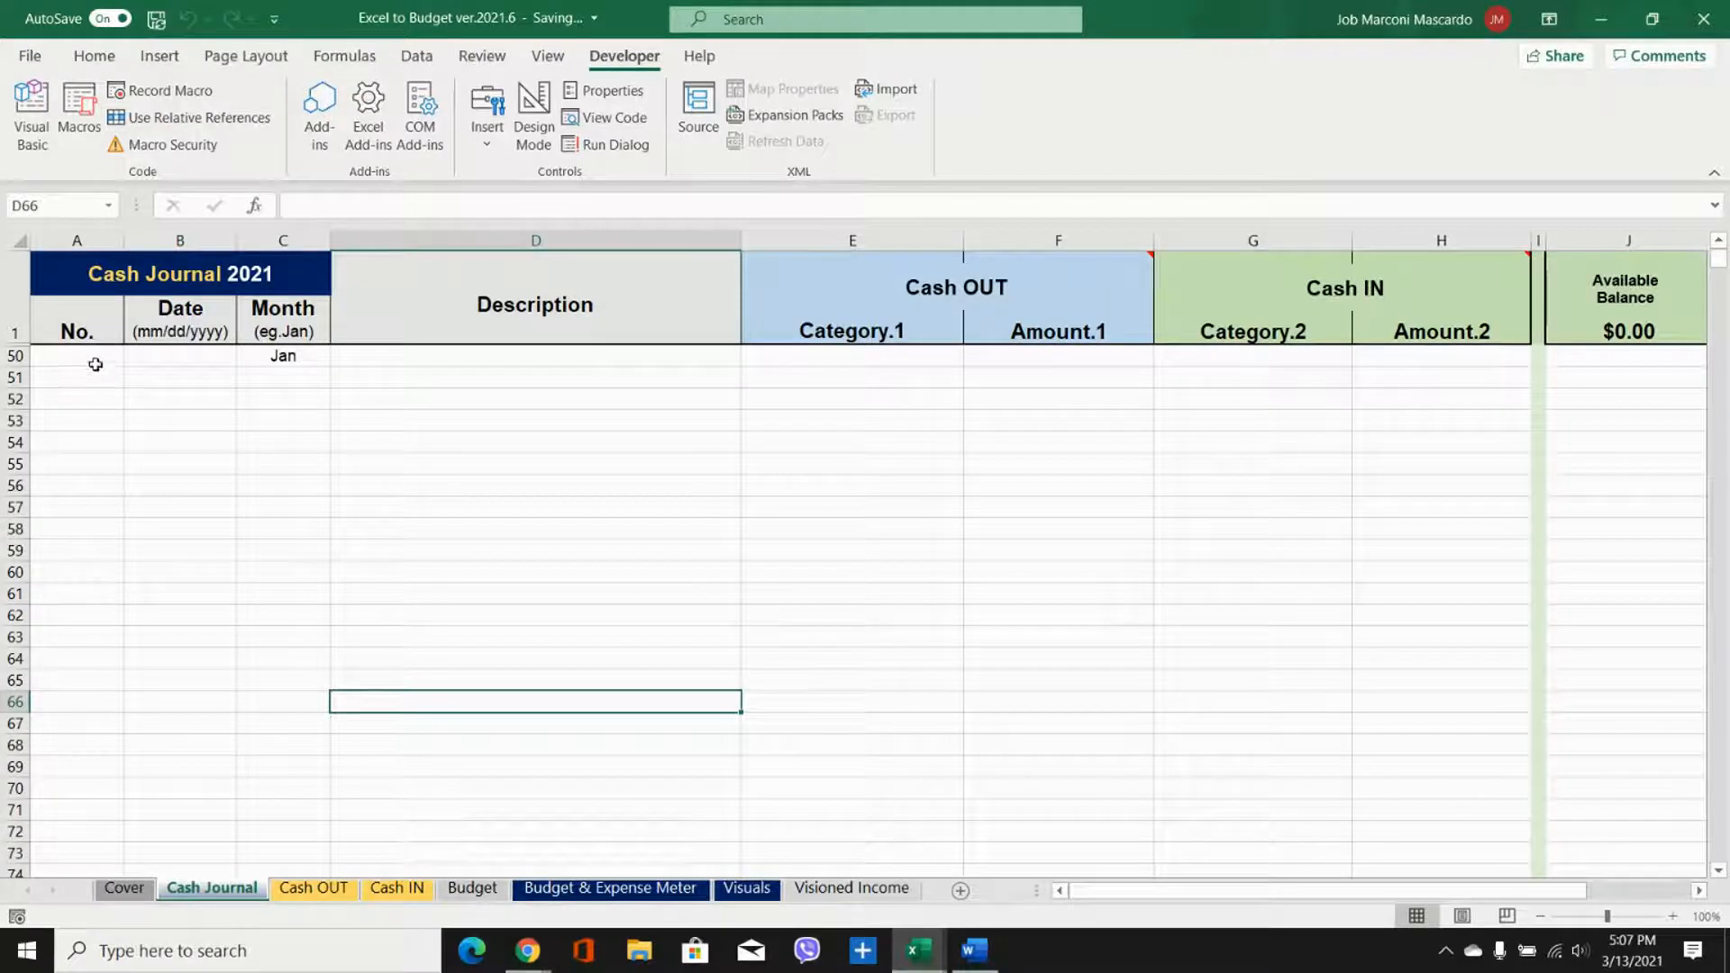
{"action": "left_click", "coordinate": [97, 363]}
{"action": "type", "text": "1"}
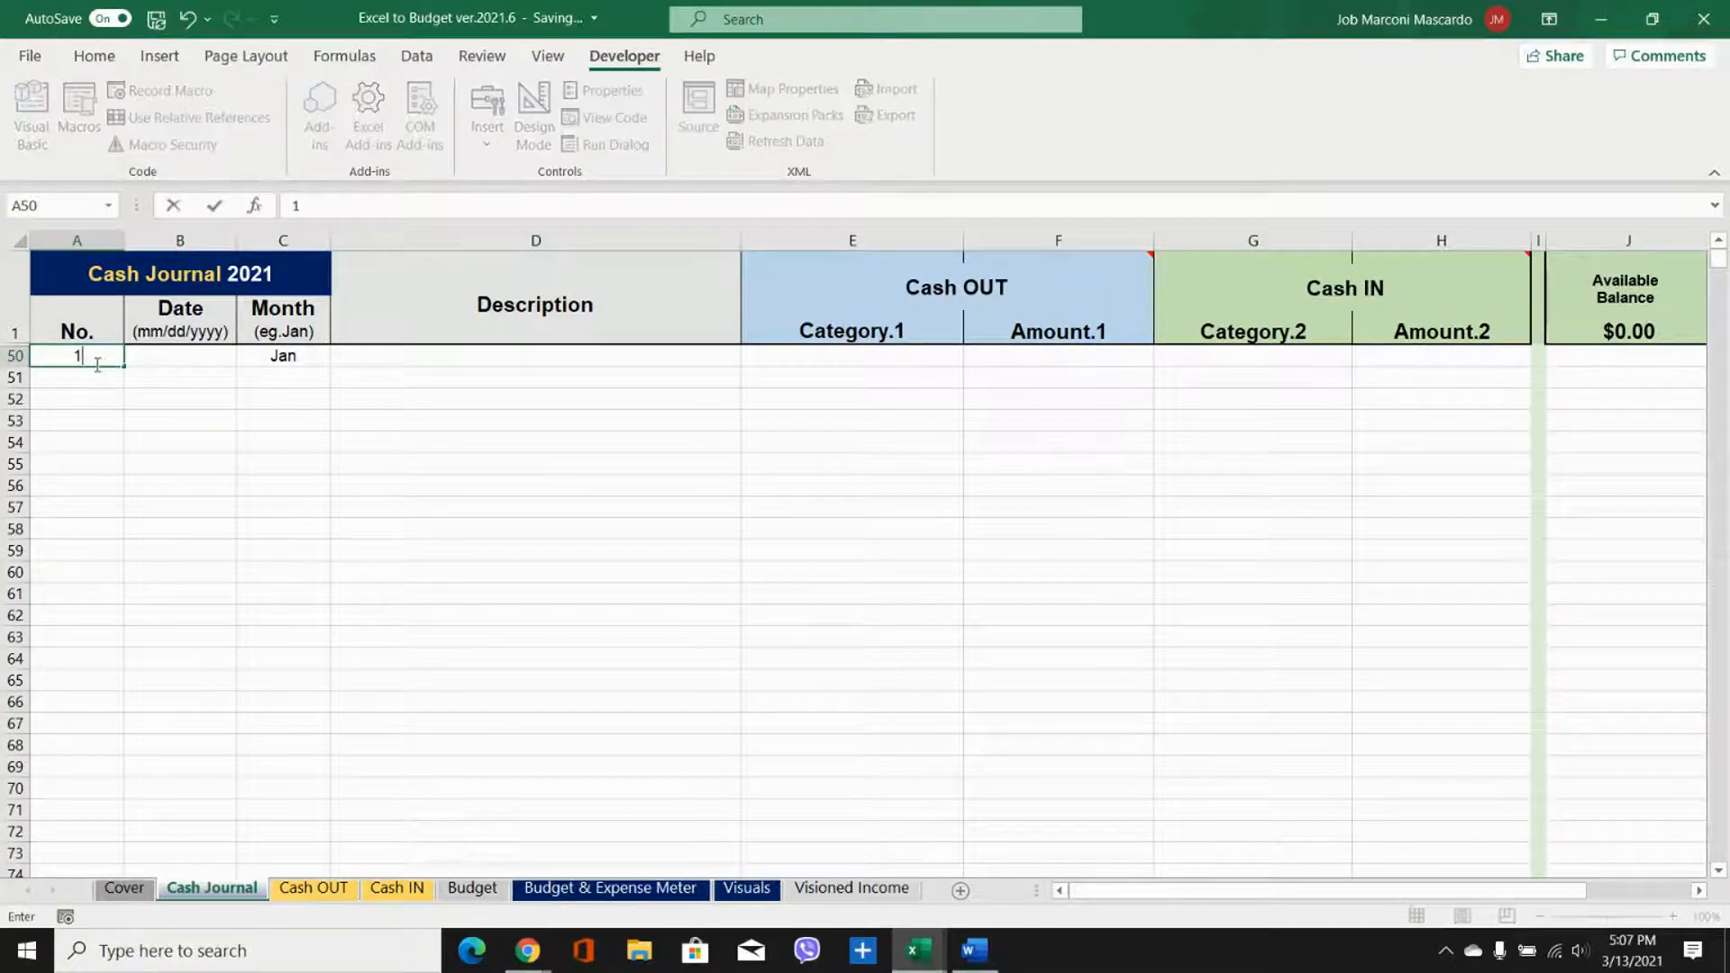
{"action": "key", "text": "Tab"}
{"action": "type", "text": "3/13/2021"}
{"action": "key", "text": "Tab"}
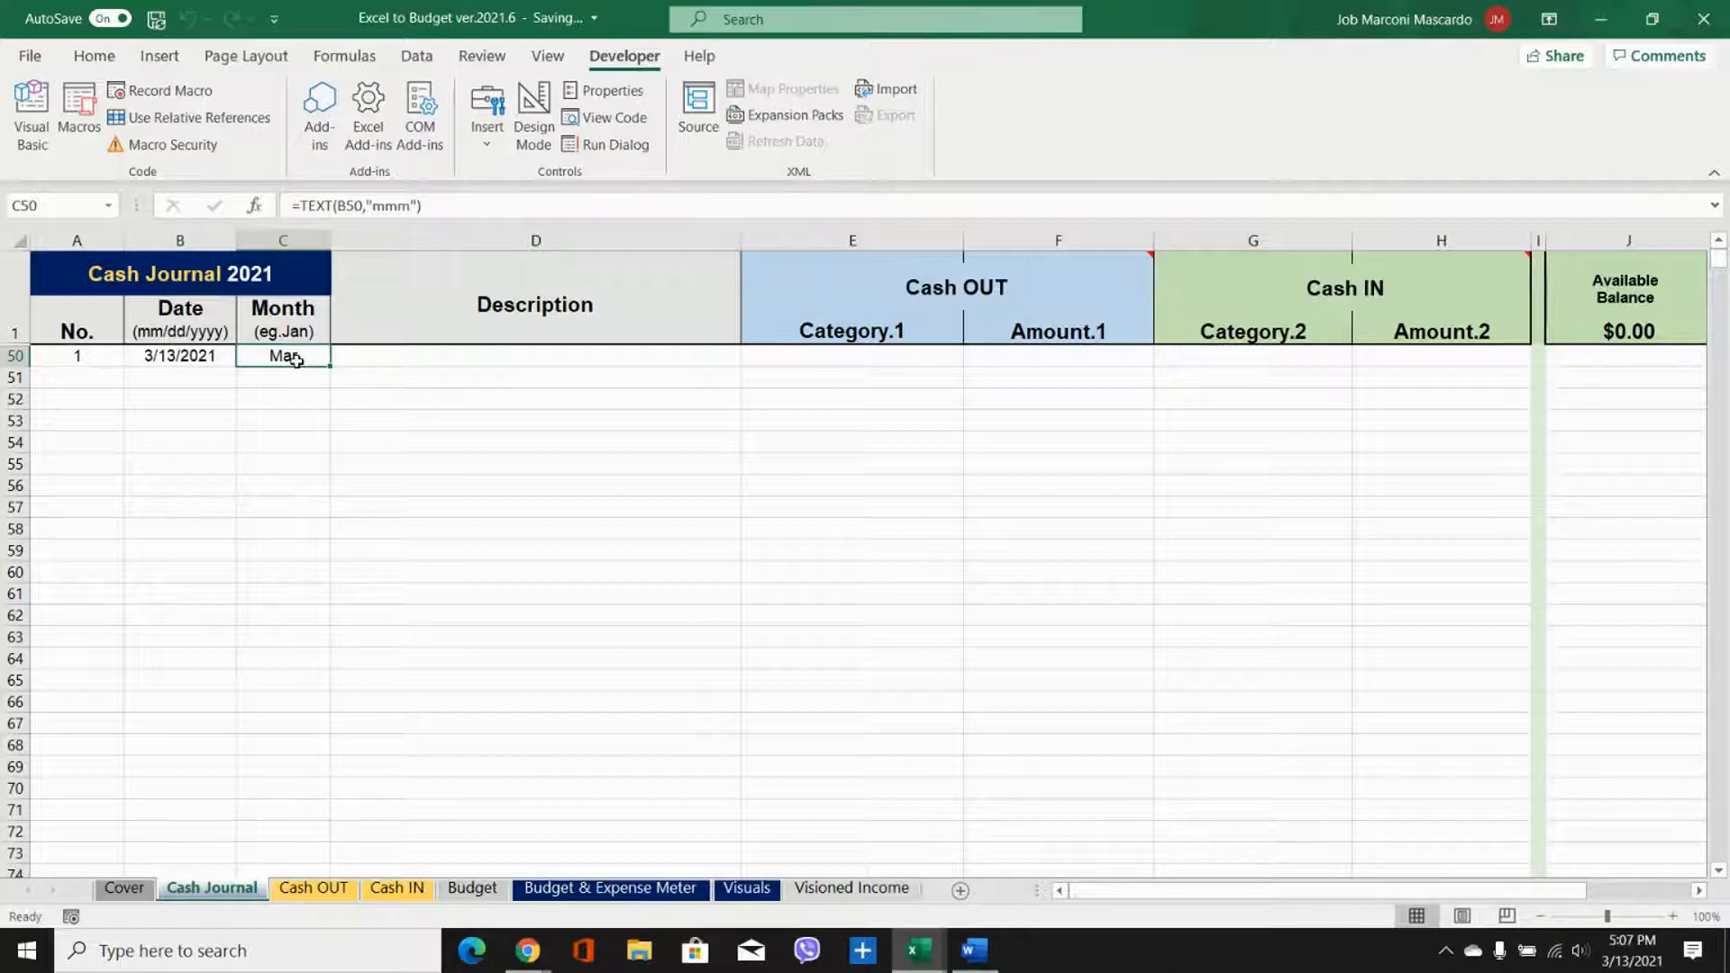
Step: Enter the description "Money left over from last year 2020" for the first Cash Journal entry in row 50
{"action": "left_click", "coordinate": [360, 354]}
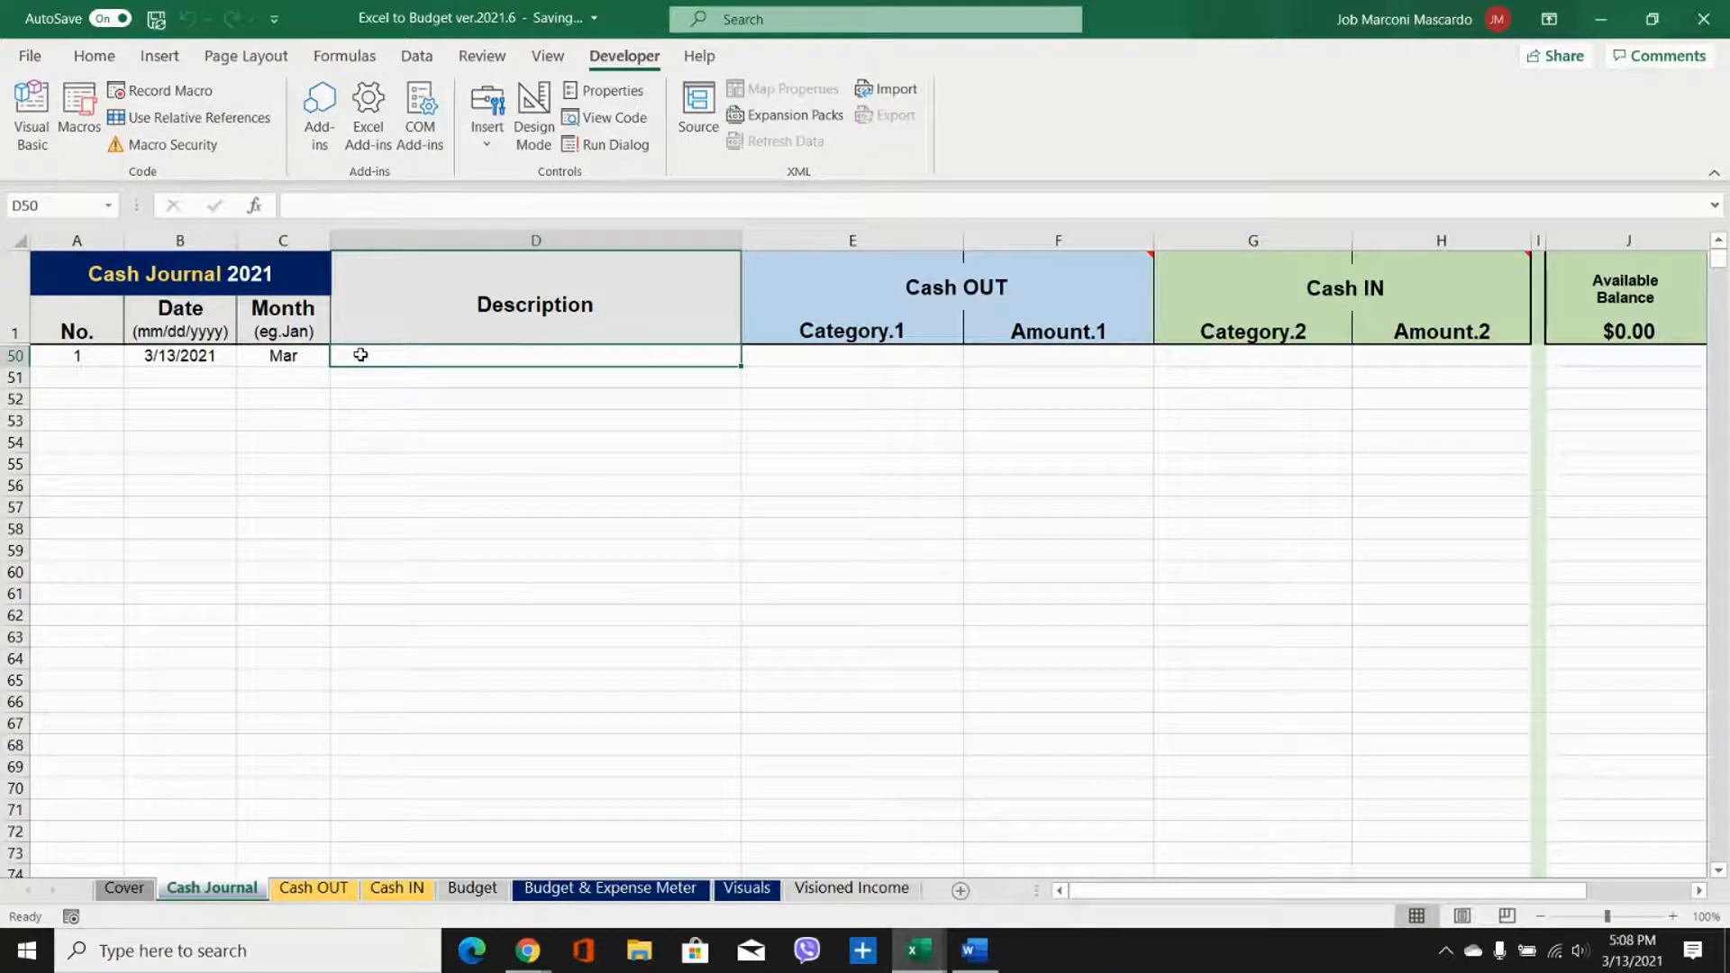
{"action": "type", "text": "Money left over rom"}
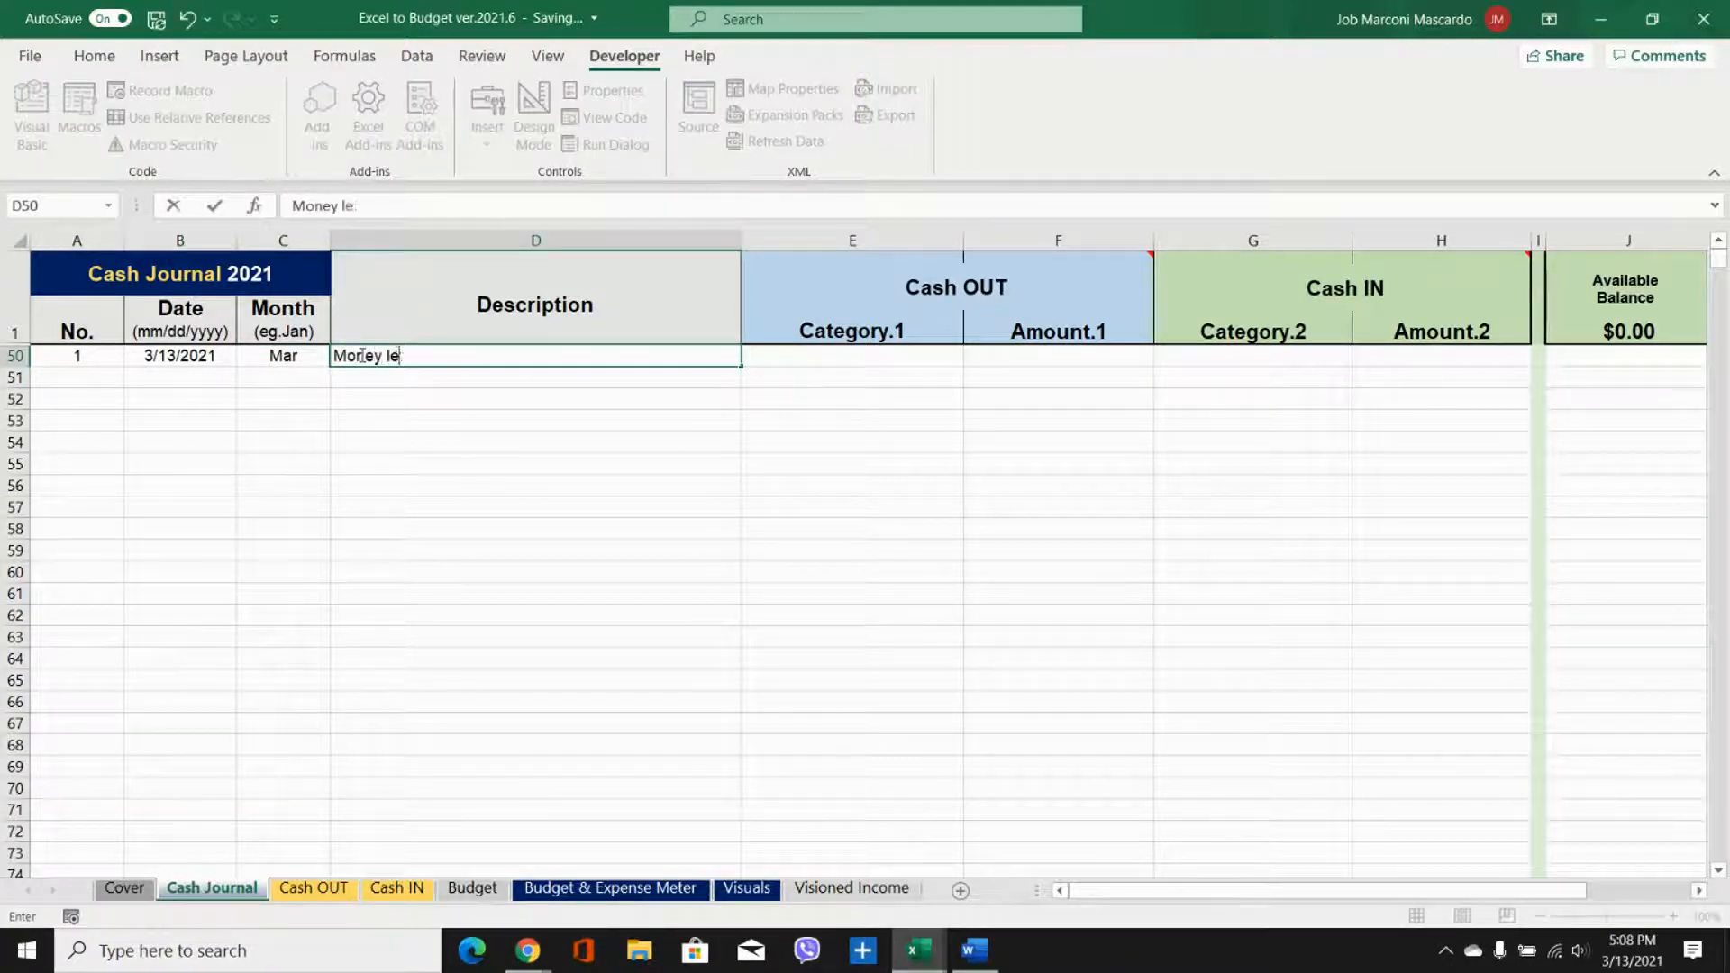
{"action": "key", "text": "BackSpace"}
{"action": "key", "text": "BackSpace"}
{"action": "key", "text": "BackSpace"}
{"action": "type", "text": "from last"}
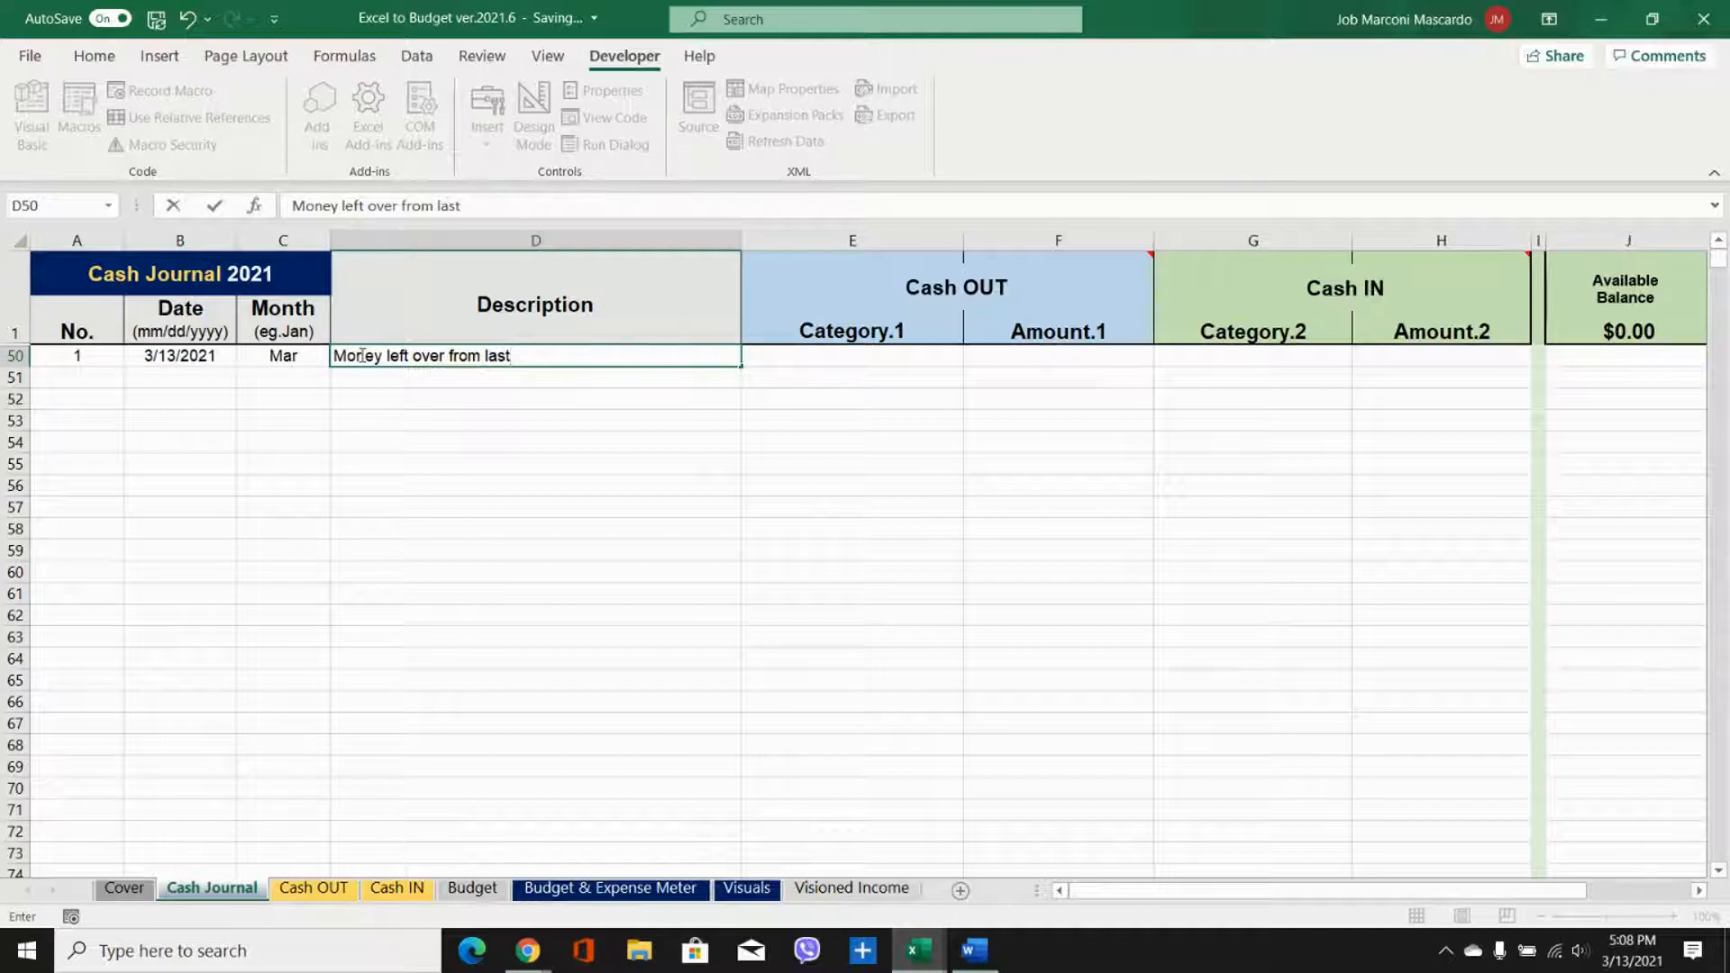
{"action": "left_click", "coordinate": [594, 396]}
{"action": "left_click", "coordinate": [583, 359]}
{"action": "double_click", "coordinate": [588, 361]}
{"action": "type", "text": "year 2020"}
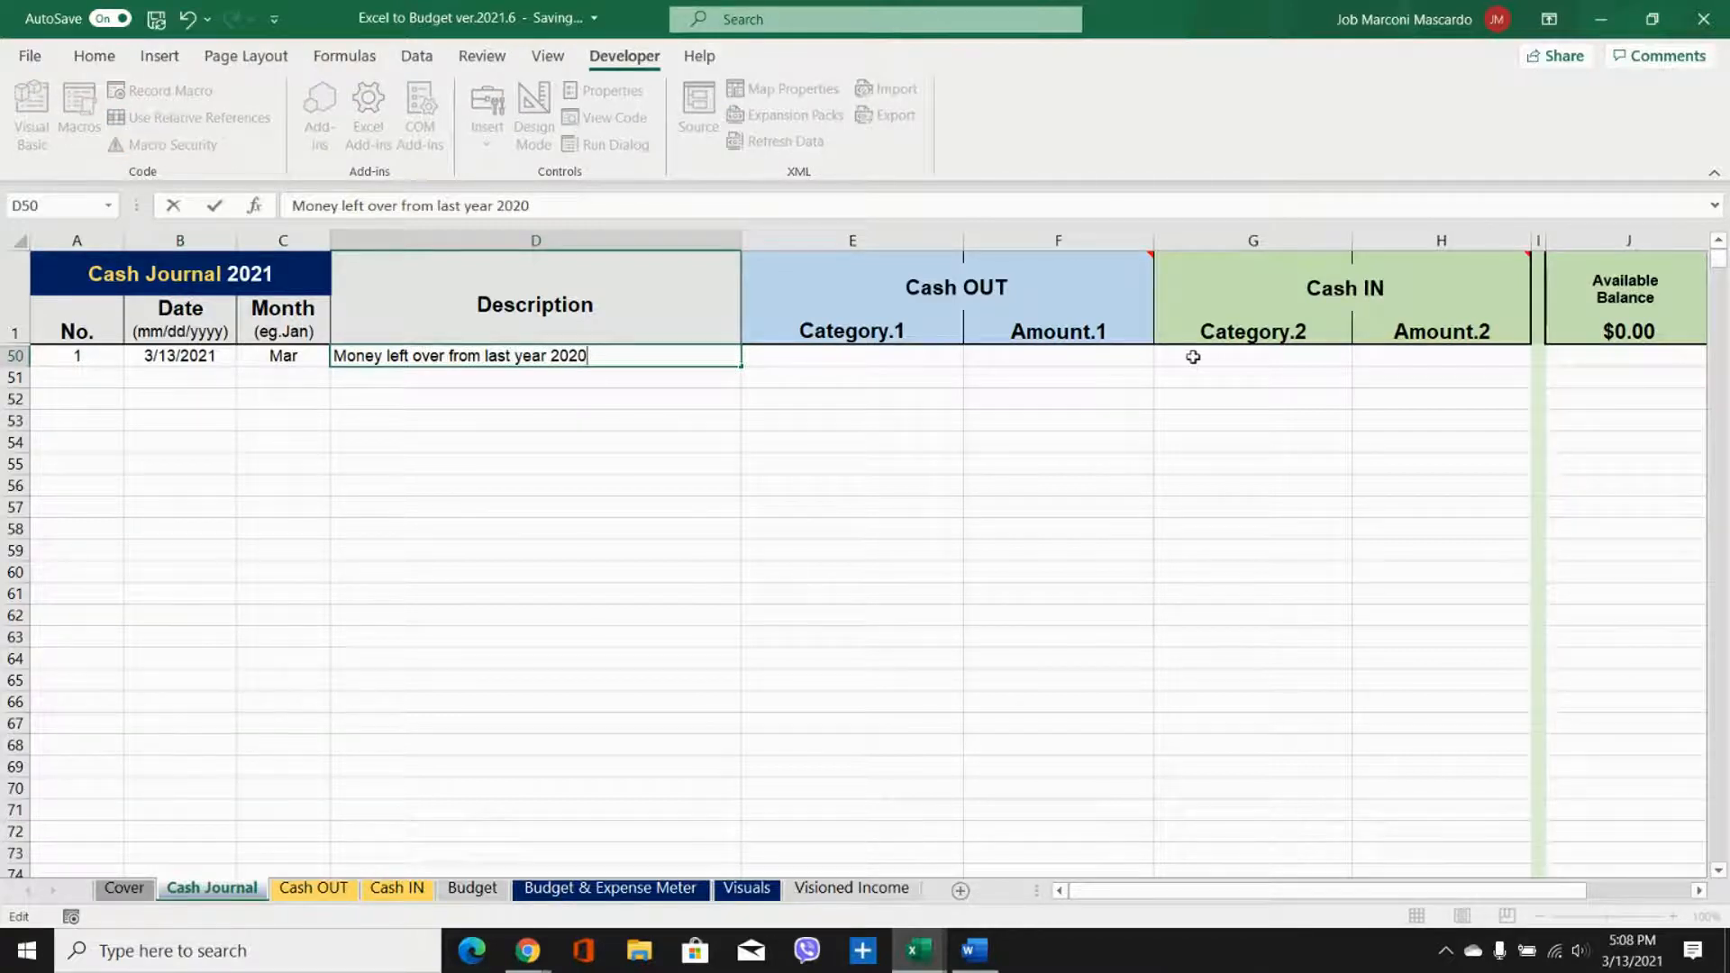
Step: Record the first entry as Cash IN with the category Paycheck and an amount of 5000
{"action": "left_click", "coordinate": [1223, 359]}
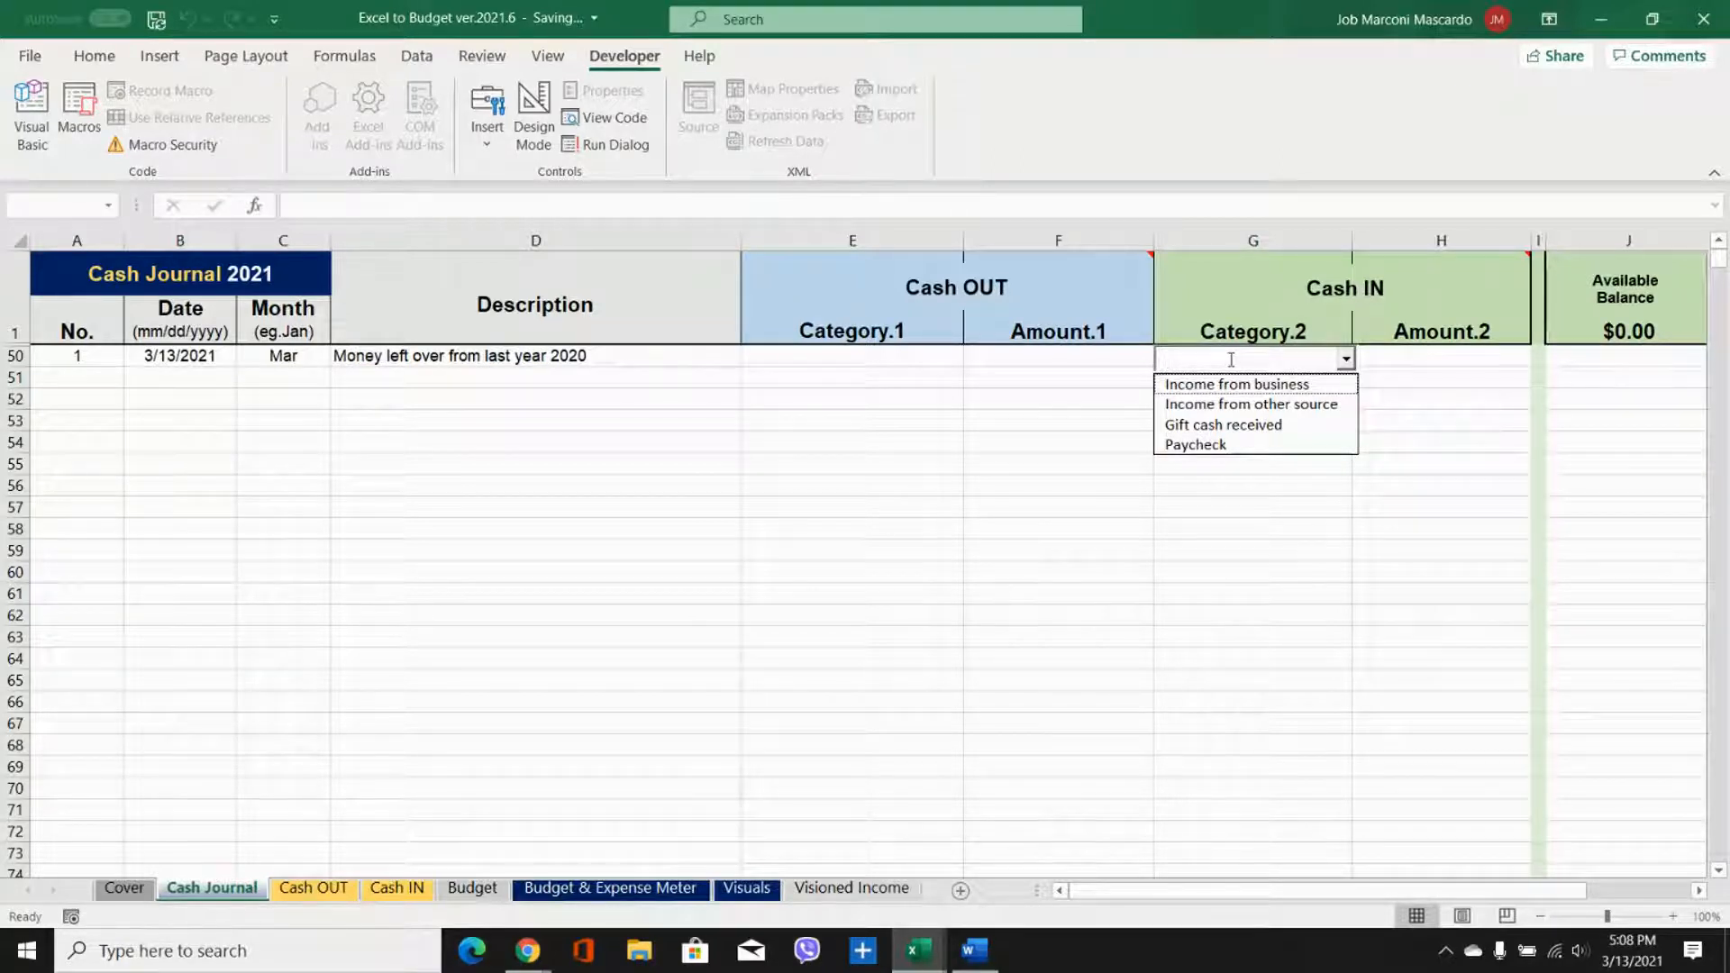
{"action": "type", "text": "Paycheck"}
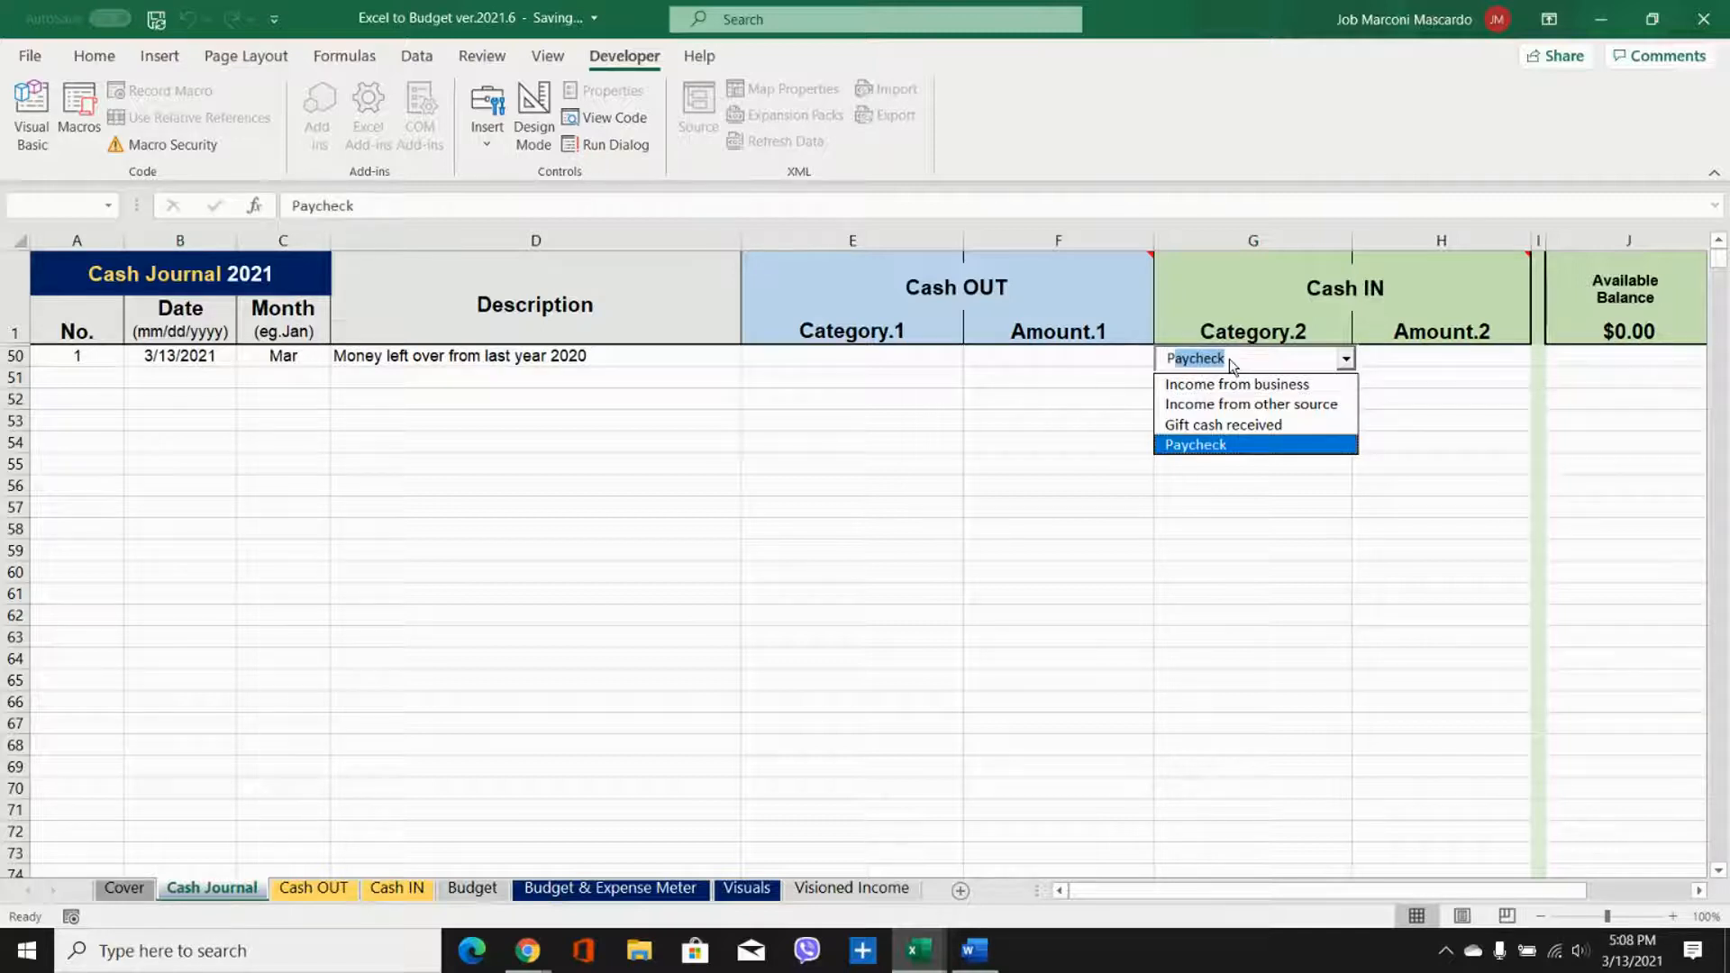
{"action": "left_click", "coordinate": [1231, 441]}
{"action": "left_click", "coordinate": [1225, 358]}
{"action": "left_click", "coordinate": [1228, 445]}
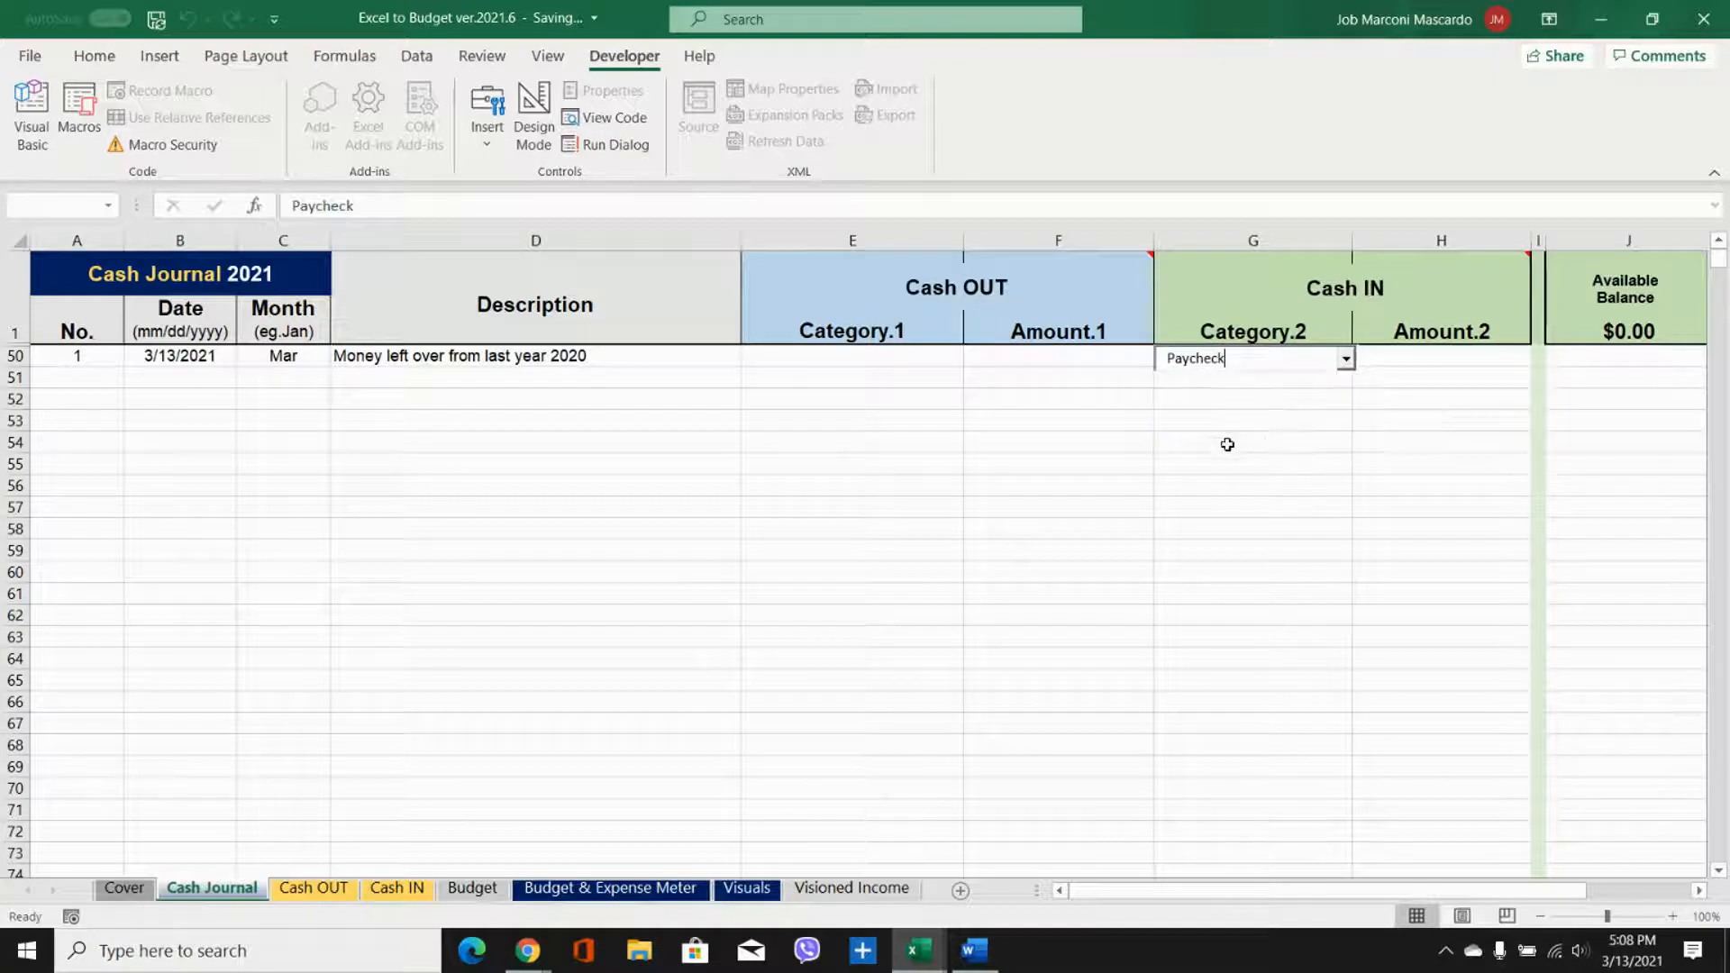
{"action": "left_click", "coordinate": [1407, 359]}
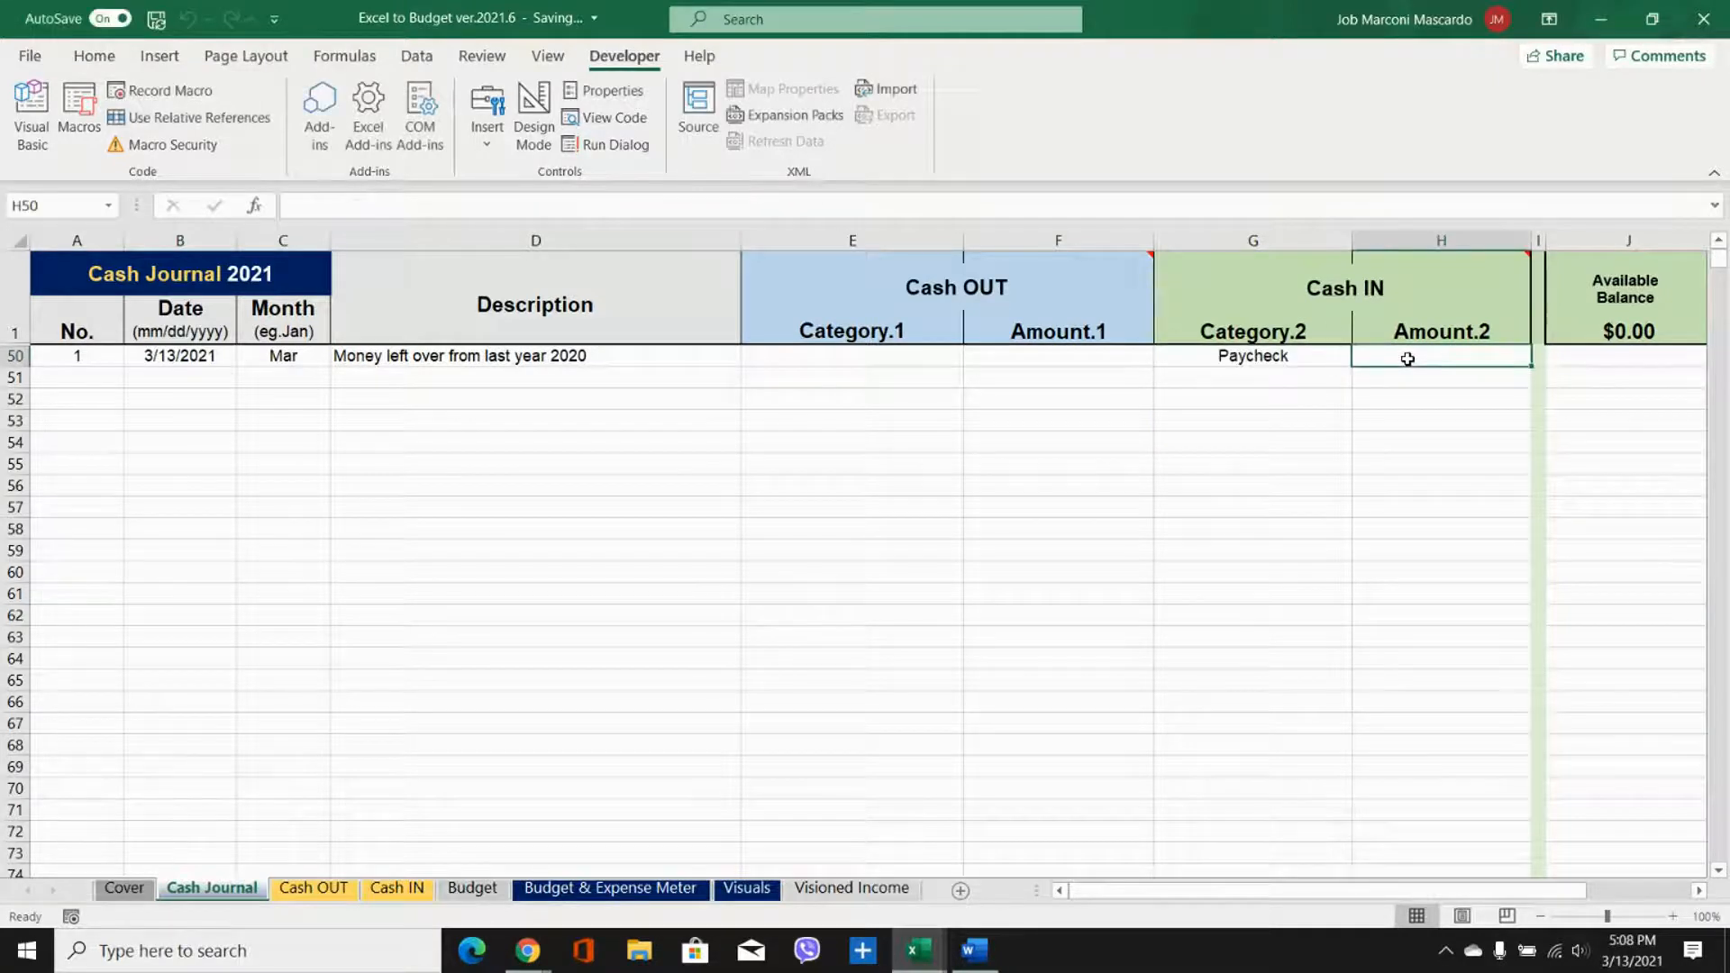
{"action": "type", "text": "5000"}
{"action": "key", "text": "Return"}
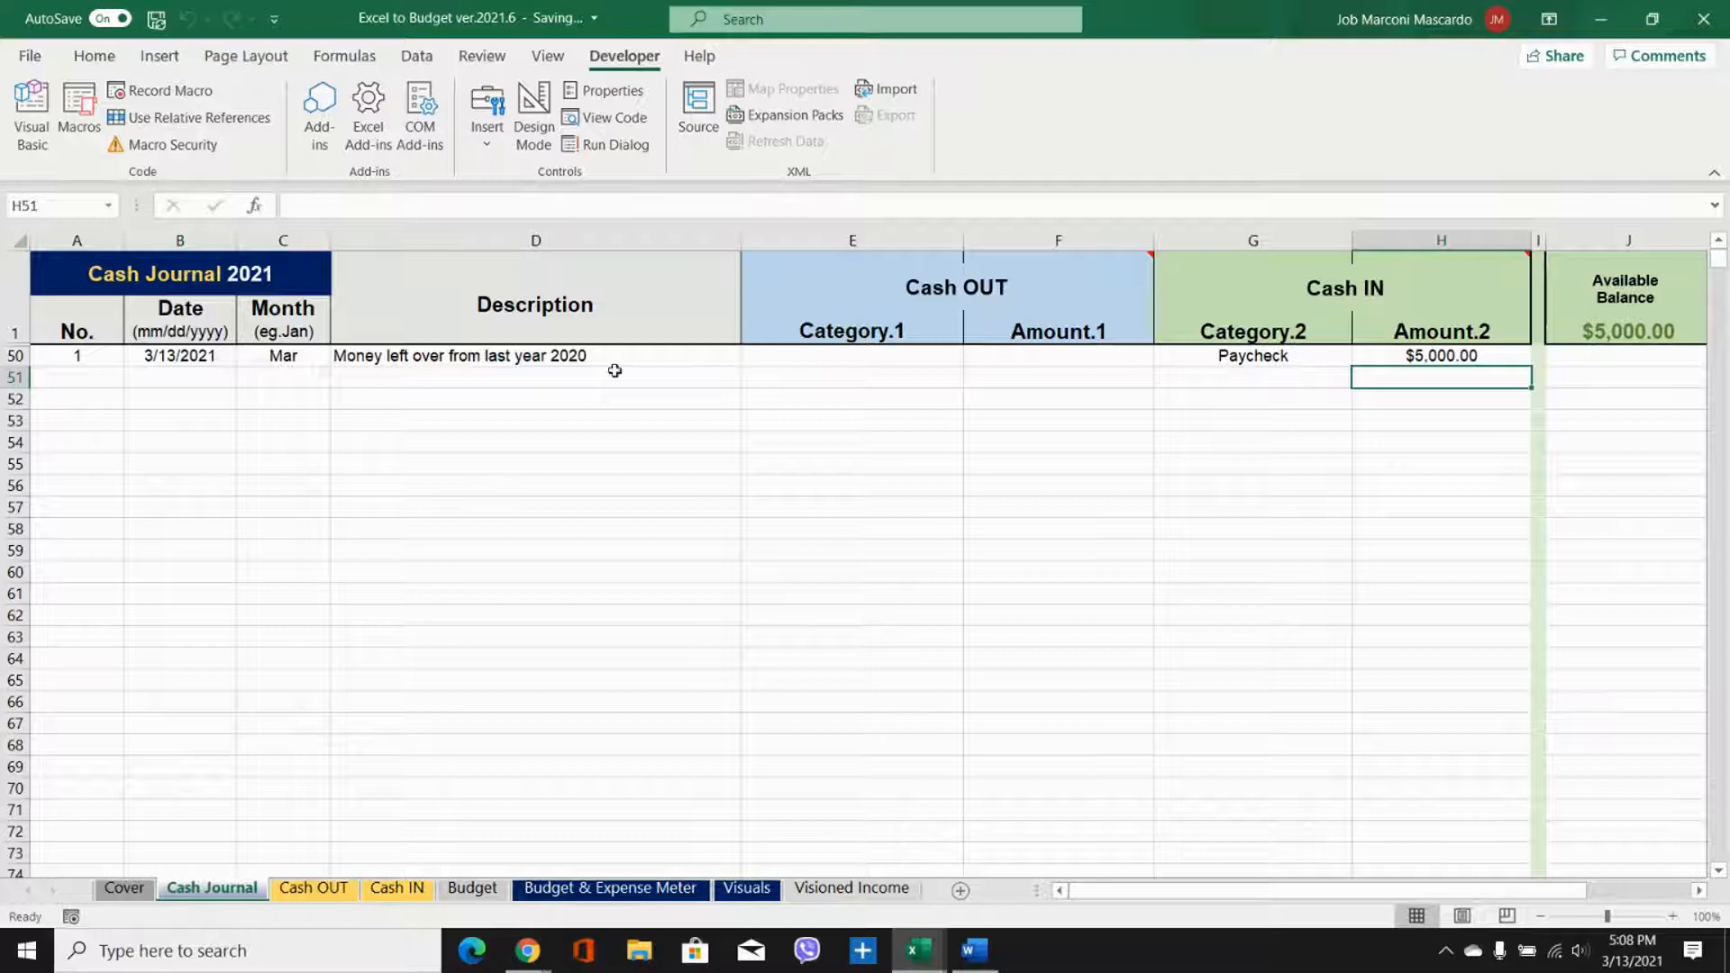
Step: Start entry number 2 in row 51 with the date 3/14/2021 and copy the month formula down from C50
{"action": "left_click", "coordinate": [69, 372]}
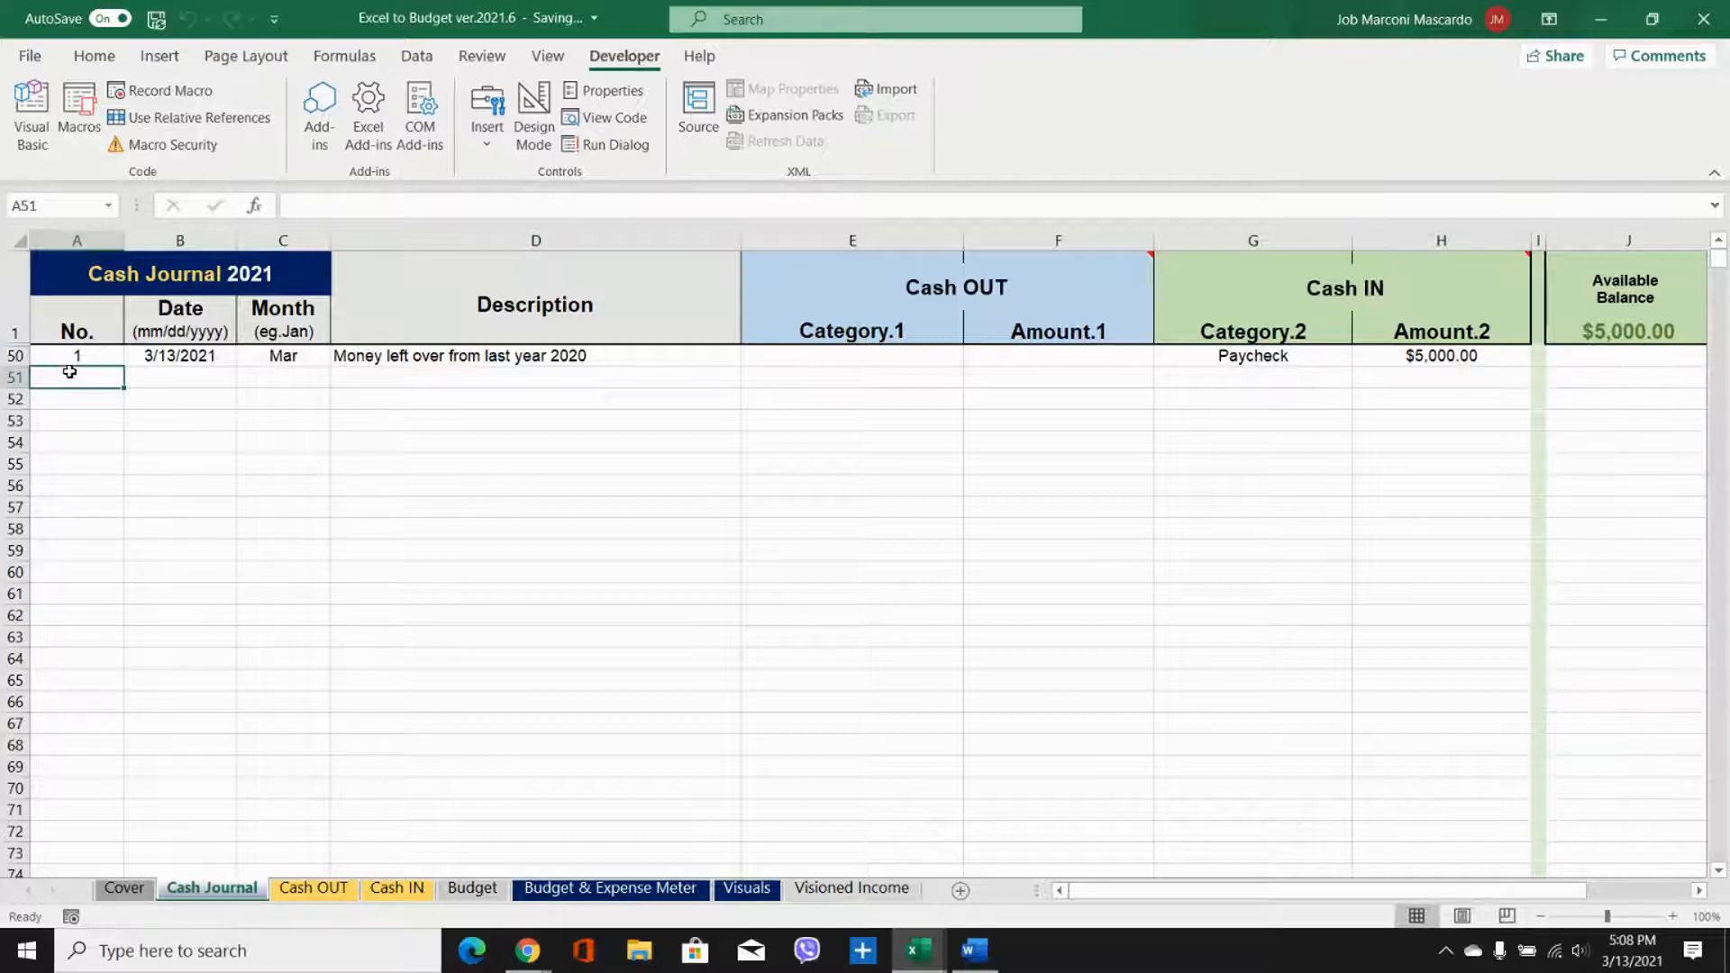
{"action": "type", "text": "2"}
{"action": "key", "text": "Tab"}
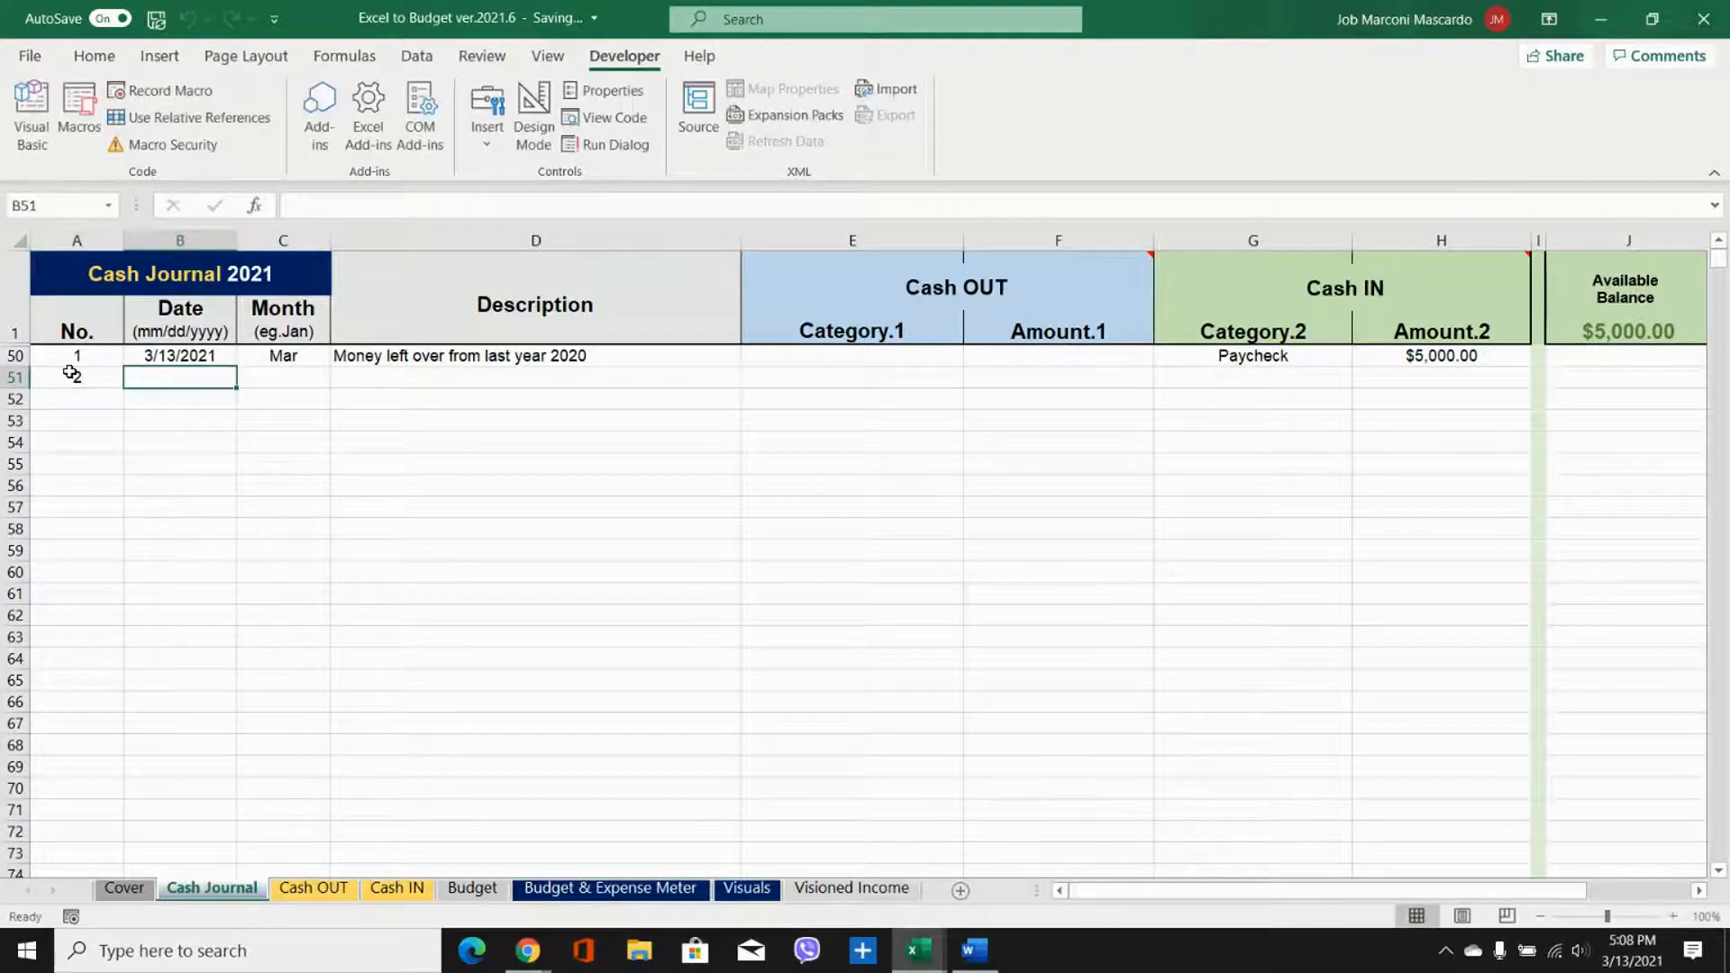
{"action": "type", "text": "3"}
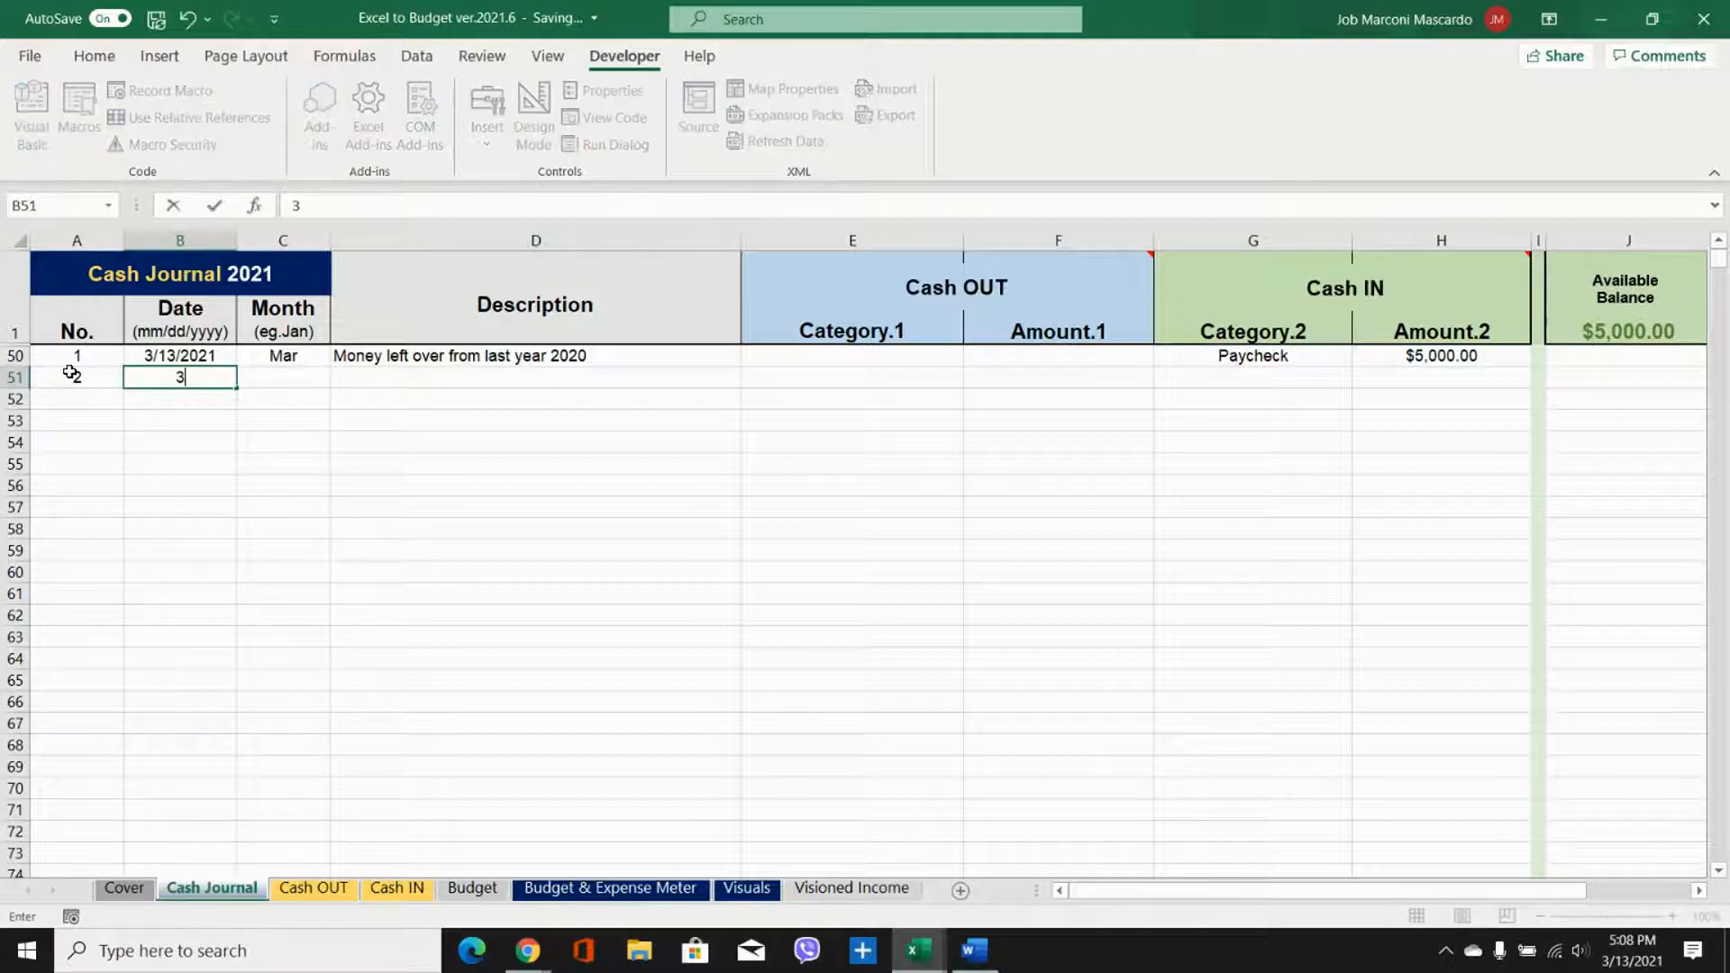
{"action": "type", "text": "/14/2021"}
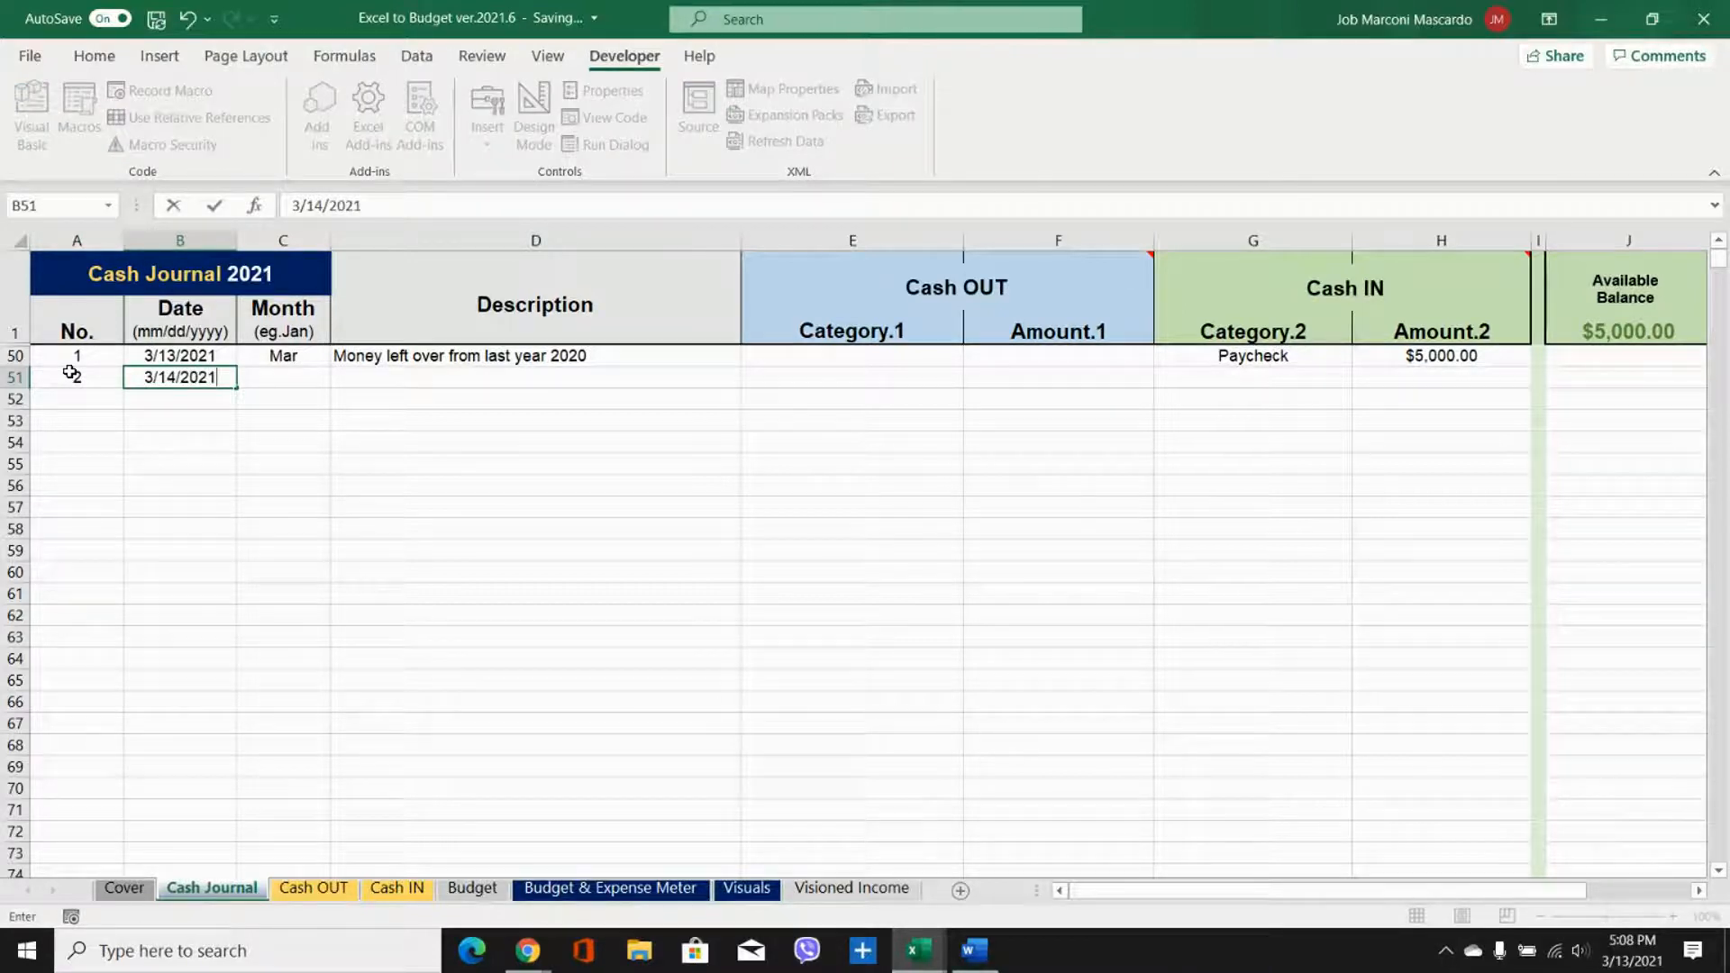
{"action": "key", "text": "Tab"}
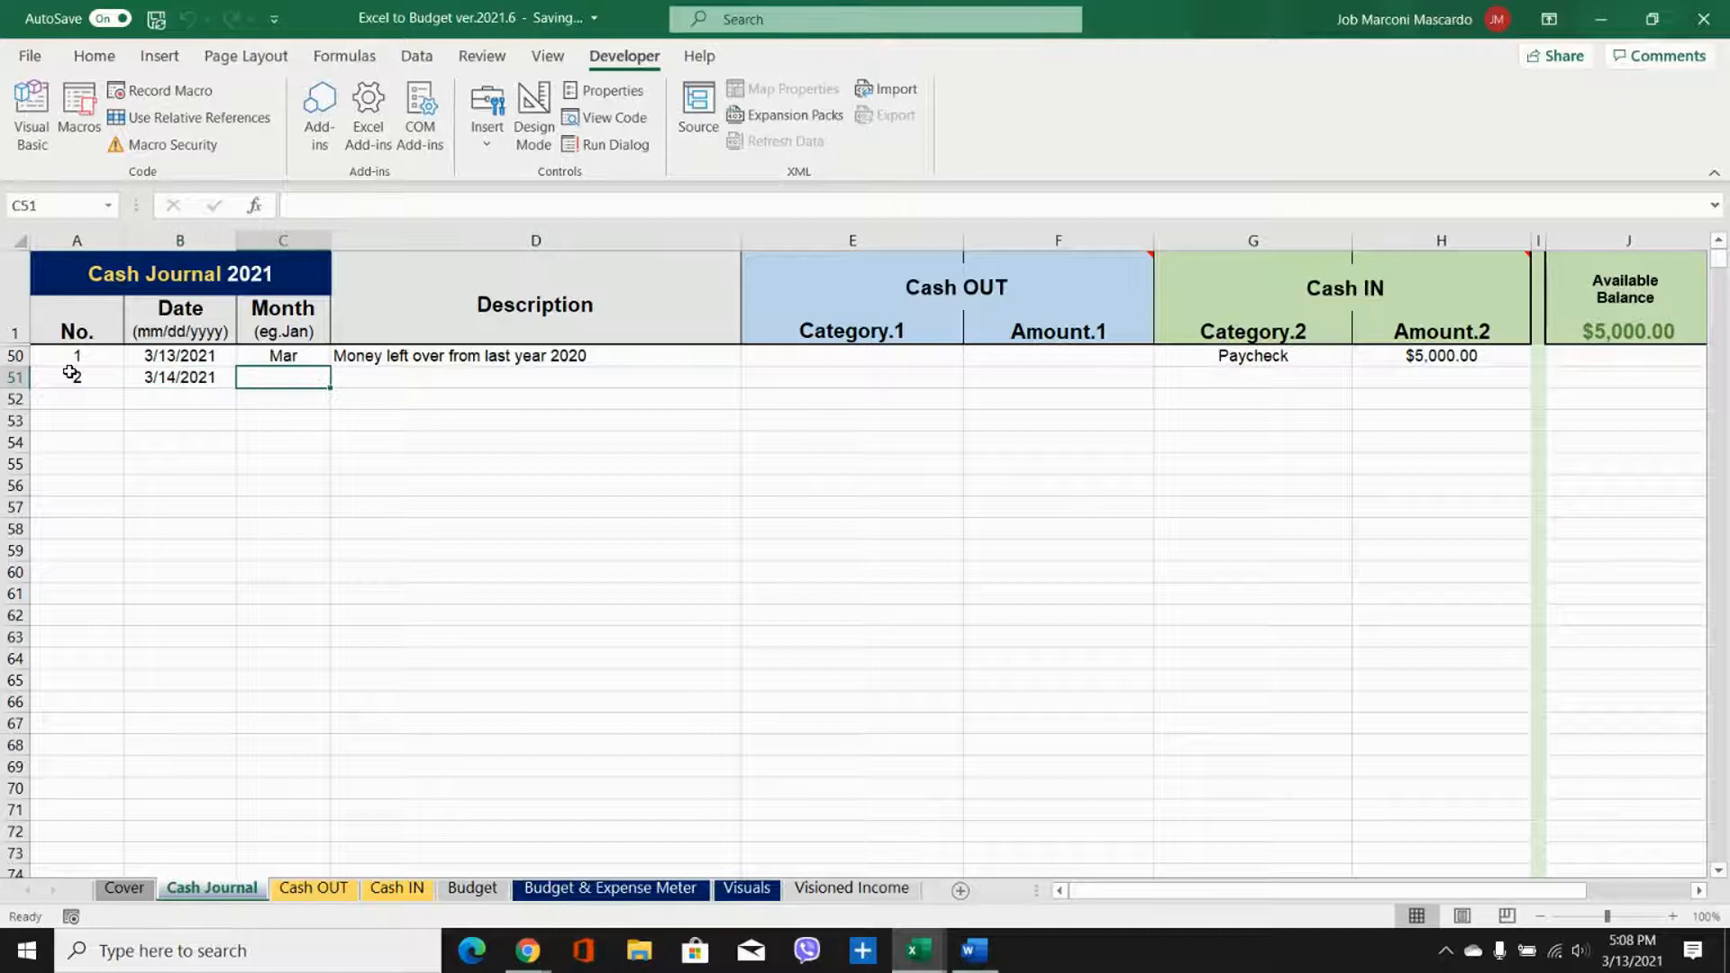
{"action": "left_click", "coordinate": [272, 359]}
{"action": "left_click_drag", "start_coordinate": [333, 364], "coordinate": [333, 384]}
Step: Enter the description "Paycheck no. 1" for the second journal entry in row 51
{"action": "left_click", "coordinate": [409, 380]}
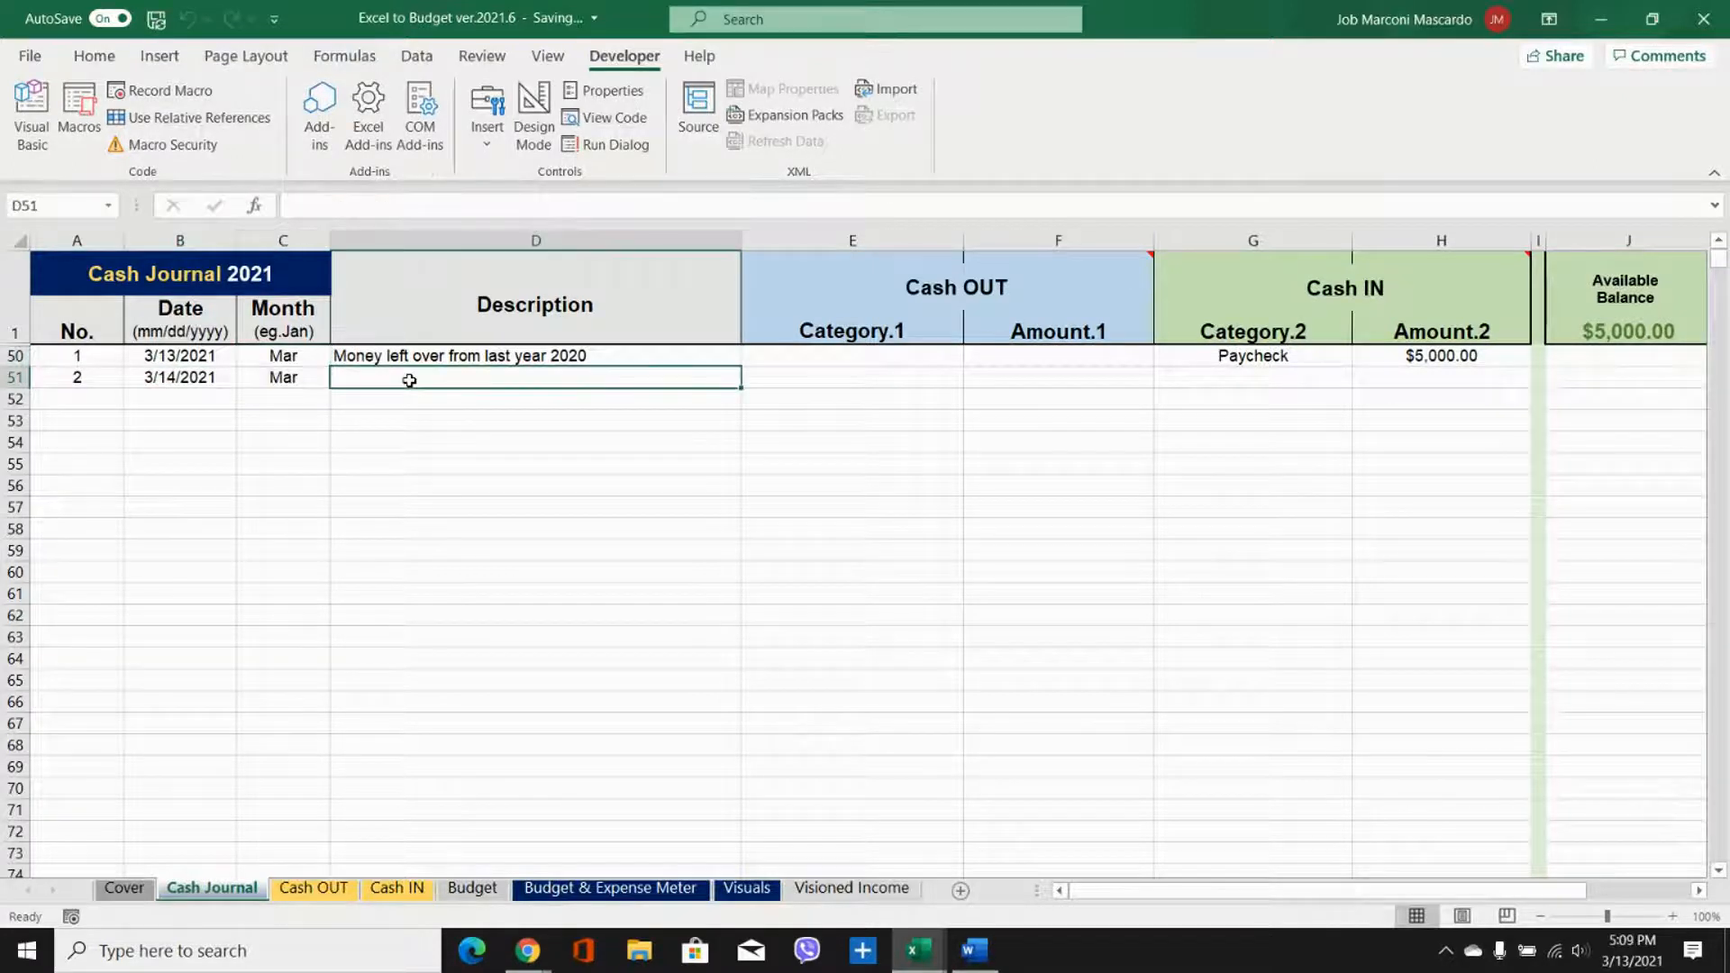
{"action": "type", "text": "Pay"}
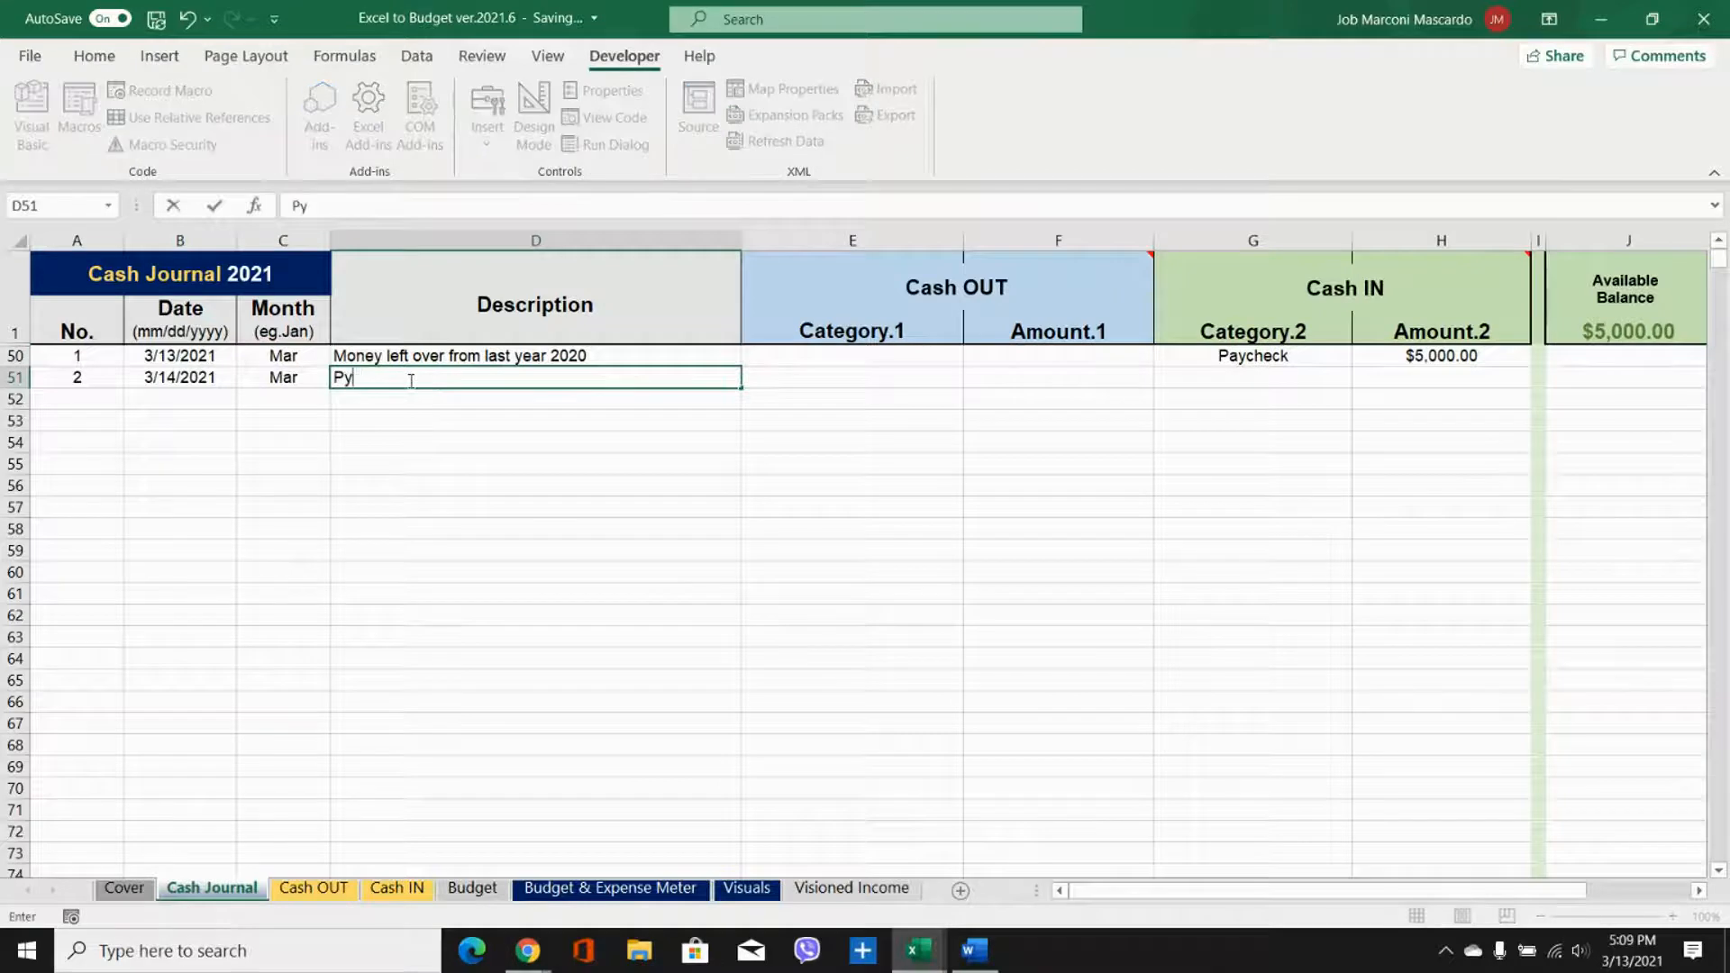
{"action": "type", "text": "check no. 1"}
Step: Record the second entry as Cash IN with the category Paycheck and an amount of 2500
{"action": "left_click_drag", "start_coordinate": [1250, 237], "coordinate": [1445, 236]}
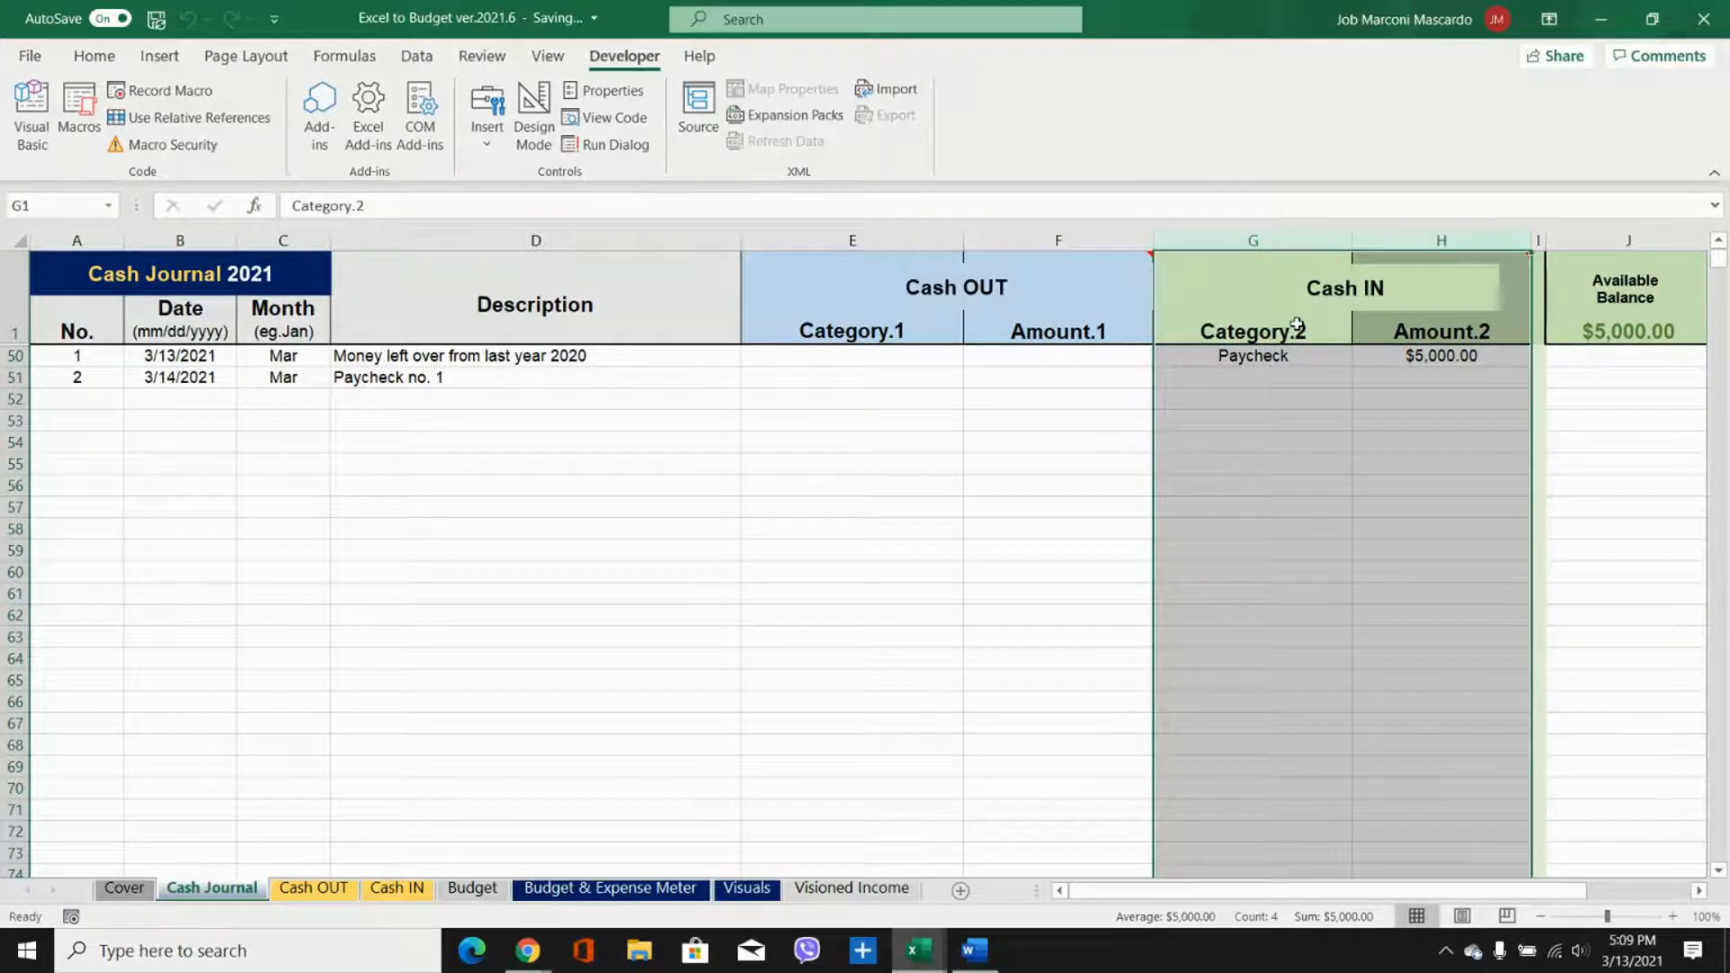
{"action": "left_click", "coordinate": [1266, 377]}
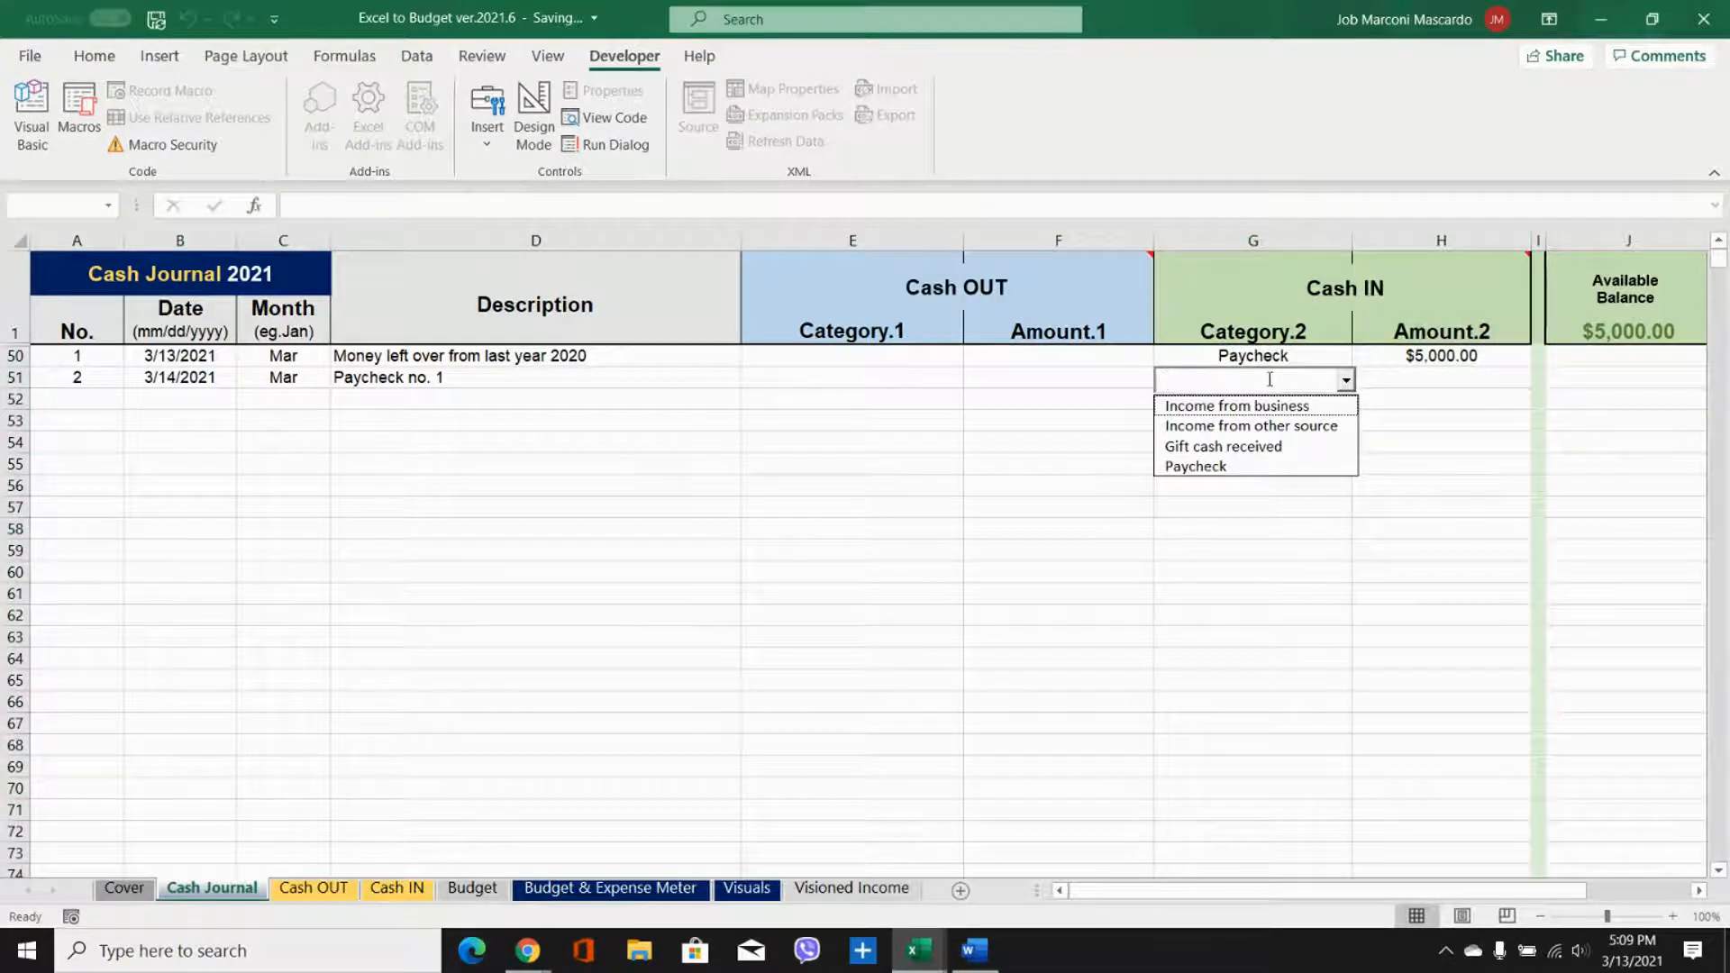
{"action": "type", "text": "Paycheck"}
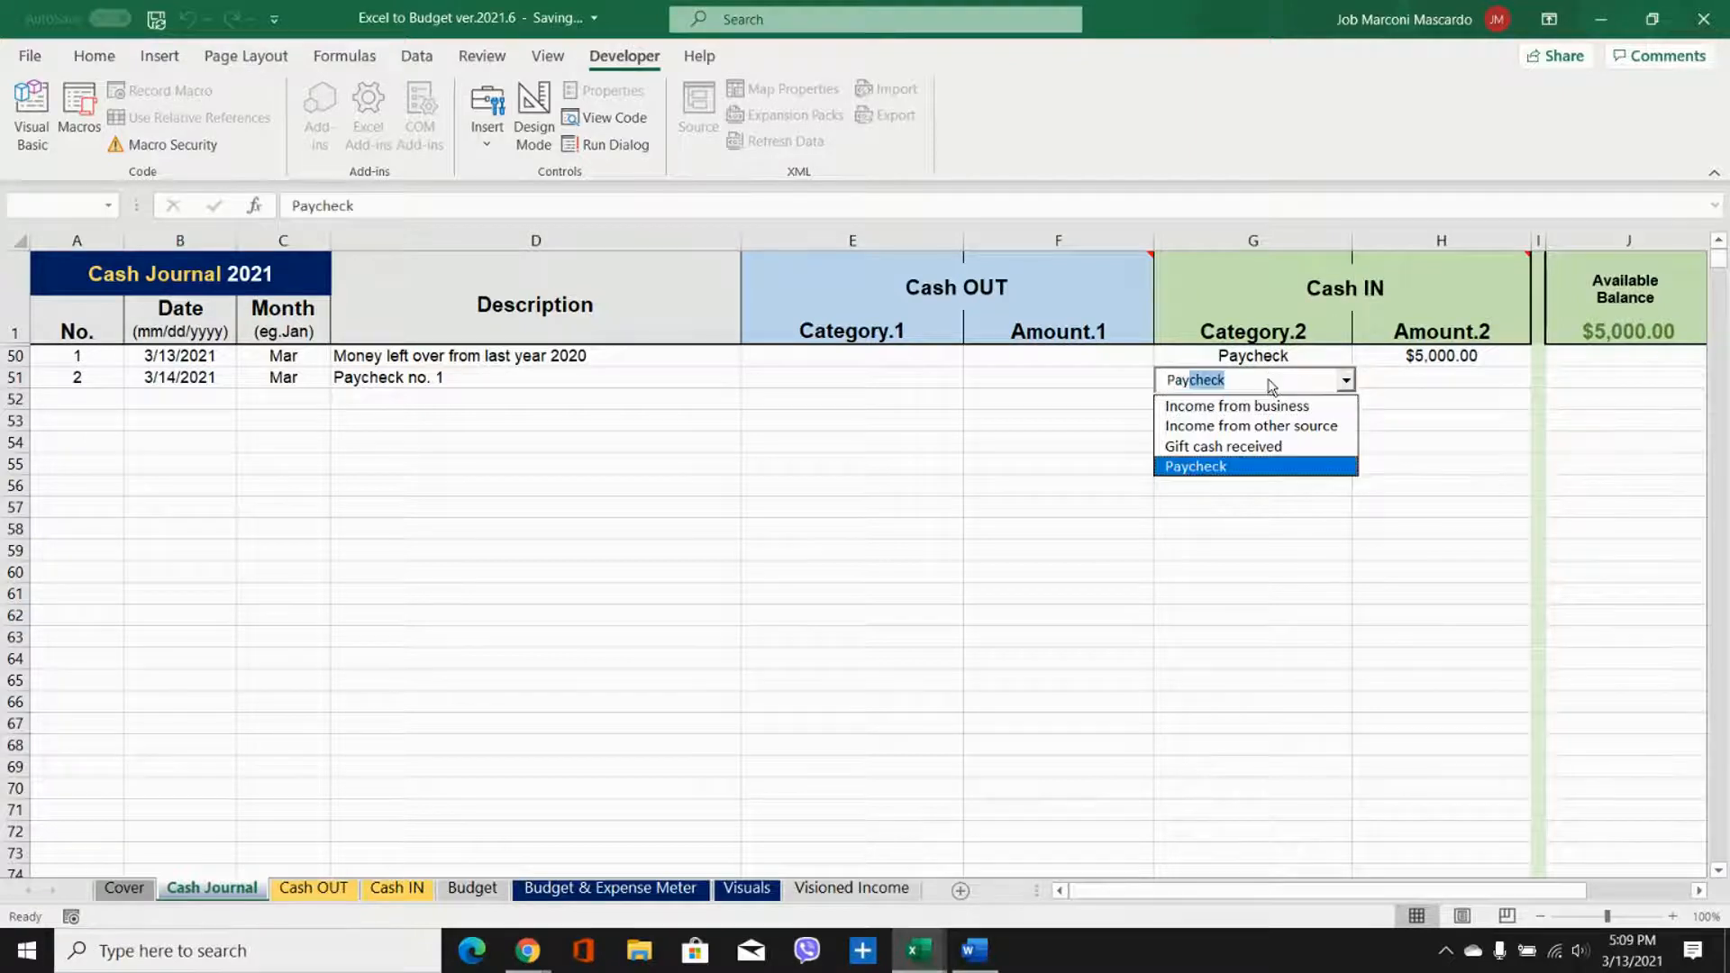
{"action": "left_click", "coordinate": [1396, 376]}
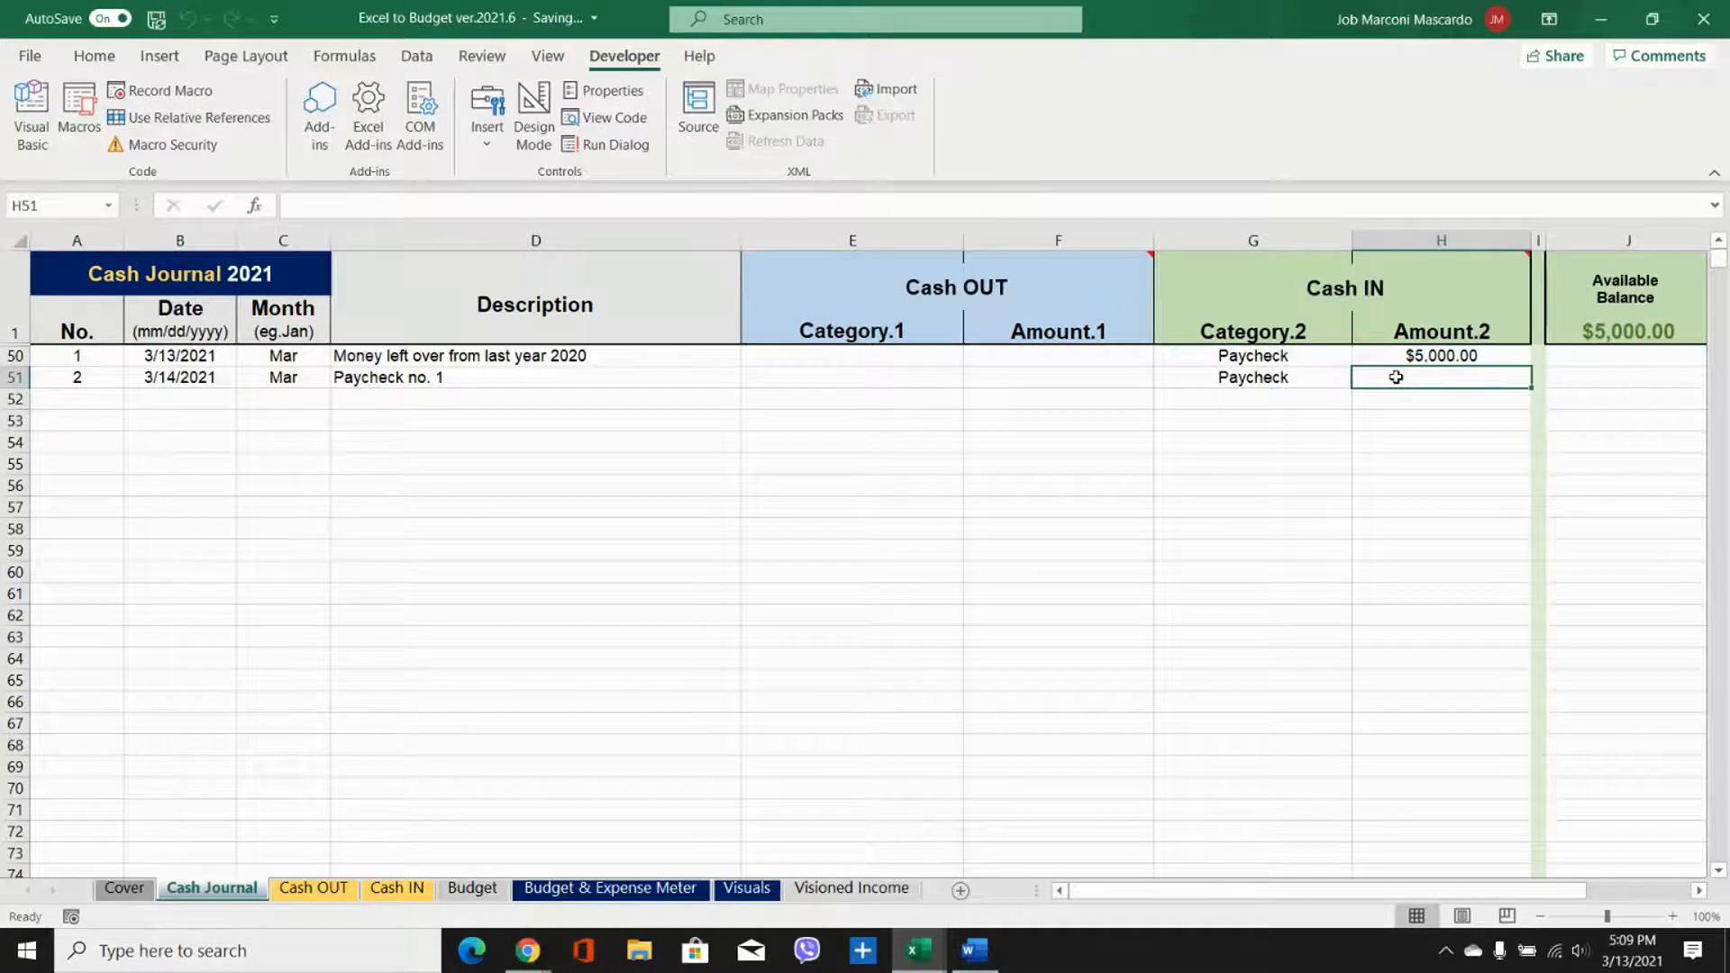
{"action": "type", "text": "2500"}
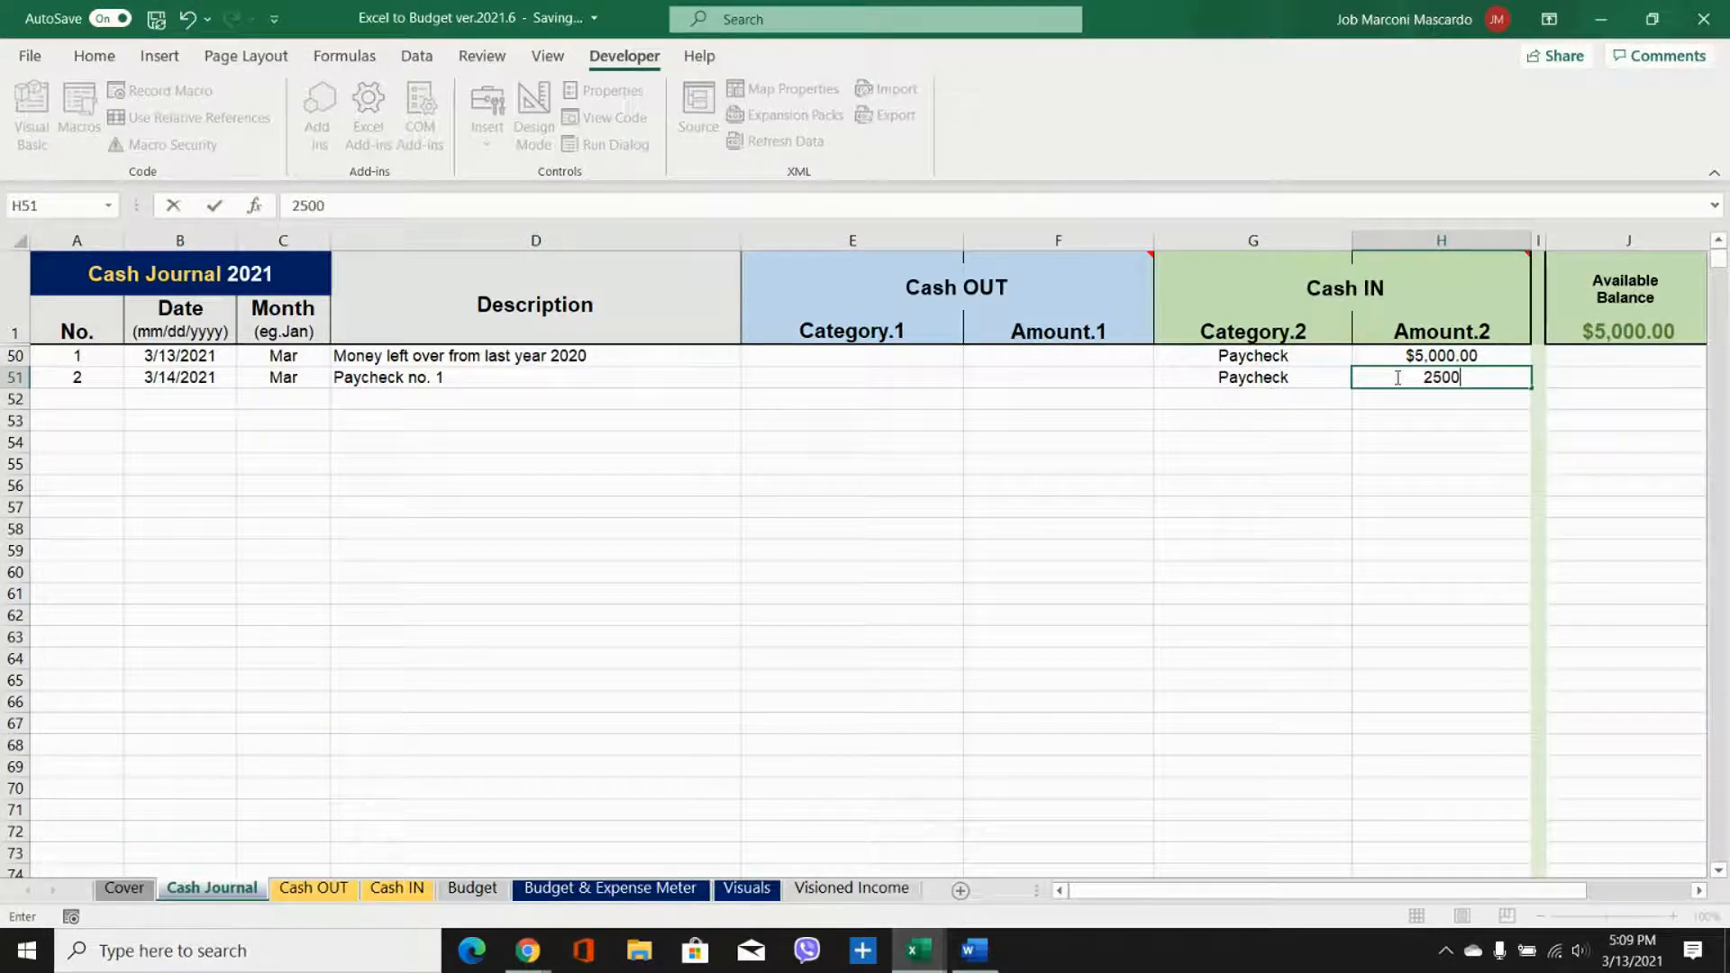
{"action": "key", "text": "Return"}
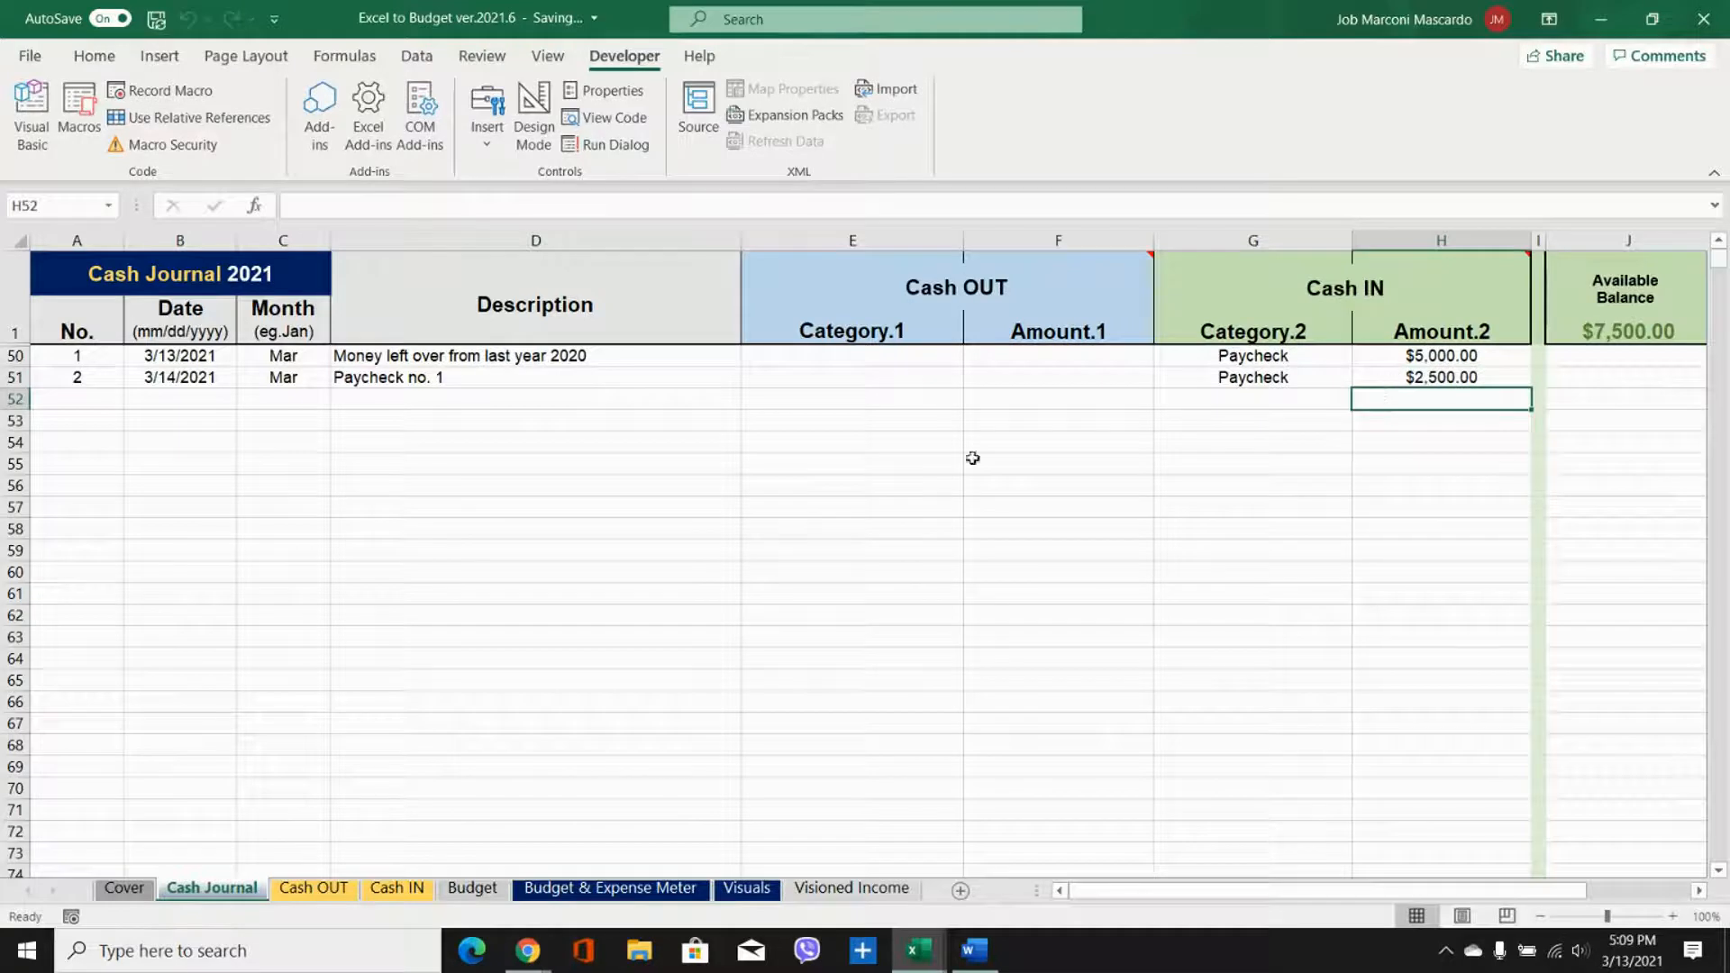
Step: Start entry number 3 in row 52 with the date 3/14/2021 and fill the month formula down to C52
{"action": "double_click", "coordinate": [96, 399]}
{"action": "type", "text": "3"}
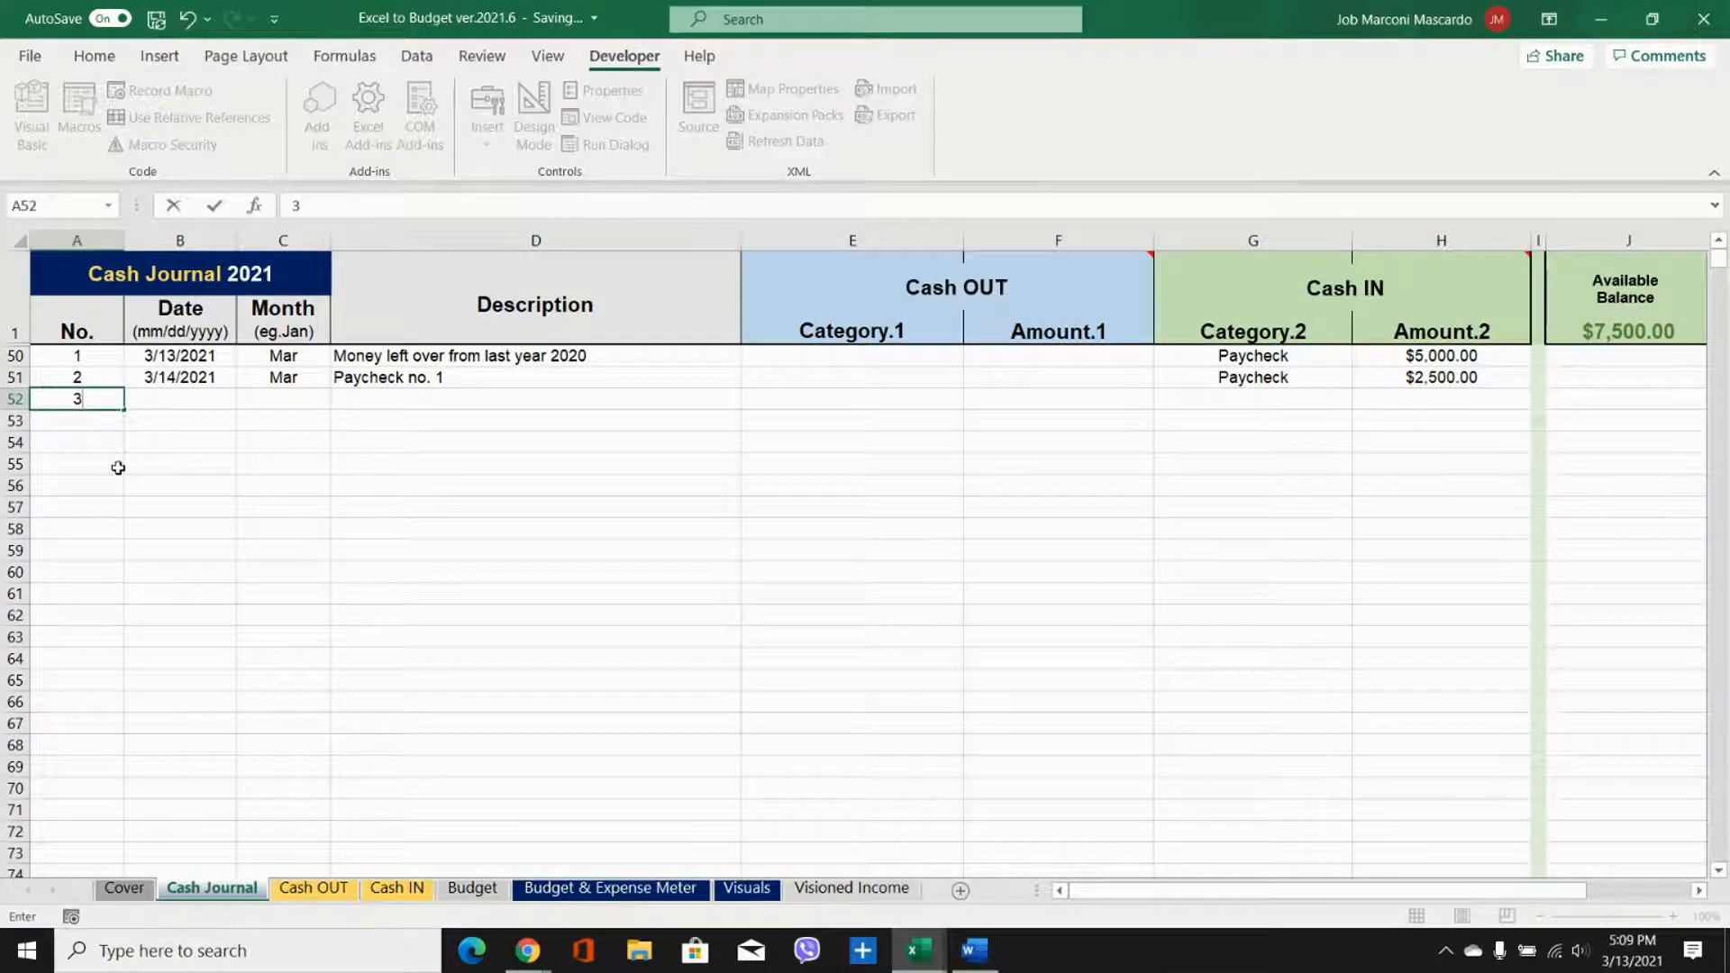
{"action": "left_click", "coordinate": [158, 402]}
{"action": "type", "text": "3/14/2021"}
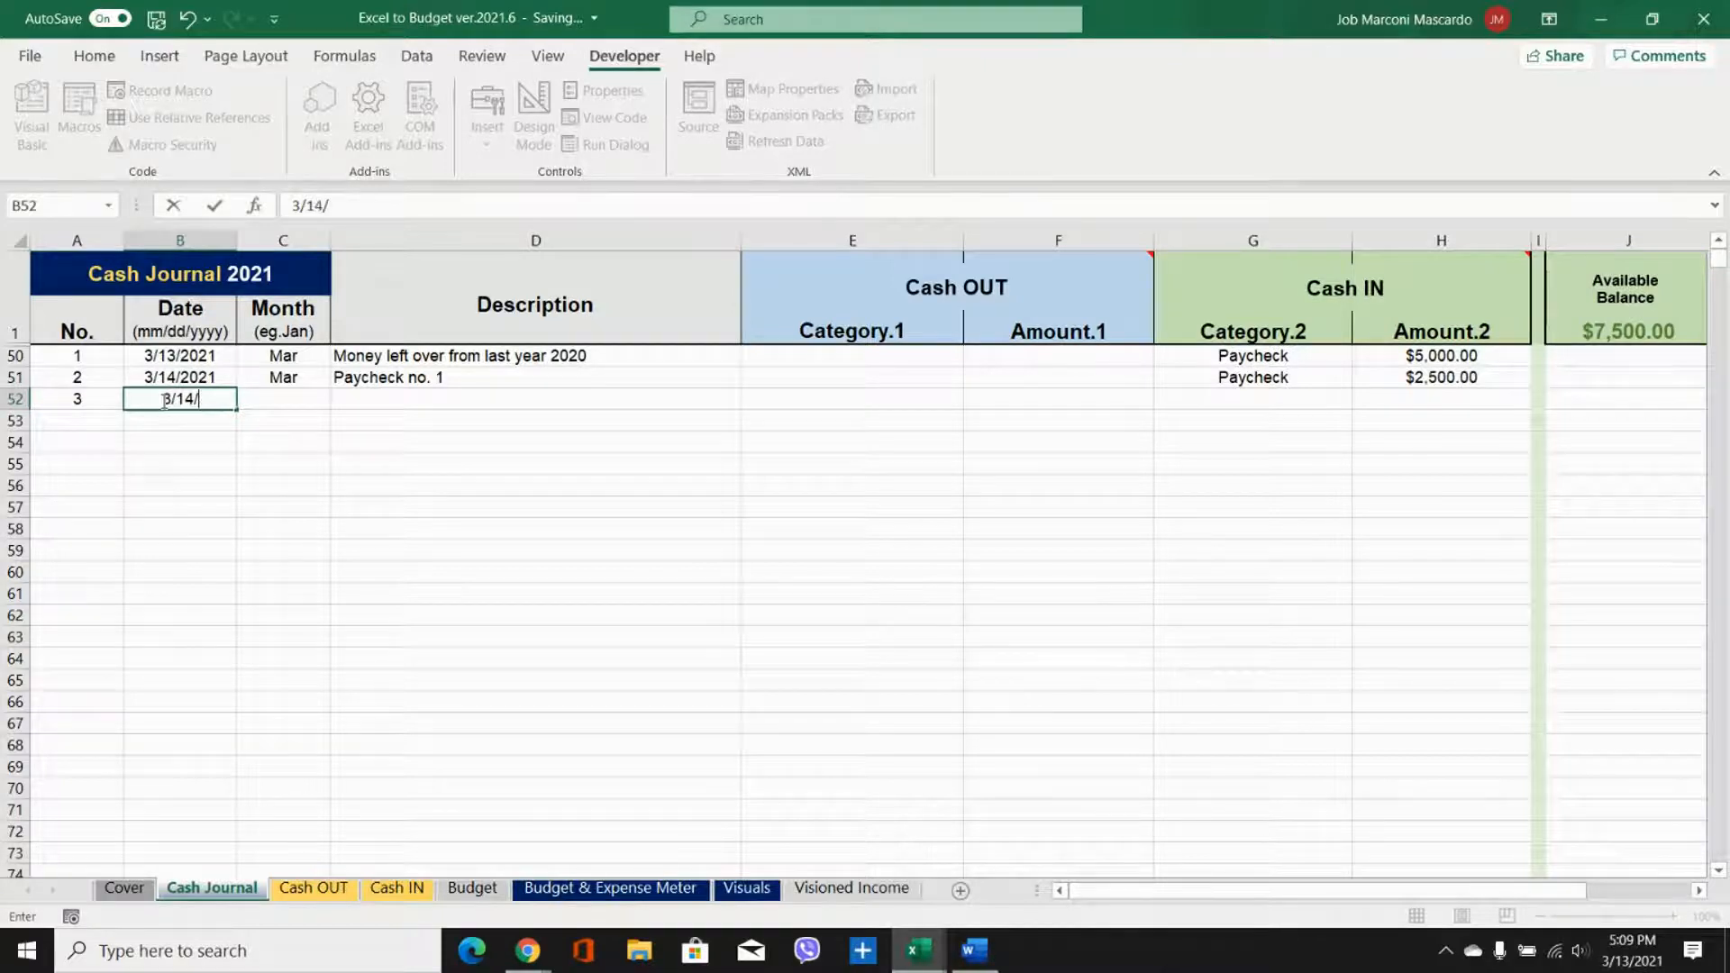
{"action": "key", "text": "Tab"}
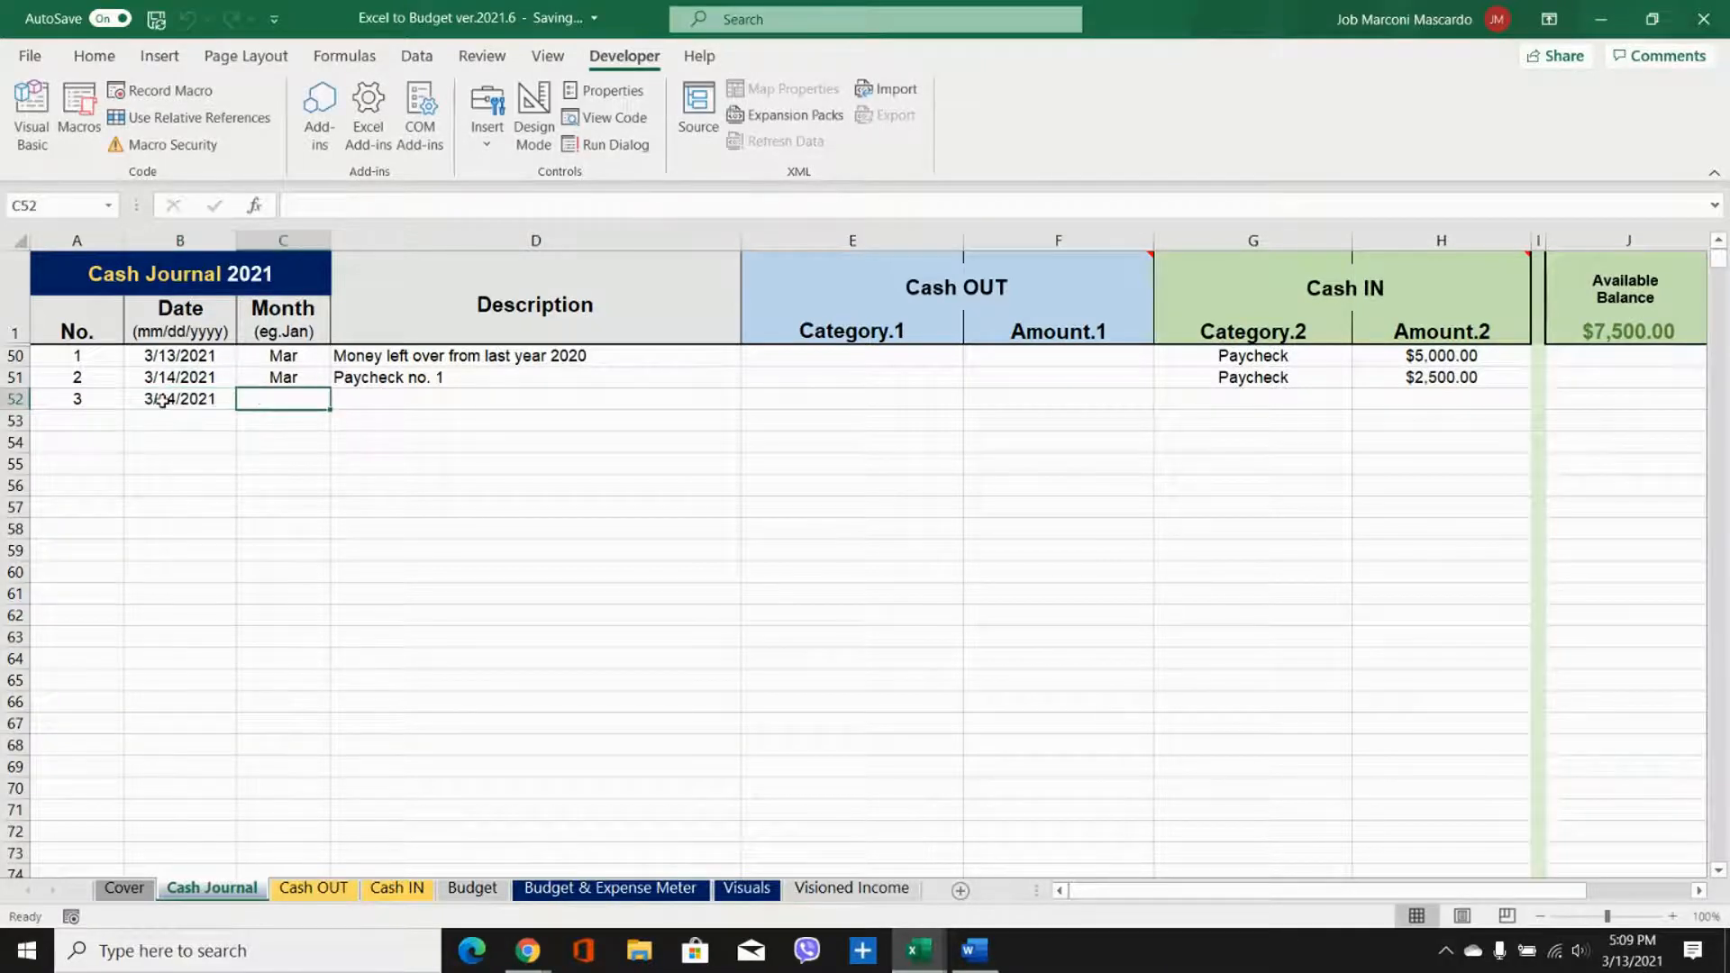
{"action": "left_click_drag", "start_coordinate": [270, 356], "coordinate": [330, 410]}
Step: Enter the description "Rent: Universal Realty" for the third journal entry in row 52
{"action": "left_click", "coordinate": [356, 393]}
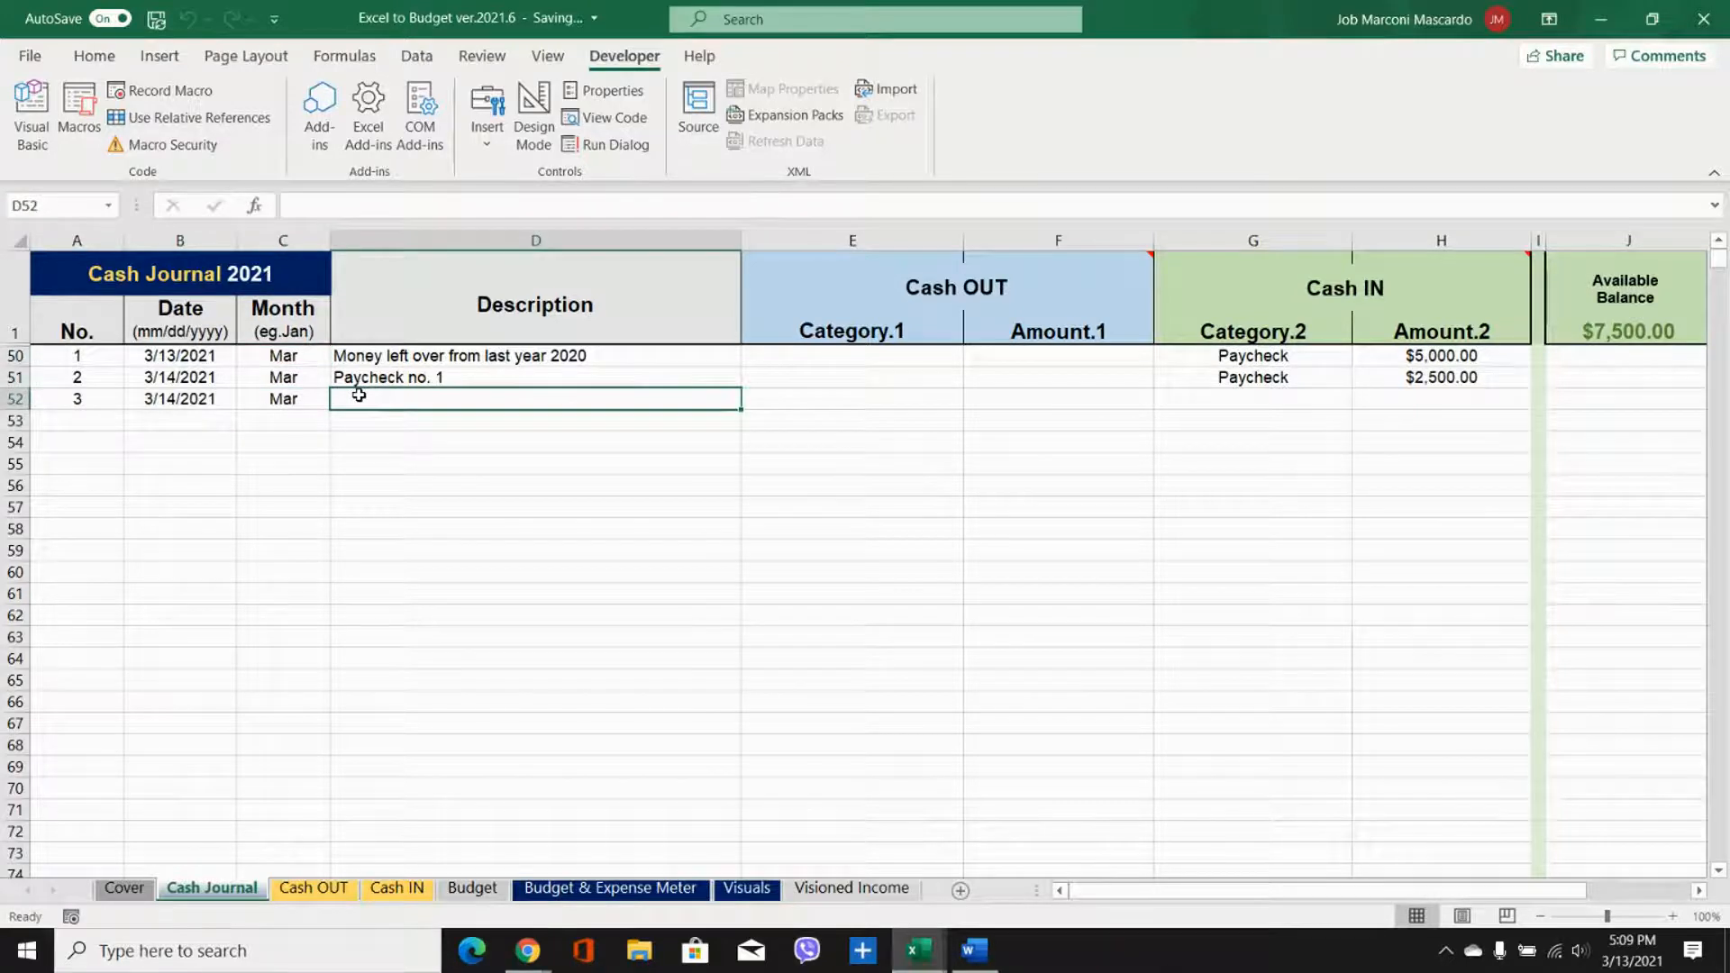
{"action": "type", "text": "Rent: "}
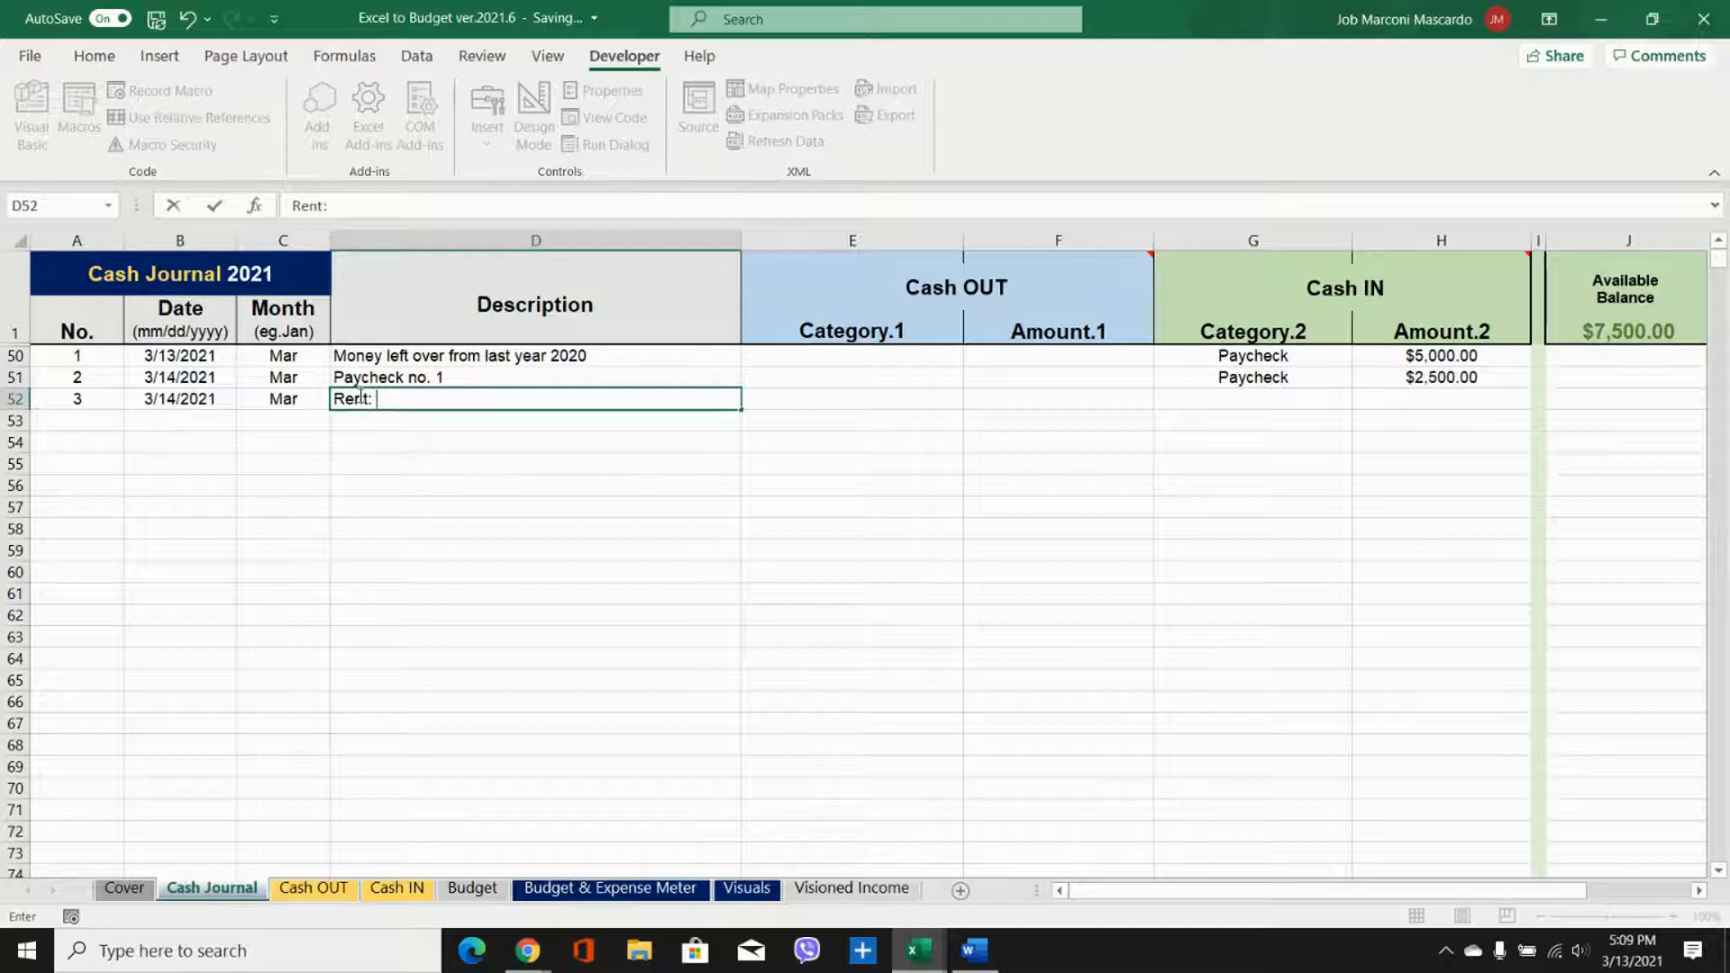
{"action": "type", "text": "Universal Realty"}
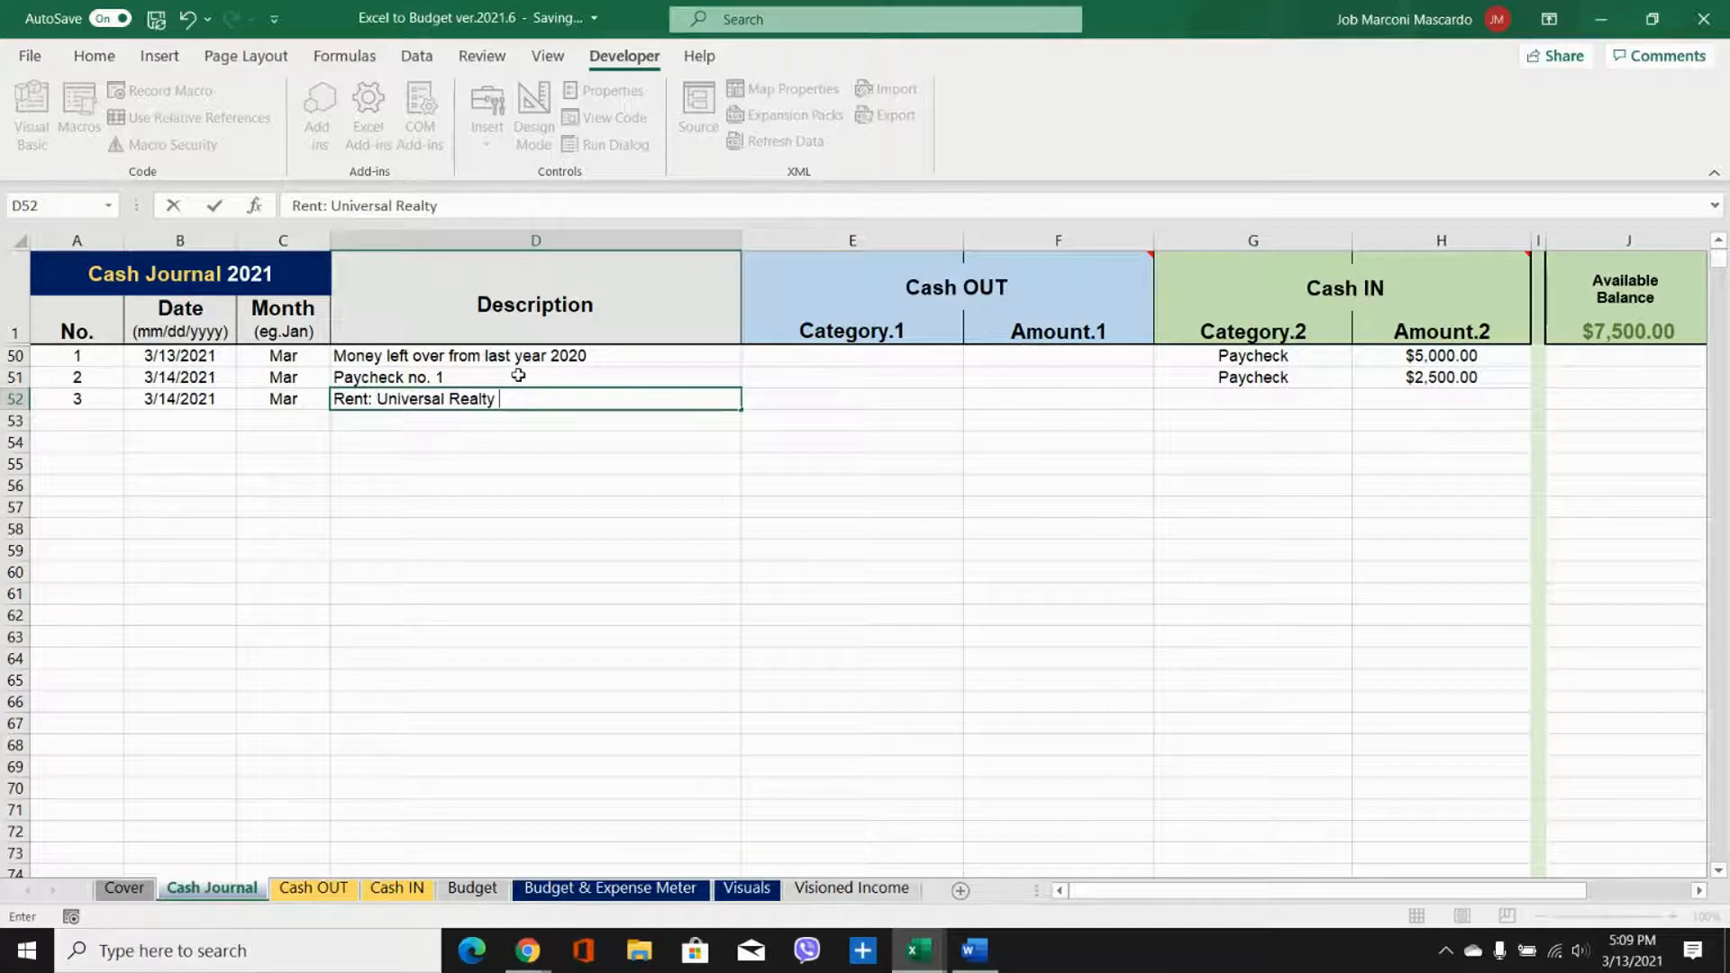
Step: Record the third entry as Cash OUT with the category Rent/Mortgage and an amount of 700
{"action": "left_click_drag", "start_coordinate": [905, 239], "coordinate": [1057, 239]}
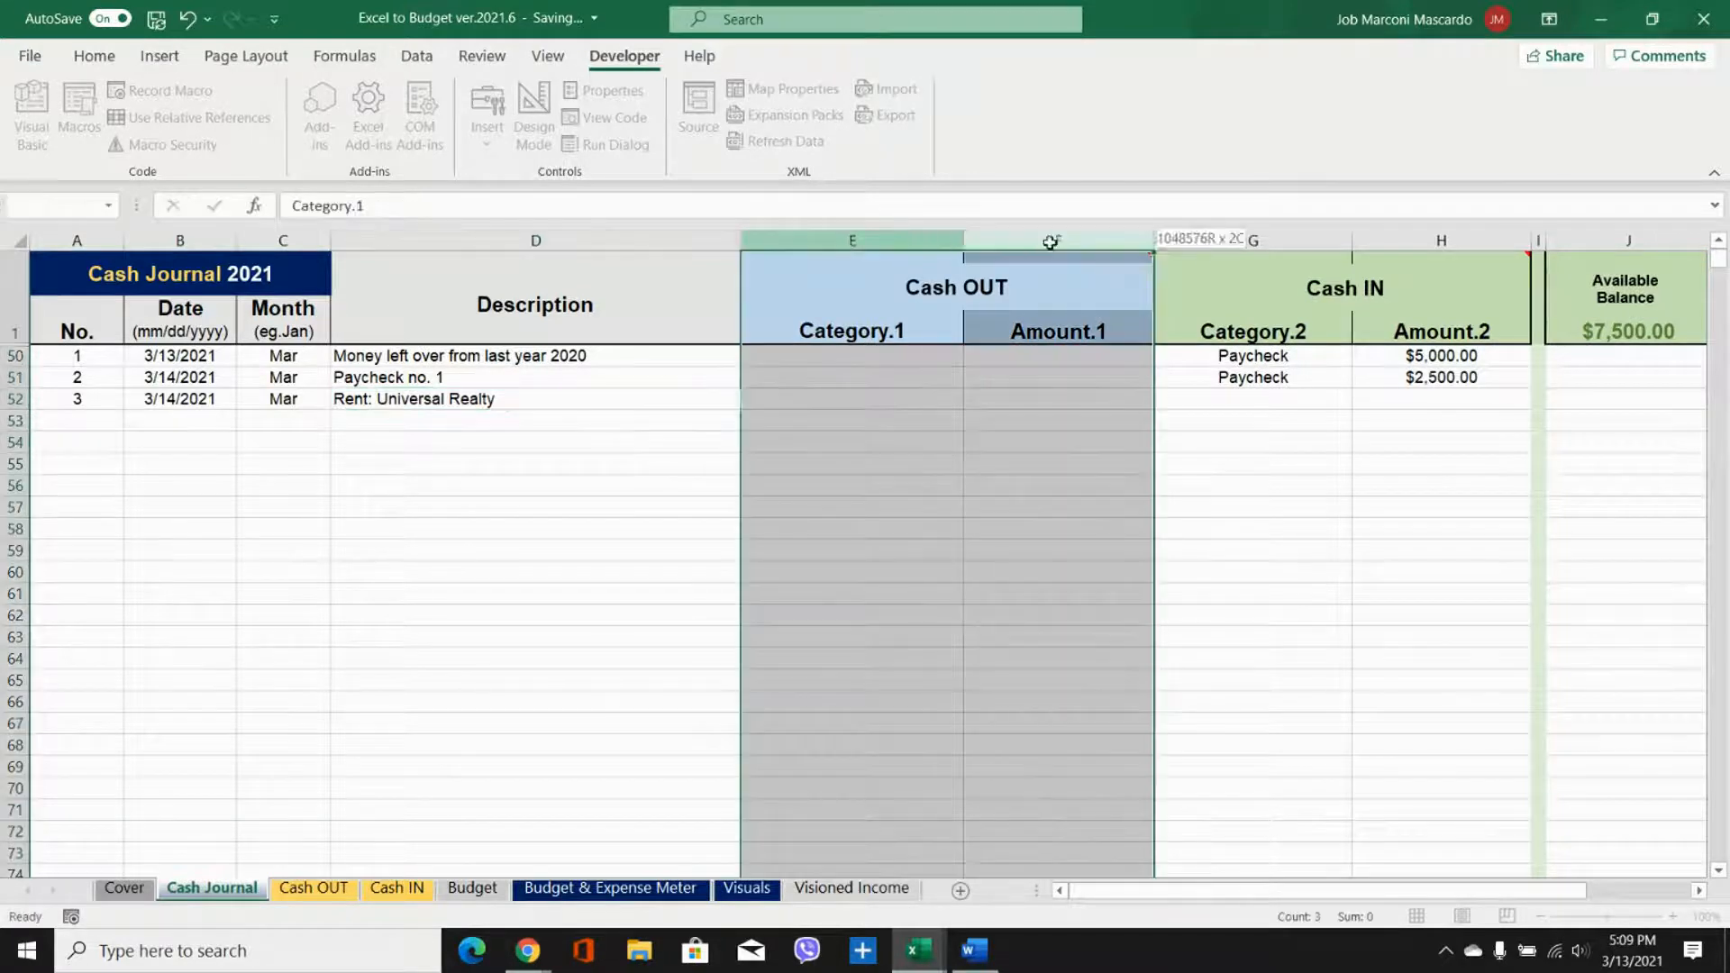
{"action": "left_click", "coordinate": [848, 402]}
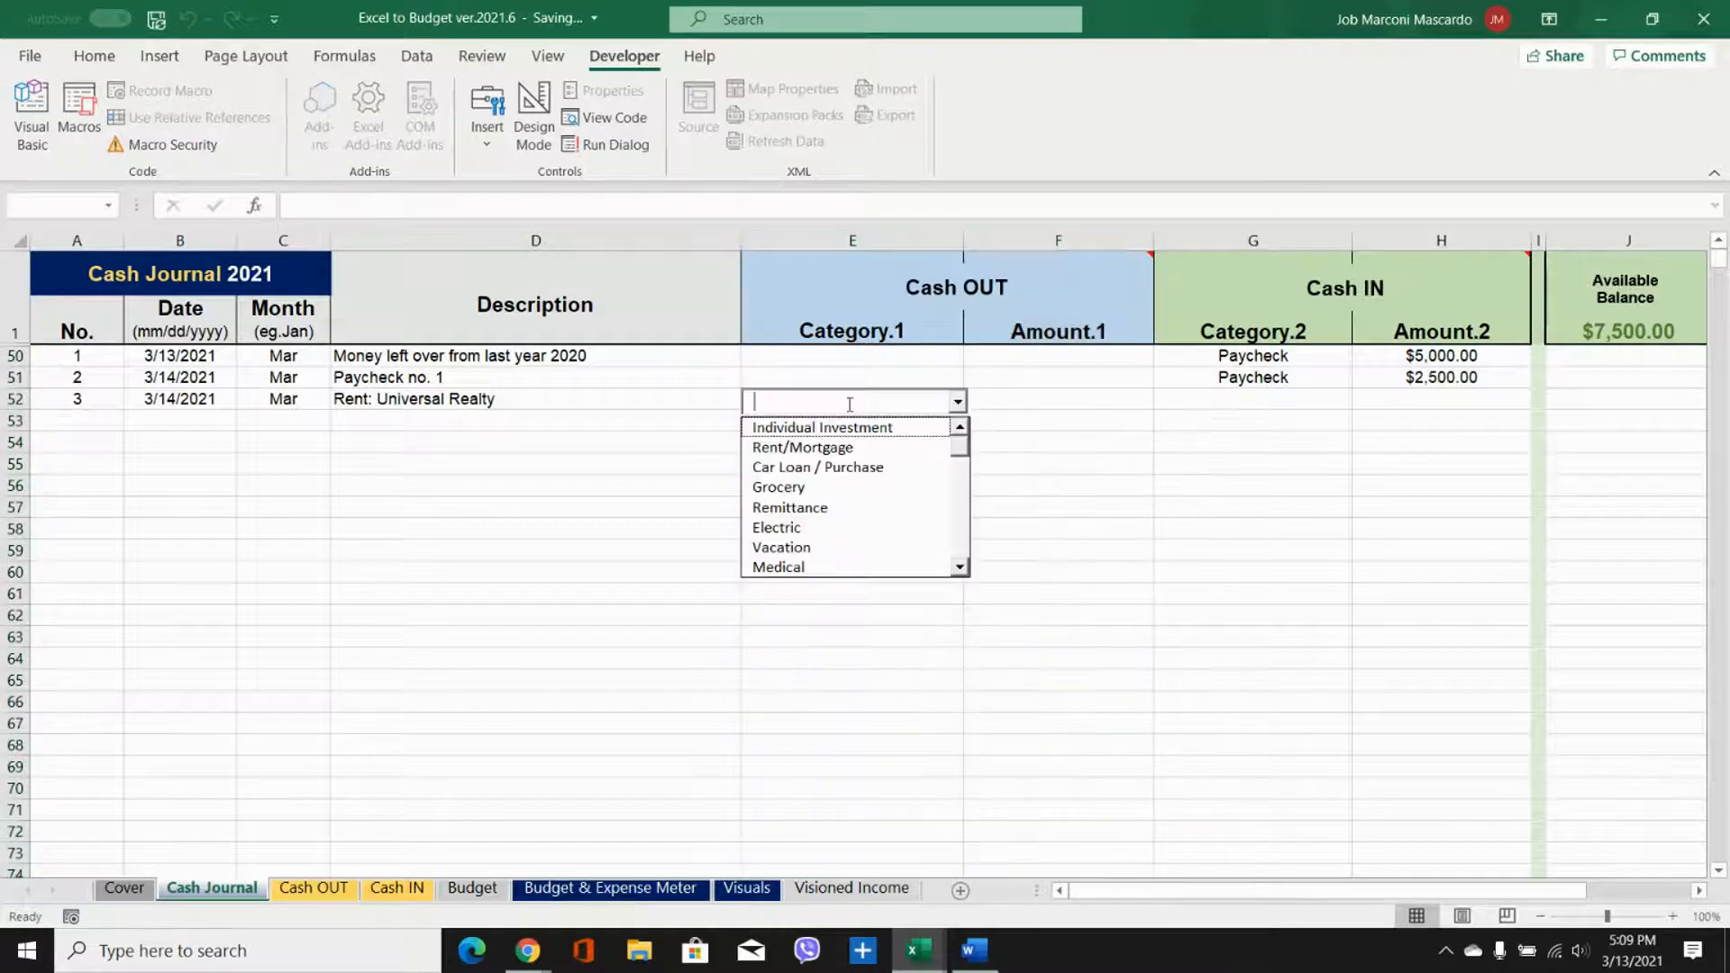
{"action": "left_click", "coordinate": [935, 448]}
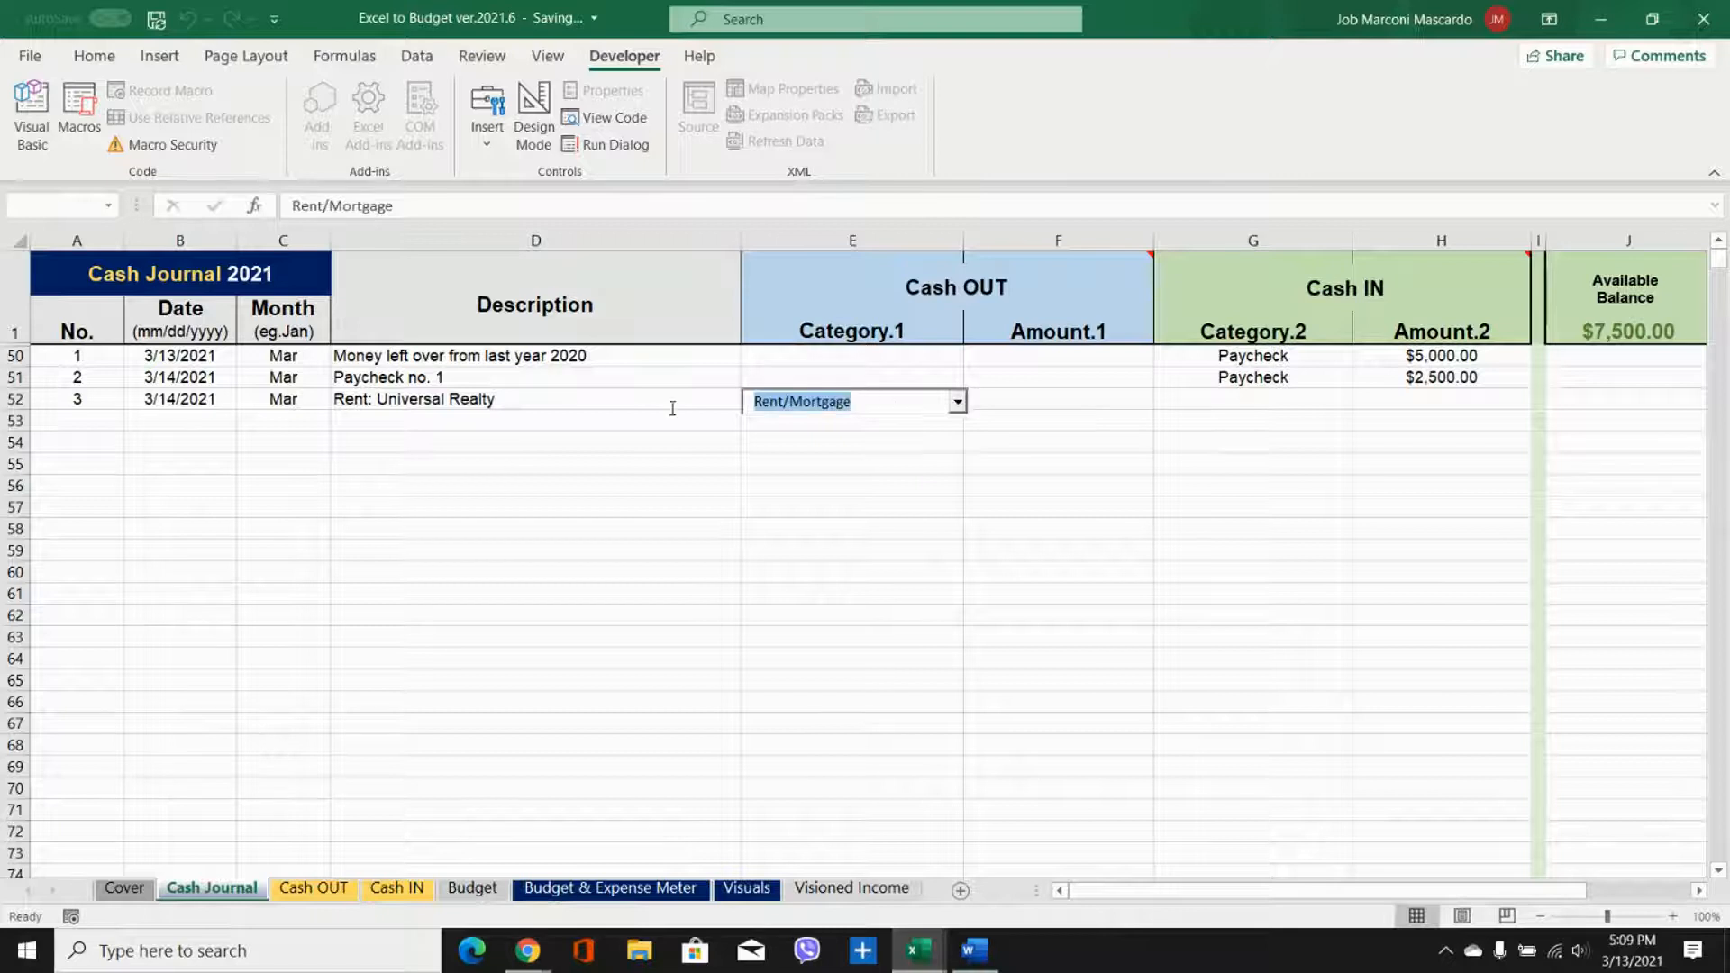
{"action": "key", "text": "BackSpace"}
{"action": "type", "text": "Re"}
{"action": "key", "text": "Return"}
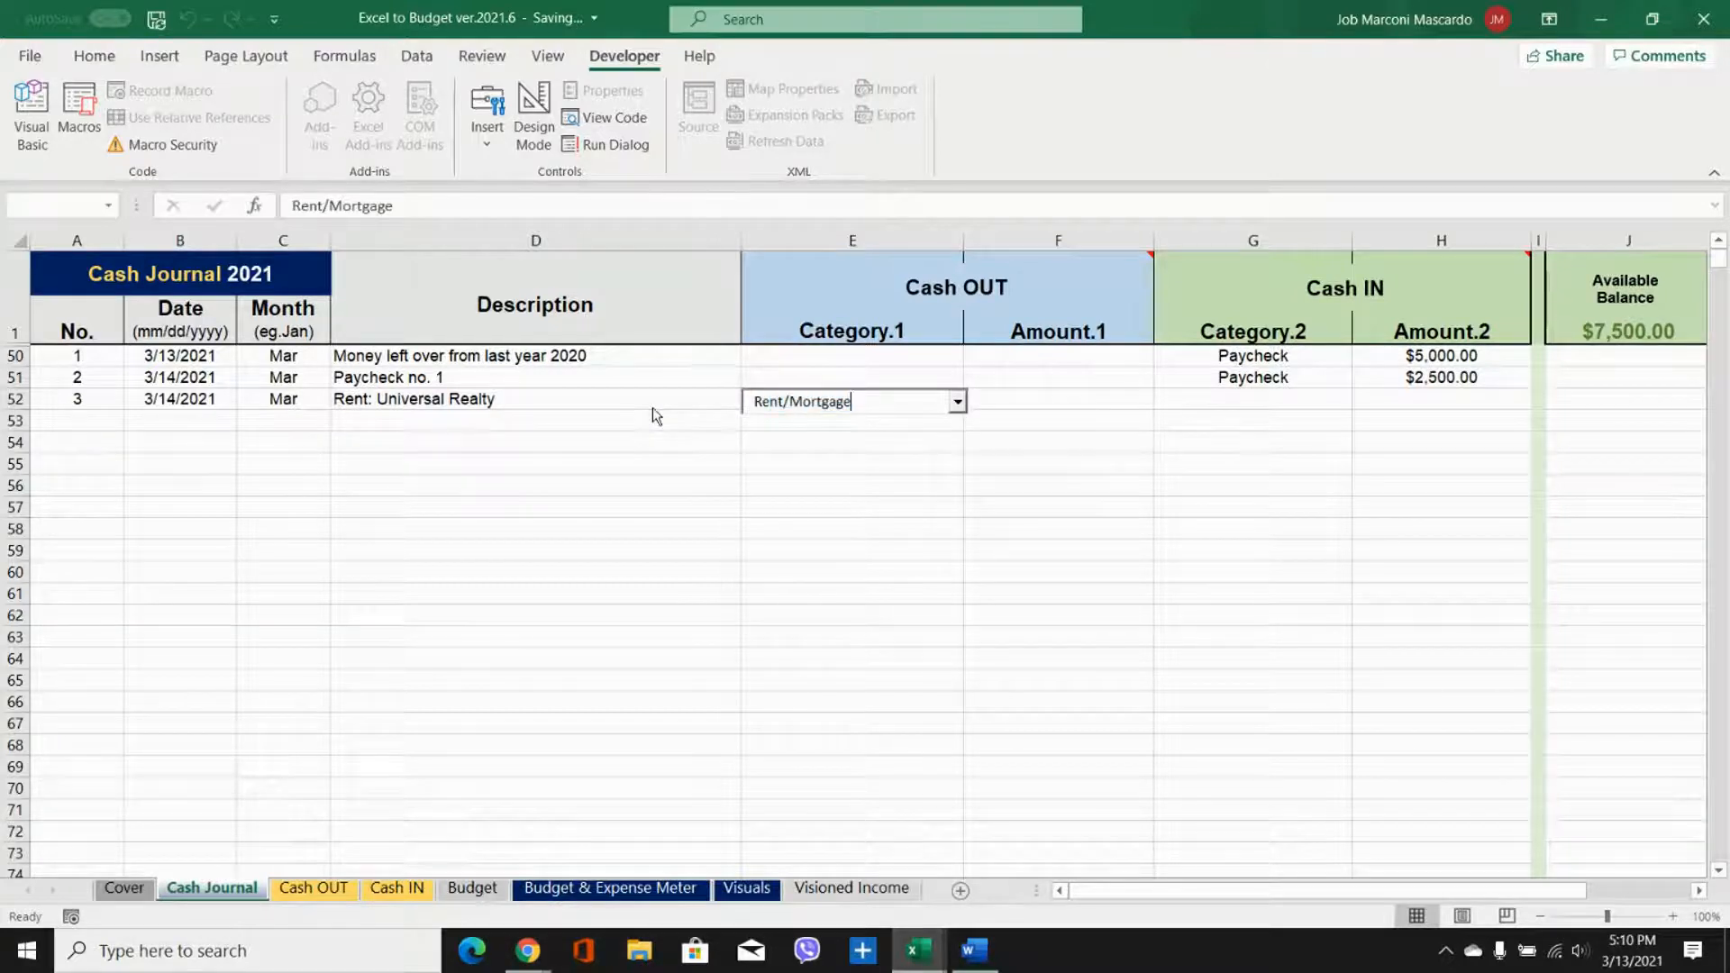
{"action": "left_click", "coordinate": [1018, 394]}
{"action": "type", "text": "700"}
{"action": "key", "text": "Return"}
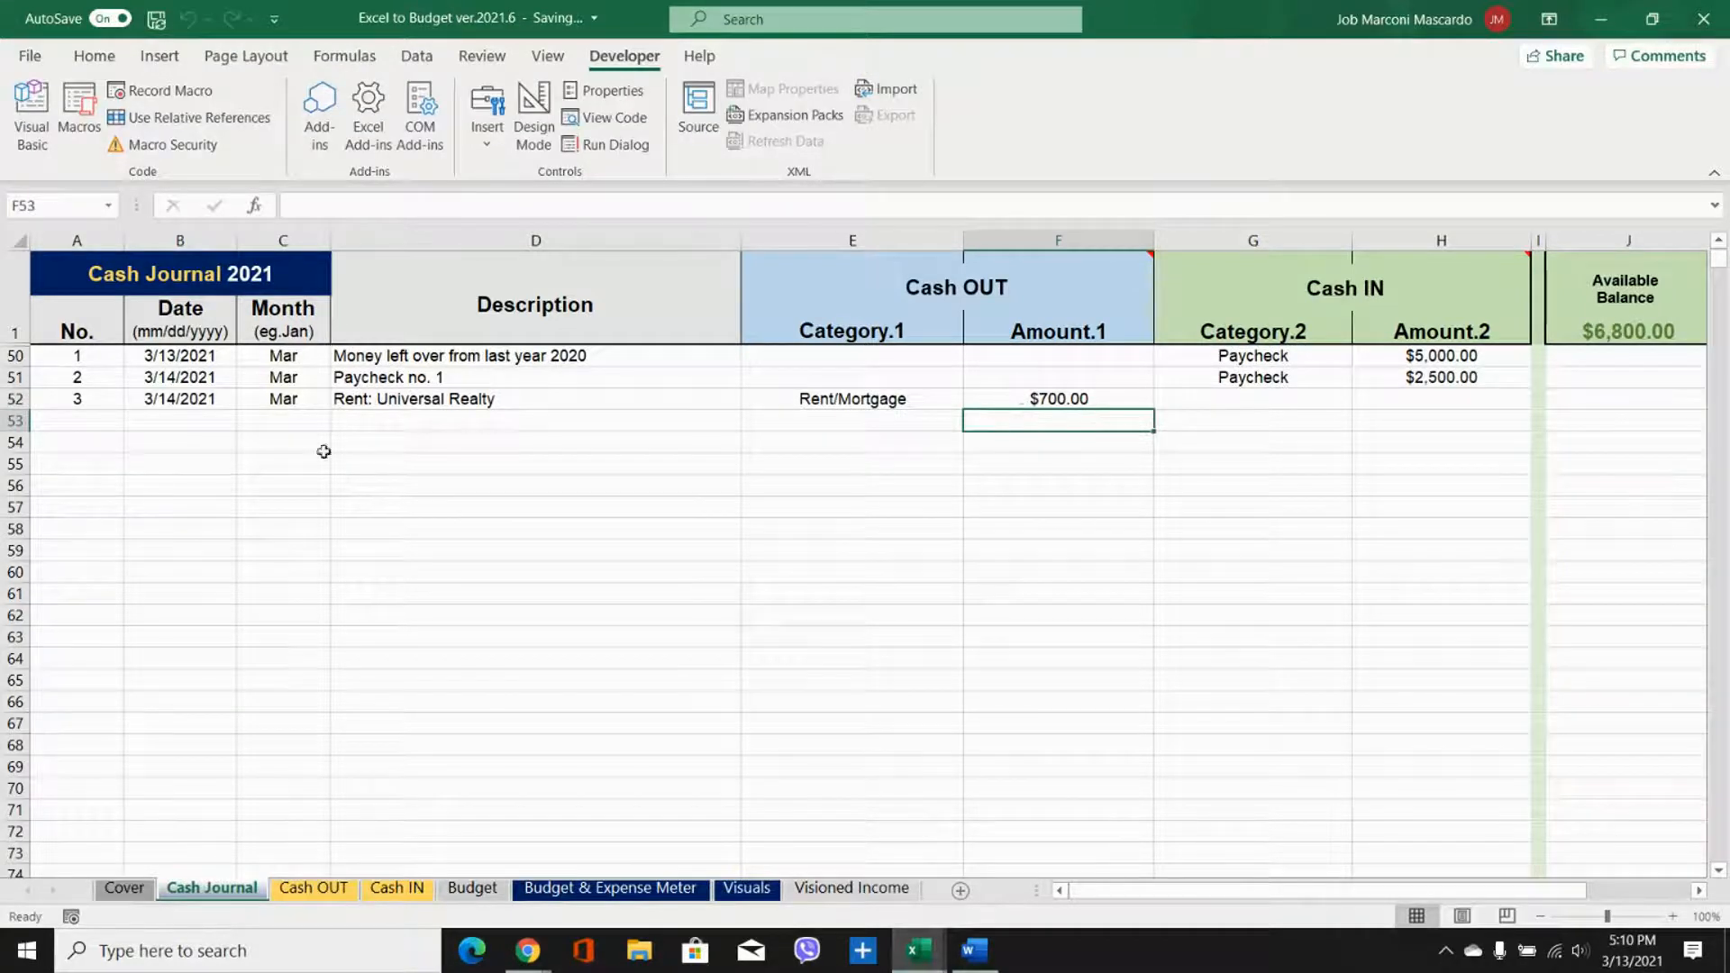
Step: Start the next Cash Journal entry in row 53 with number 4 and the date 3/15/2021
{"action": "left_click", "coordinate": [79, 422]}
{"action": "type", "text": "4"}
{"action": "left_click", "coordinate": [169, 421]}
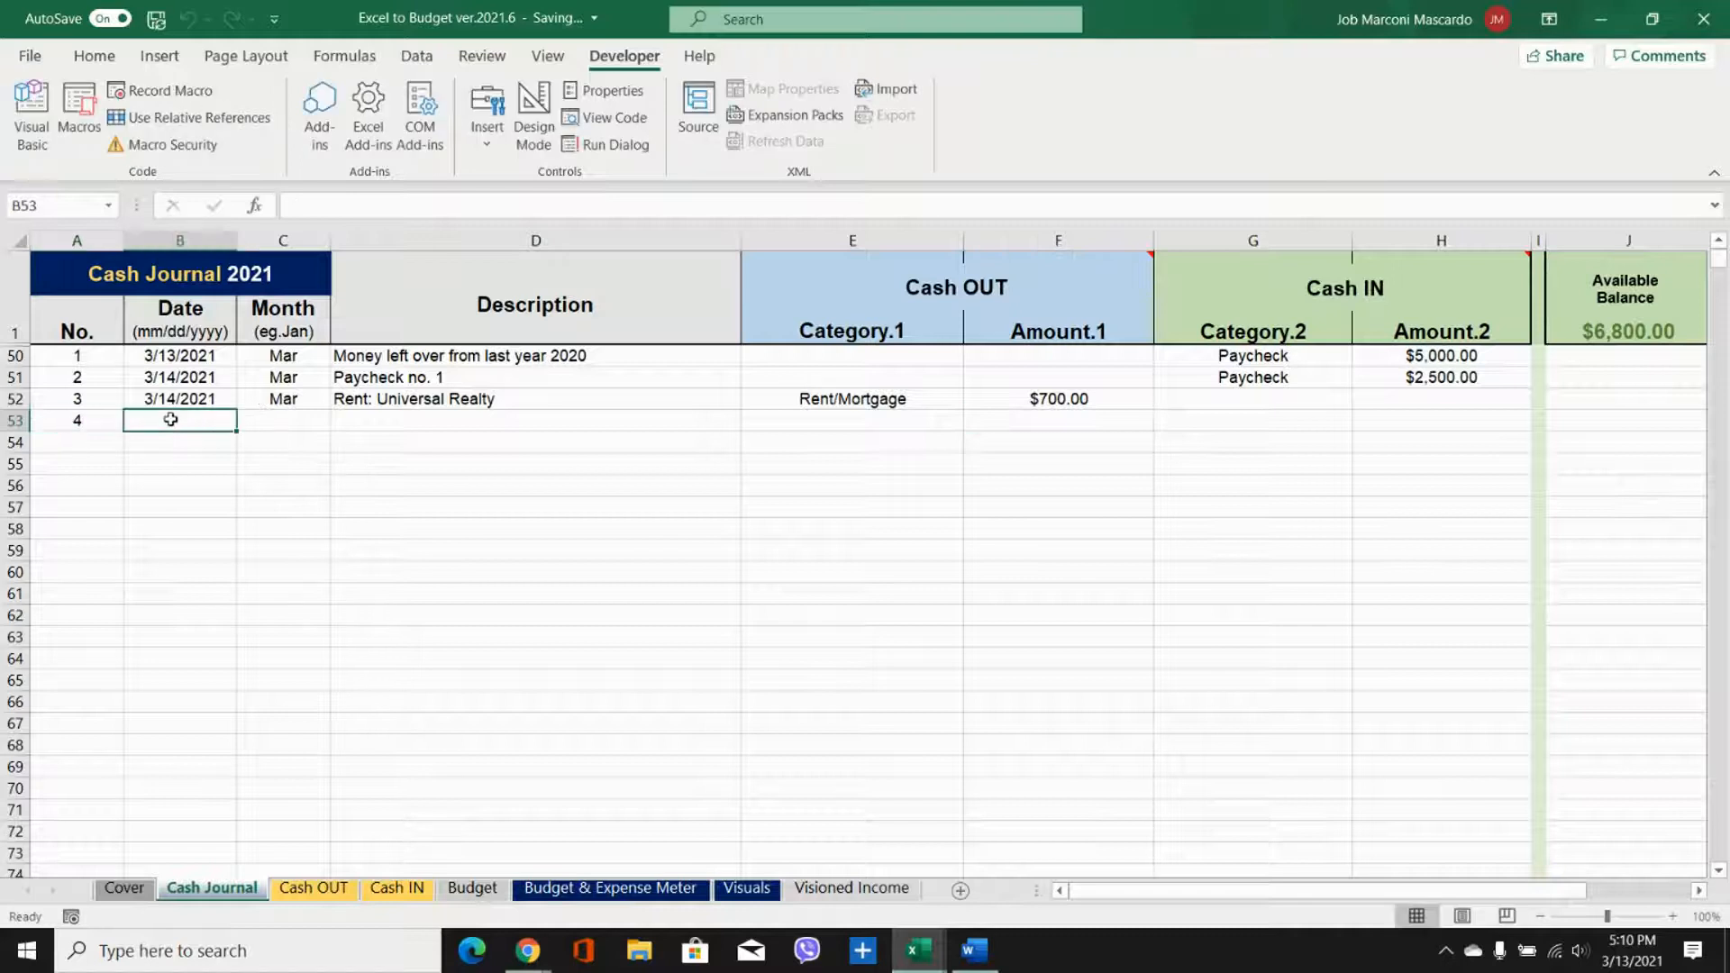
{"action": "type", "text": "3/15/2021"}
{"action": "key", "text": "Tab"}
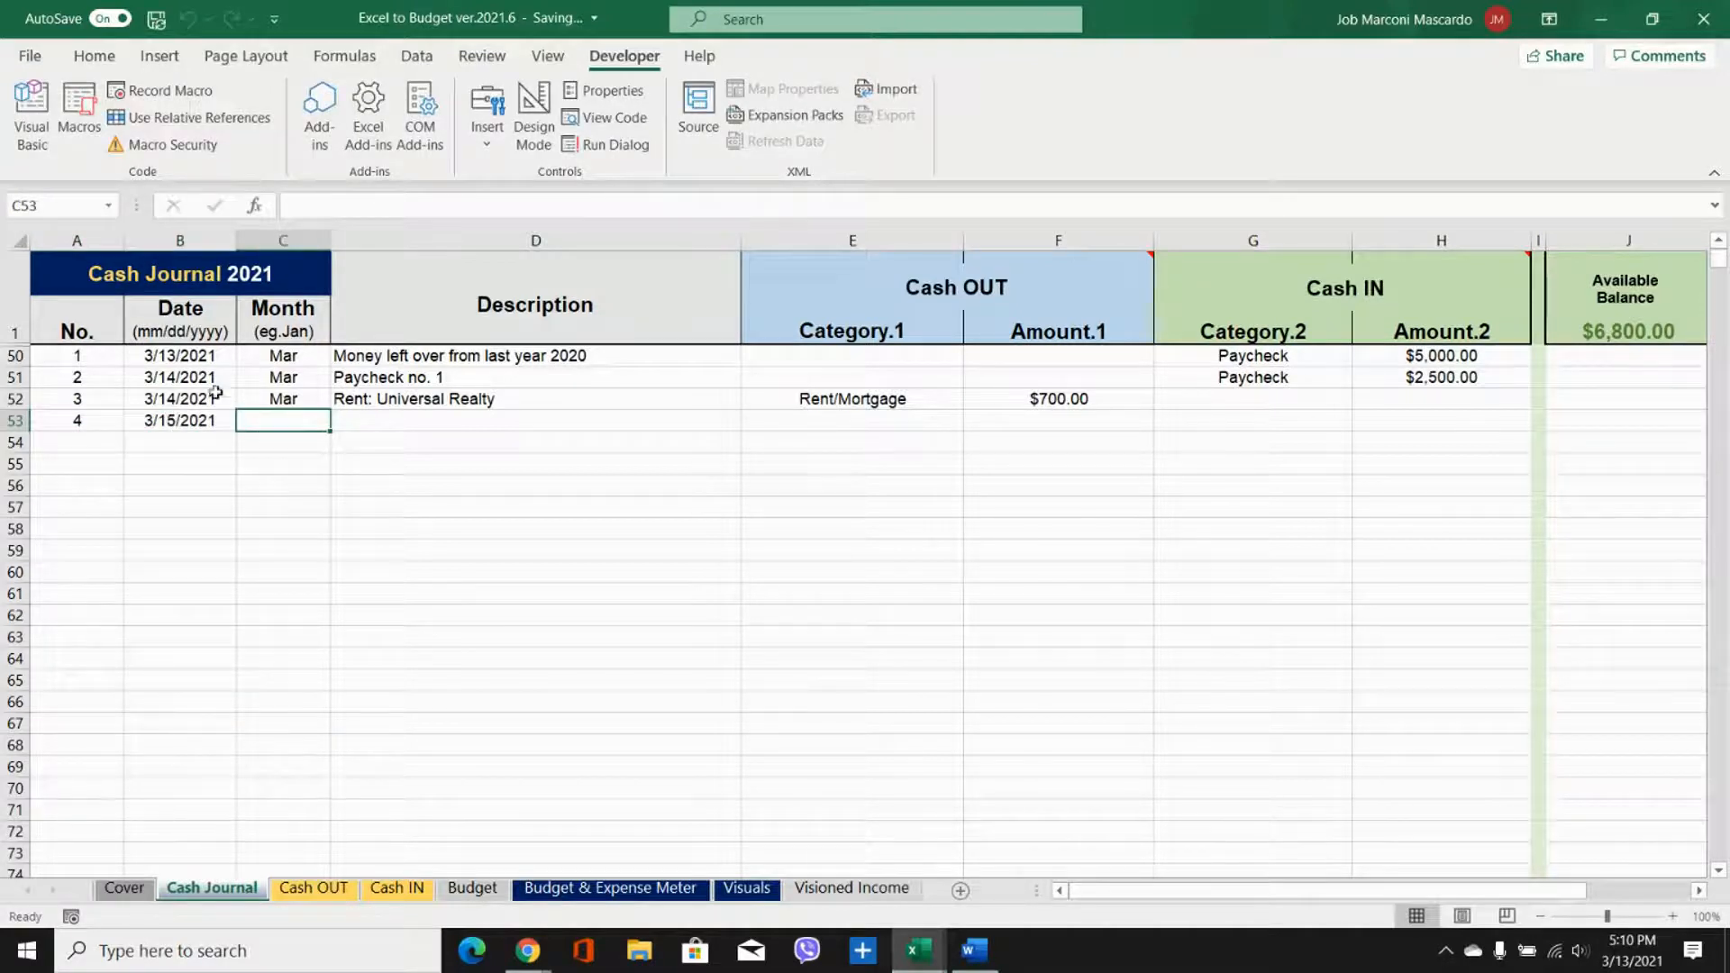
Step: Fill the month formula down to C53 and enter the description "Grocery such as food" for the fourth journal entry
{"action": "left_click", "coordinate": [259, 399]}
{"action": "left_click_drag", "start_coordinate": [330, 410], "coordinate": [332, 425]}
{"action": "left_click", "coordinate": [353, 426]}
{"action": "type", "text": "Gr"}
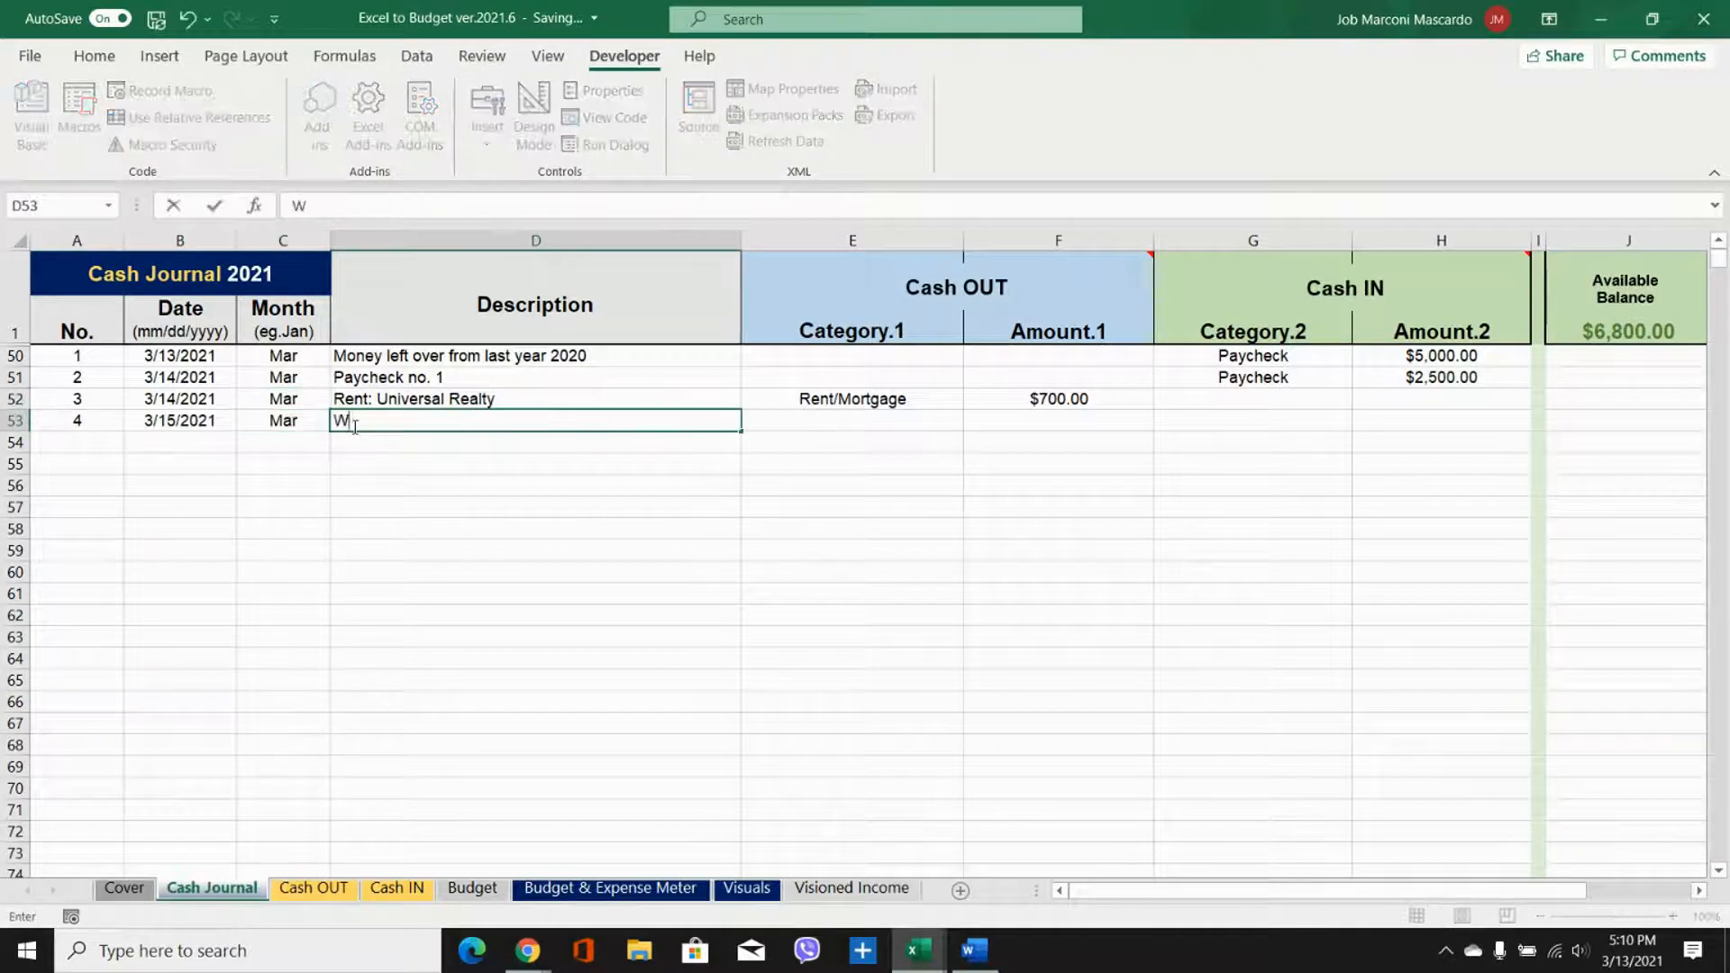
{"action": "type", "text": "ocery a"}
{"action": "type", "text": "dn oth"}
{"action": "key", "text": "BackSpace"}
{"action": "key", "text": "BackSpace"}
{"action": "key", "text": "BackSpace"}
{"action": "key", "text": "BackSpace"}
{"action": "key", "text": "BackSpace"}
{"action": "key", "text": "BackSpace"}
{"action": "key", "text": "BackSpace"}
{"action": "type", "text": "sch"}
{"action": "key", "text": "BackSpace"}
{"action": "key", "text": "BackSpace"}
{"action": "type", "text": "uch as food"}
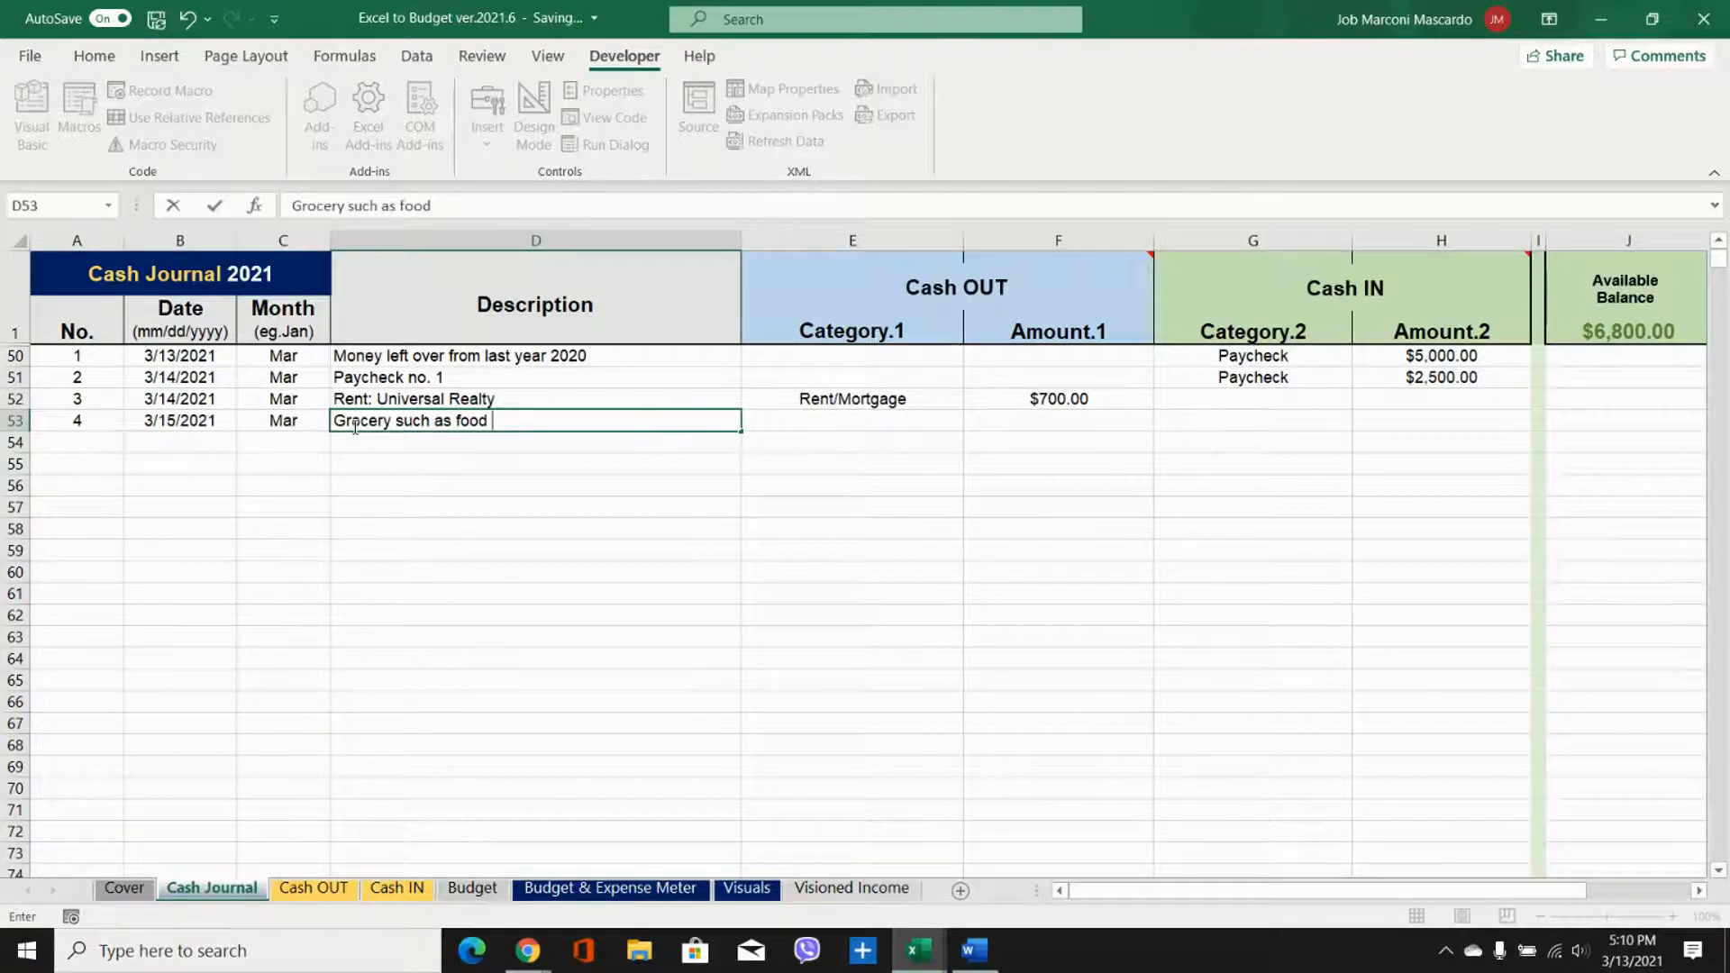
Step: Record the fourth entry as Cash OUT with the category Grocery and an amount of 120
{"action": "left_click", "coordinate": [910, 429]}
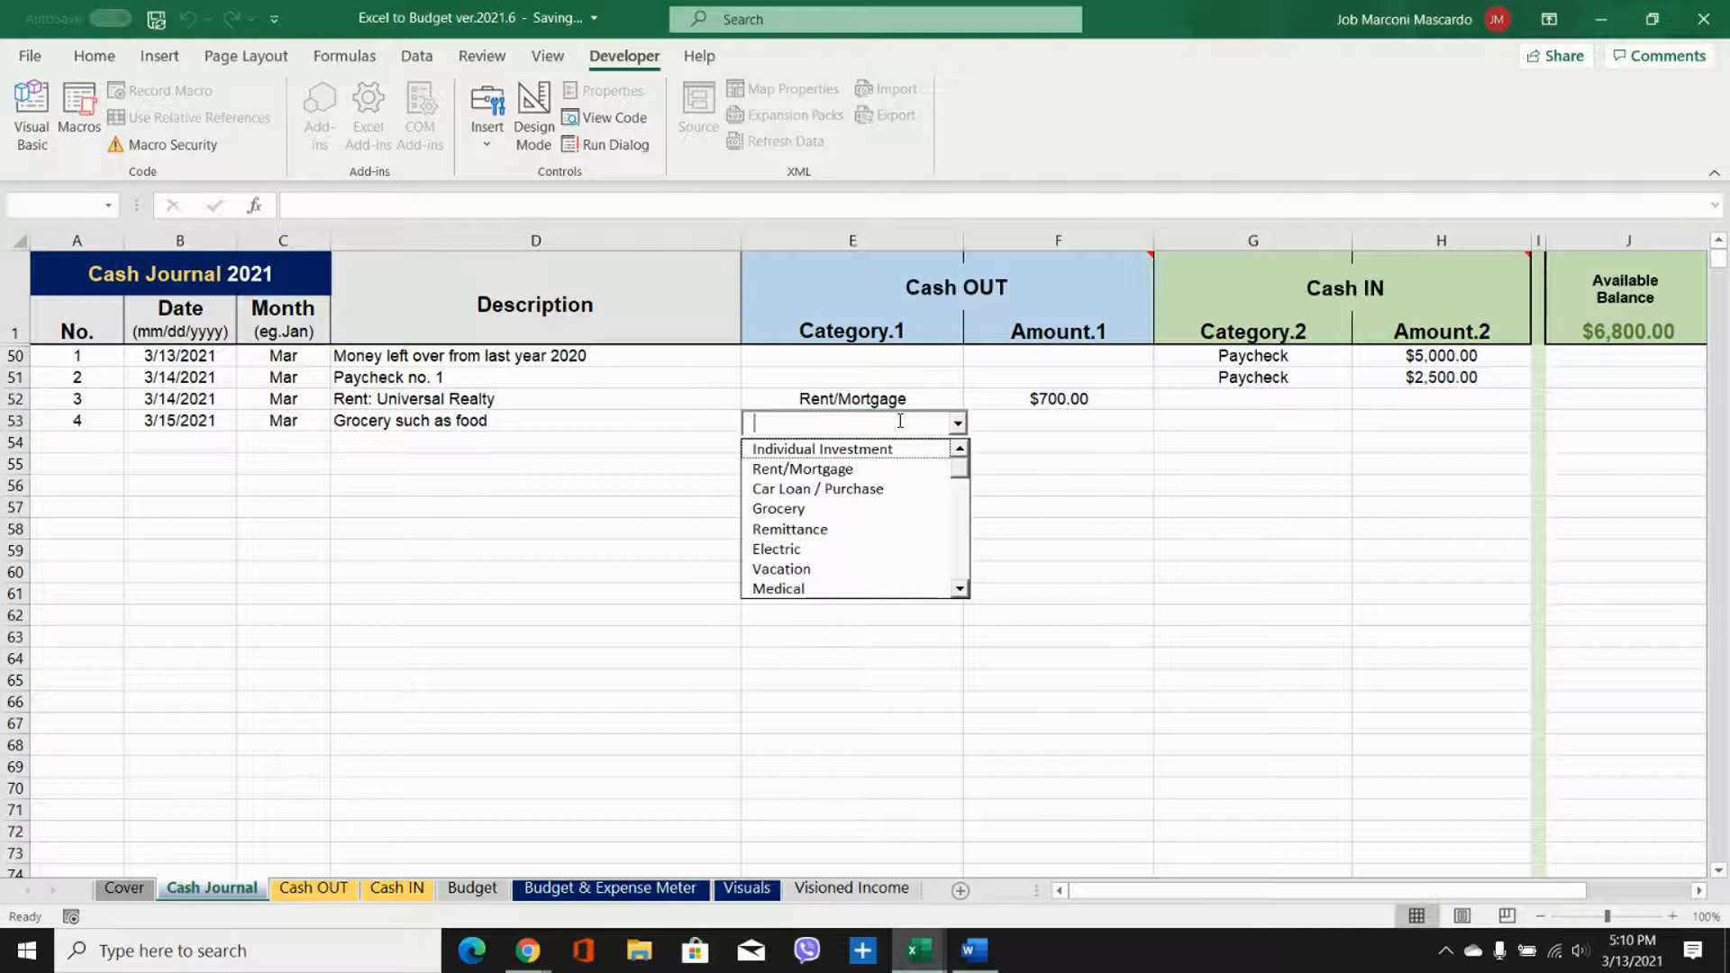
{"action": "type", "text": "Grocery"}
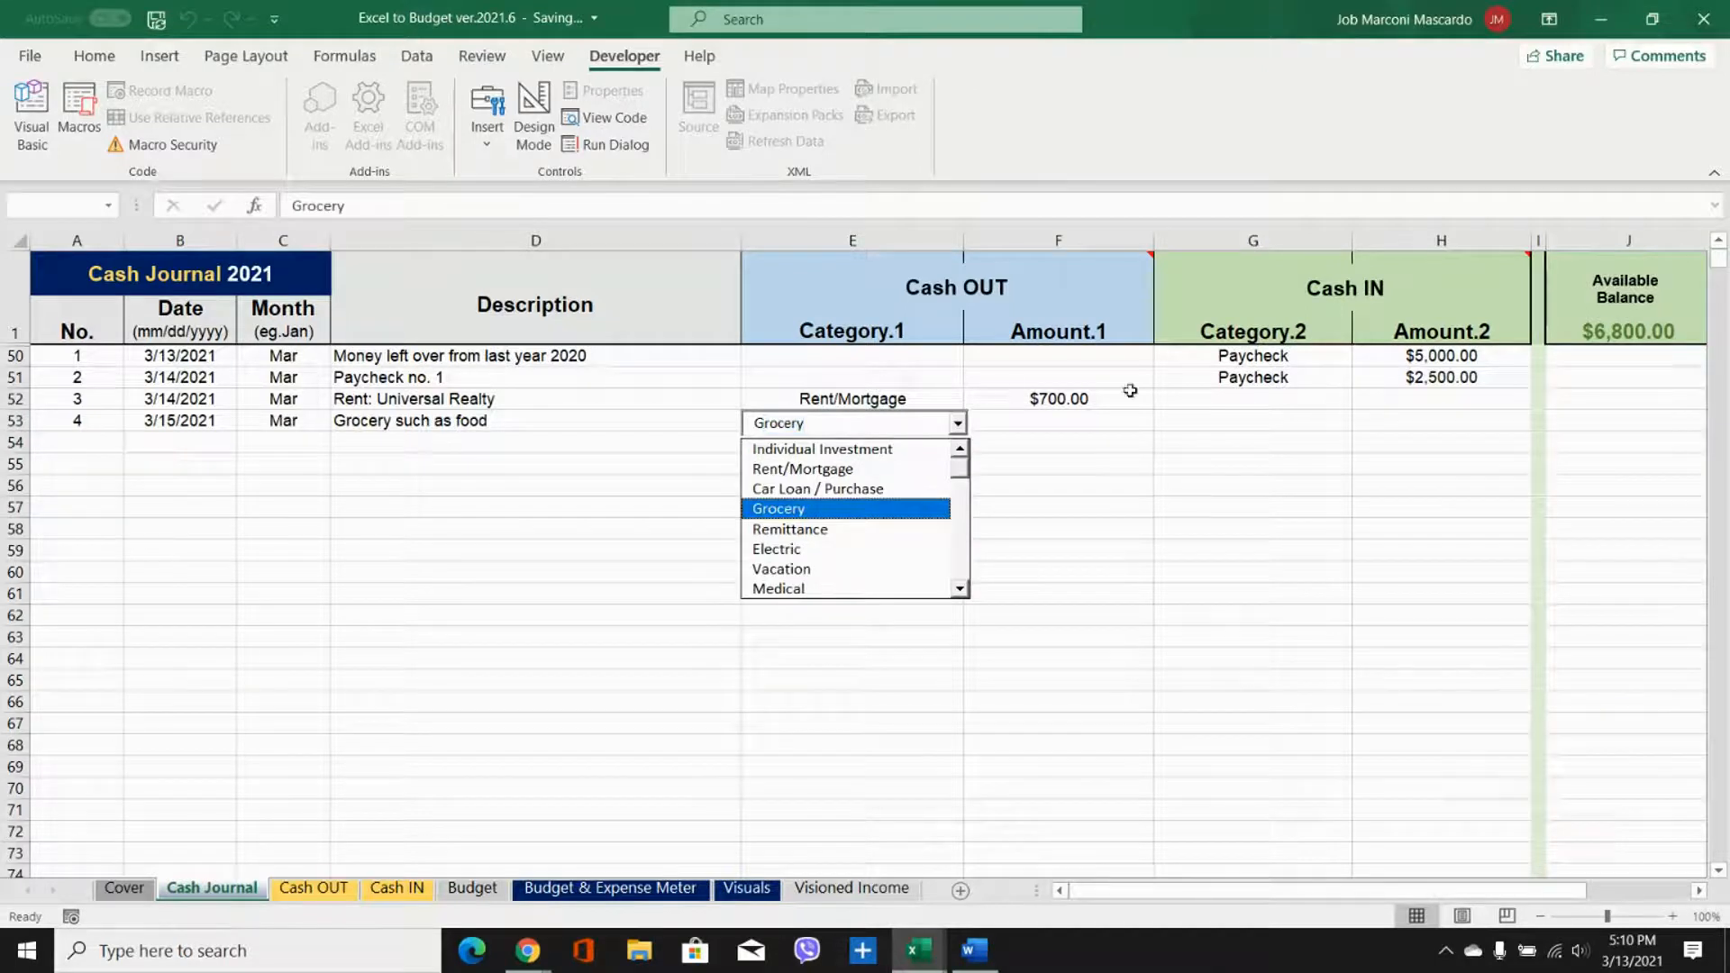
{"action": "left_click", "coordinate": [1068, 413]}
{"action": "type", "text": "120"}
{"action": "key", "text": "Return"}
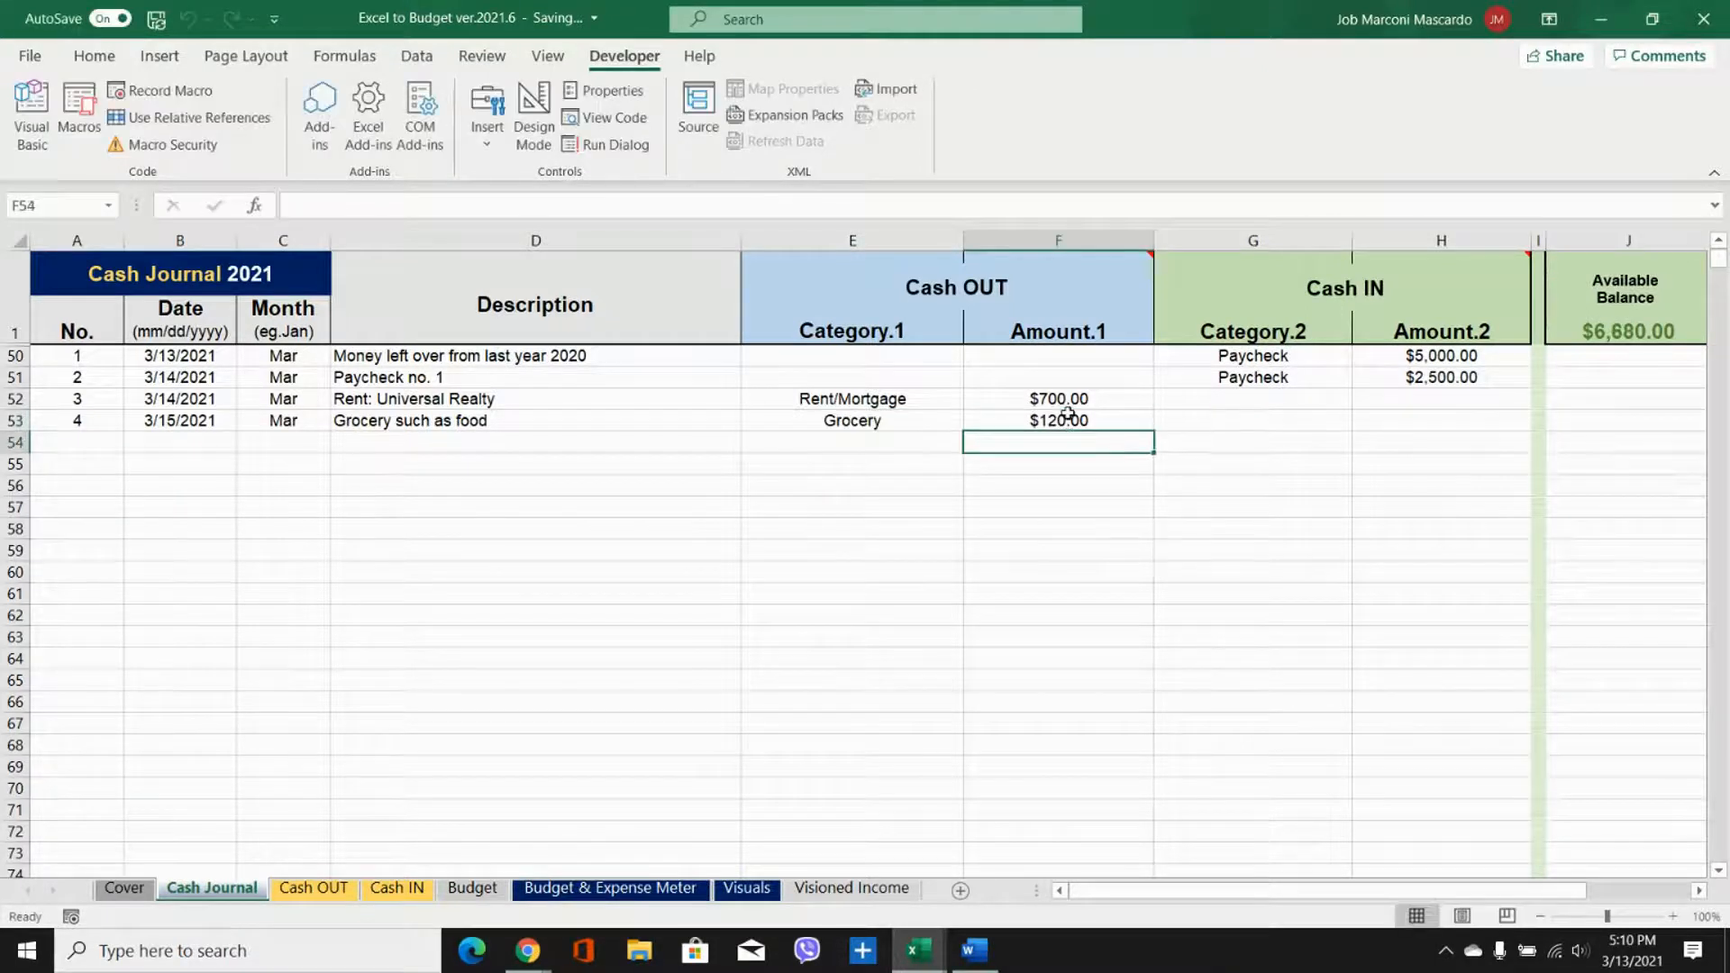
{"action": "left_click", "coordinate": [1245, 419]}
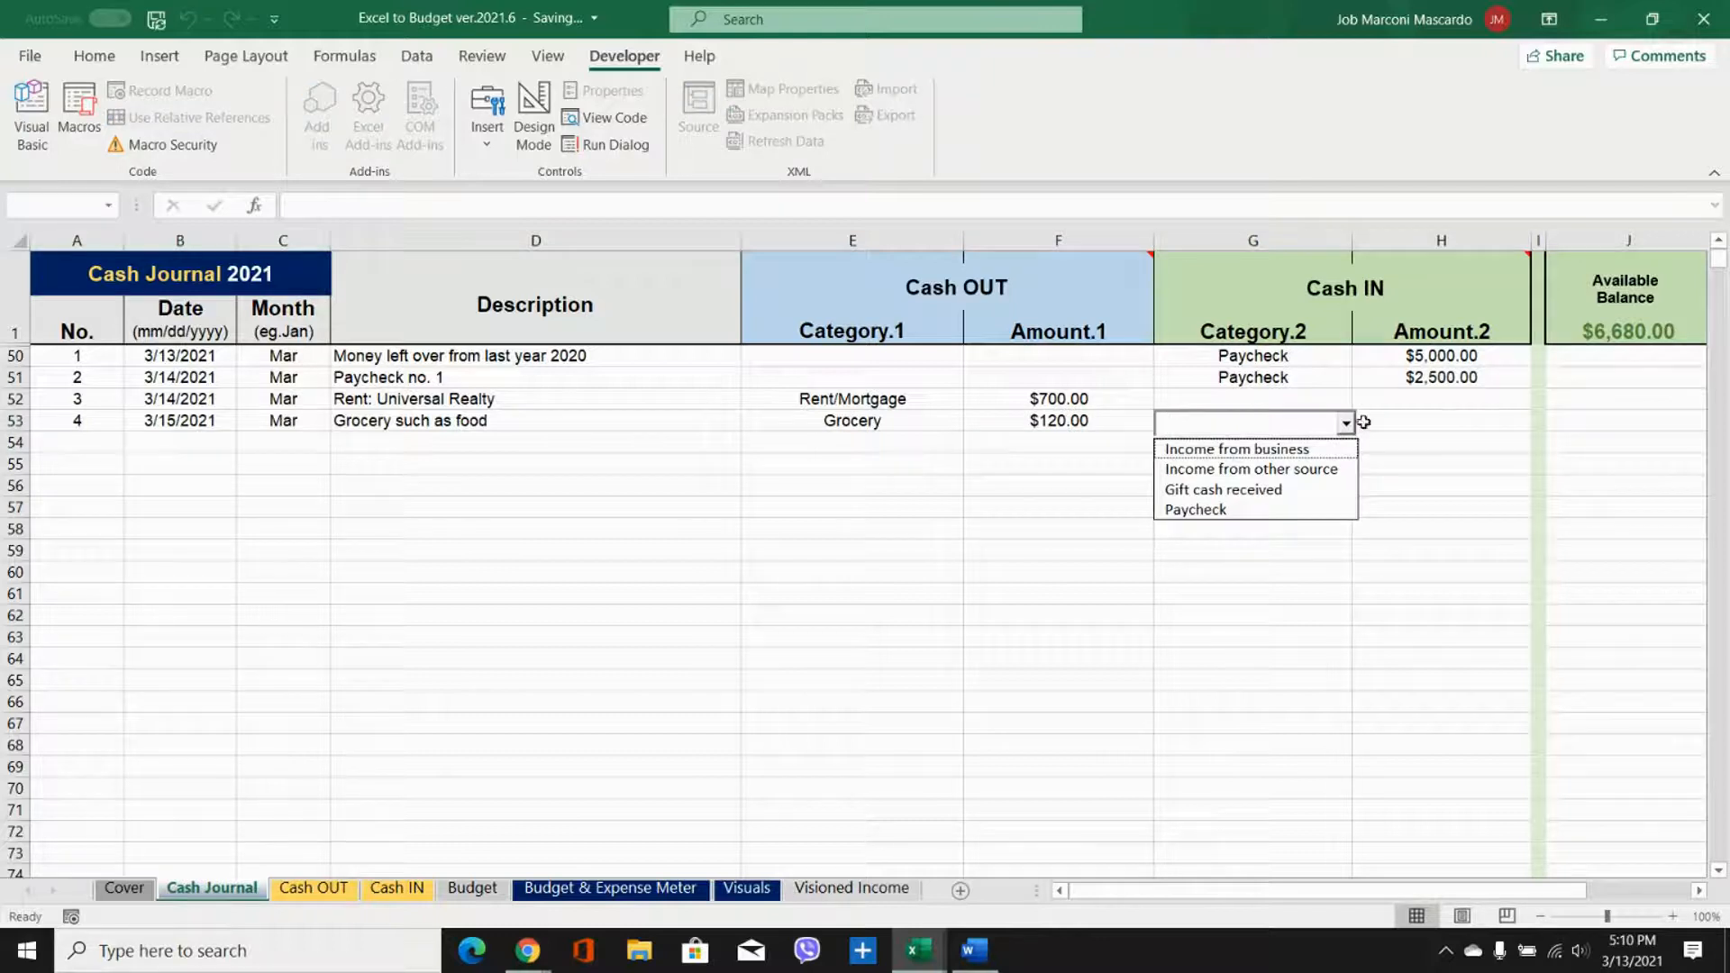
{"action": "left_click", "coordinate": [1662, 417]}
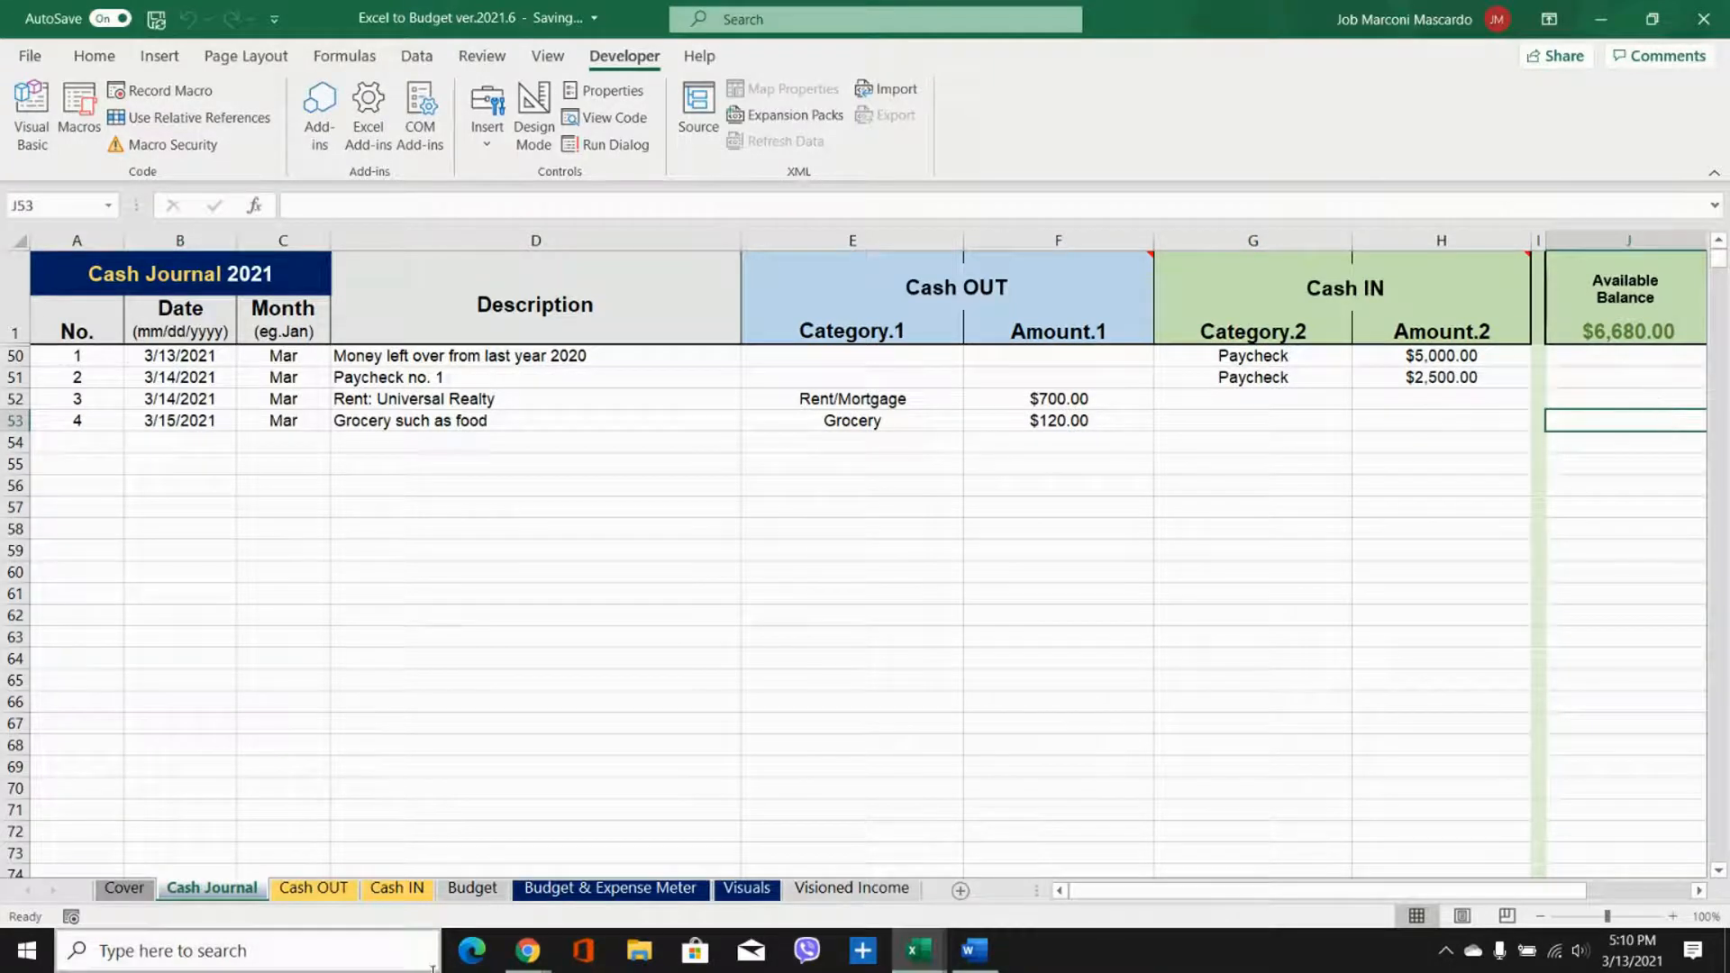
Step: Recalculate the Cash OUT and Cash IN monthly summaries from the journal entries
{"action": "left_click", "coordinate": [319, 889]}
{"action": "left_click", "coordinate": [230, 401]}
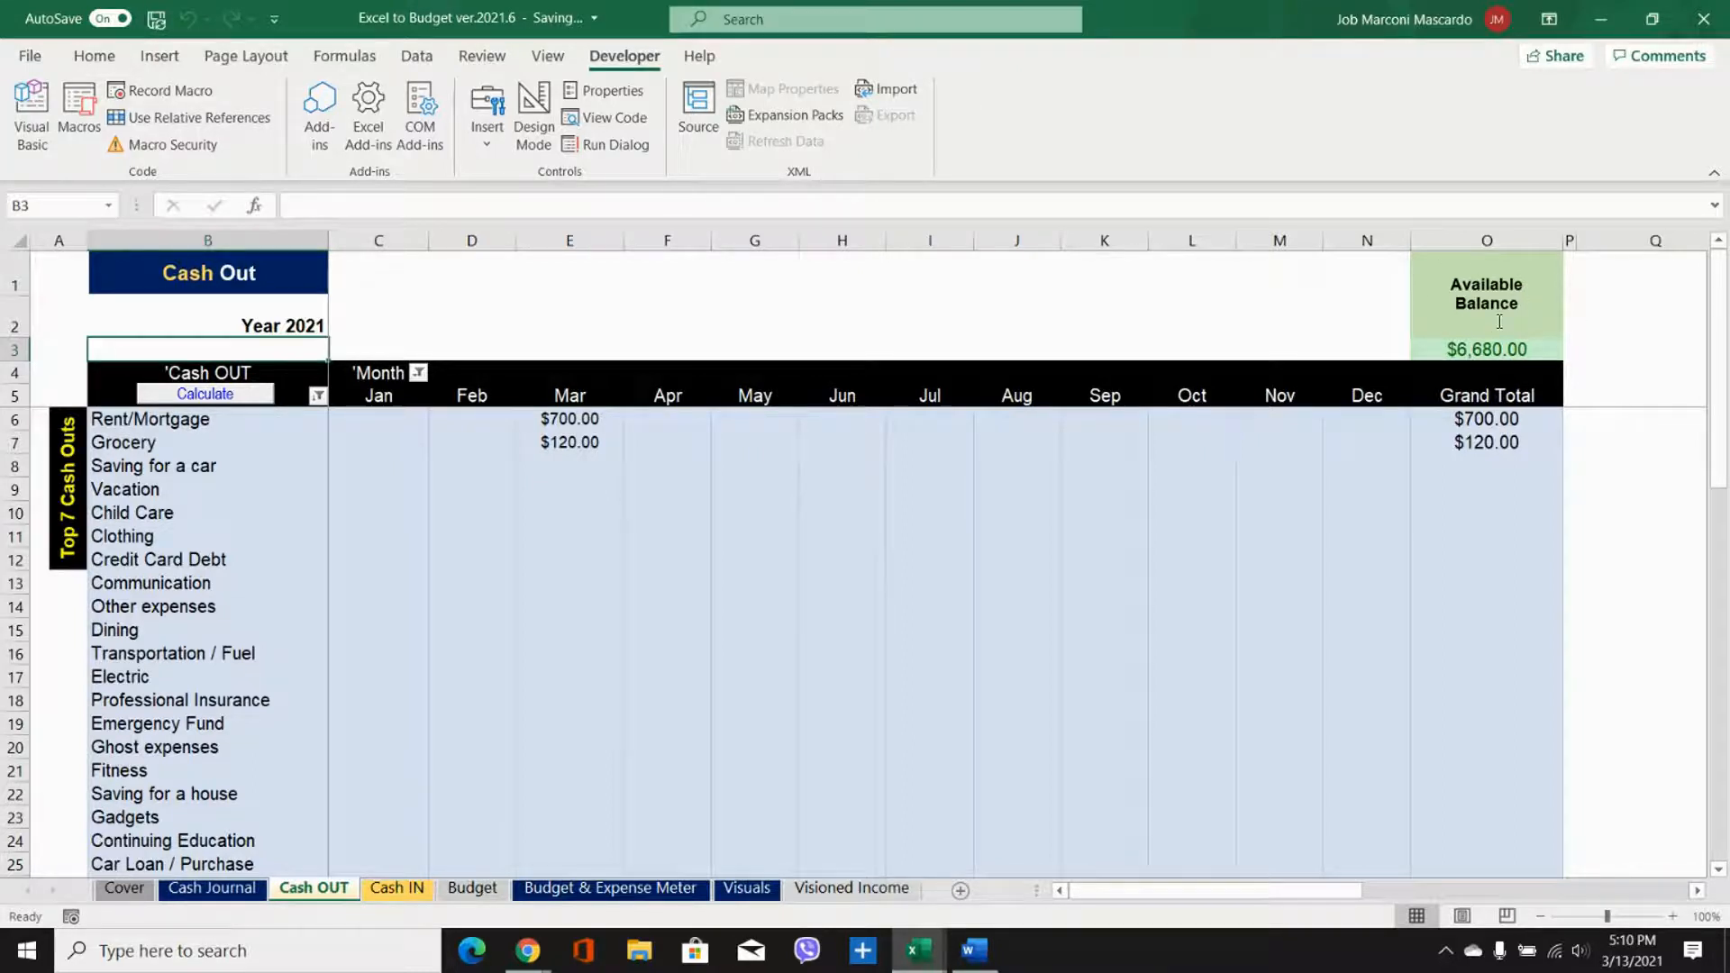
{"action": "left_click", "coordinate": [414, 890]}
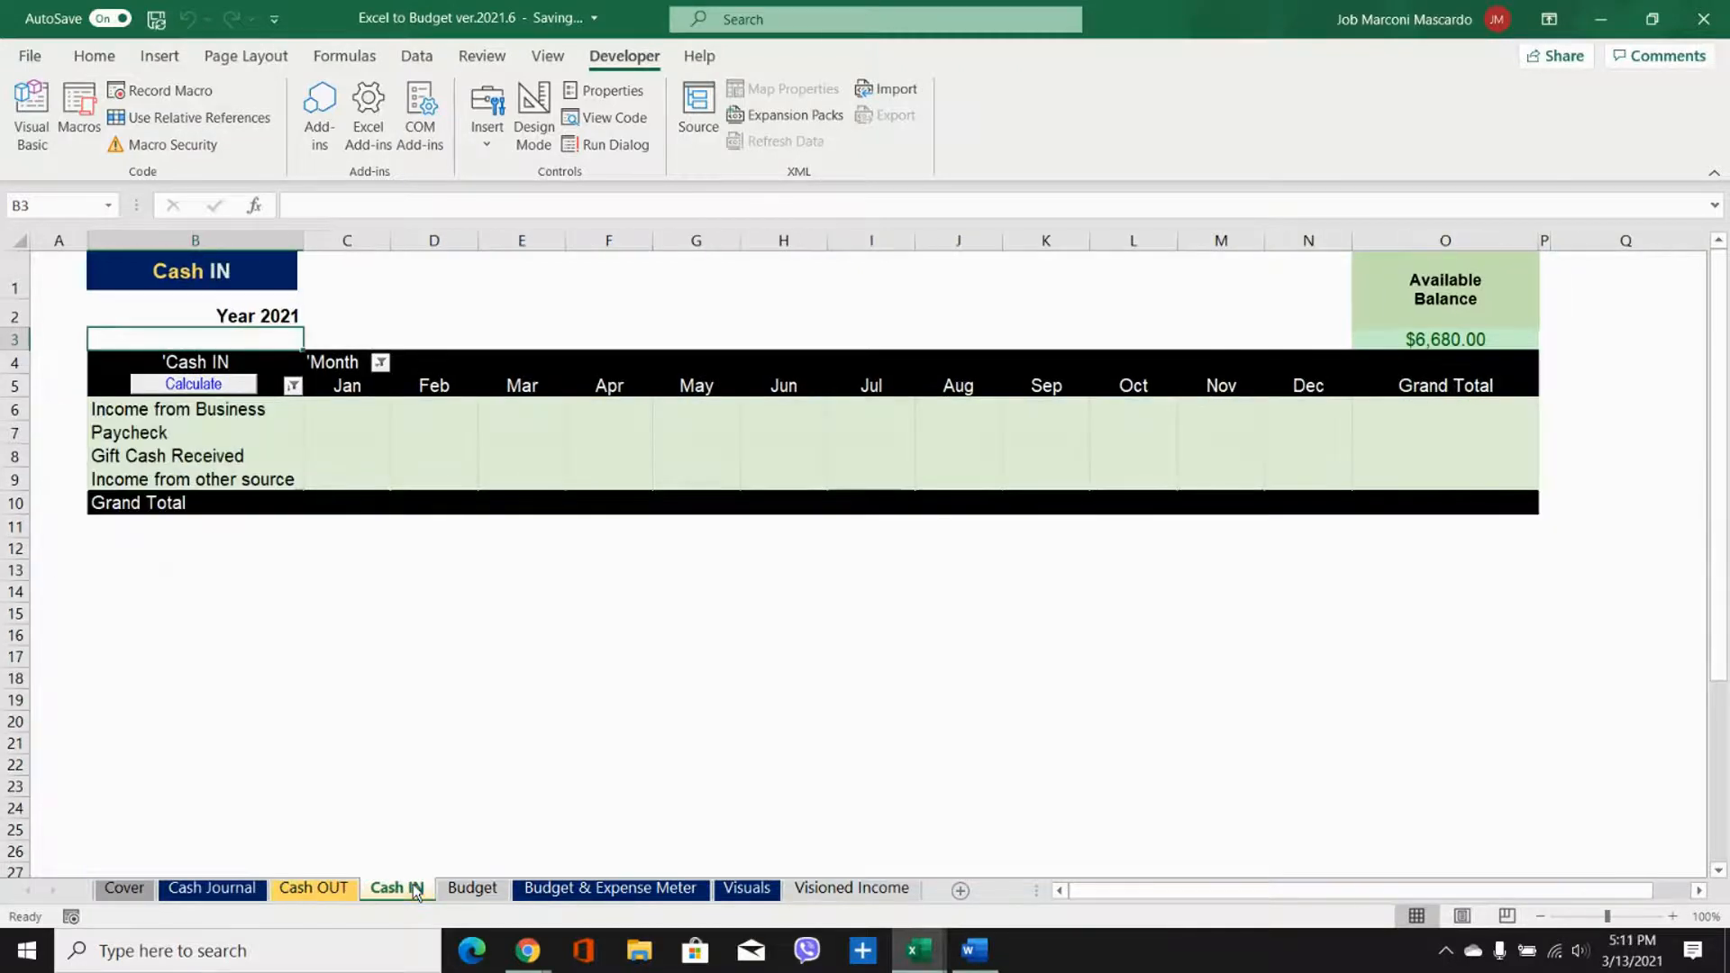
{"action": "left_click", "coordinate": [188, 388]}
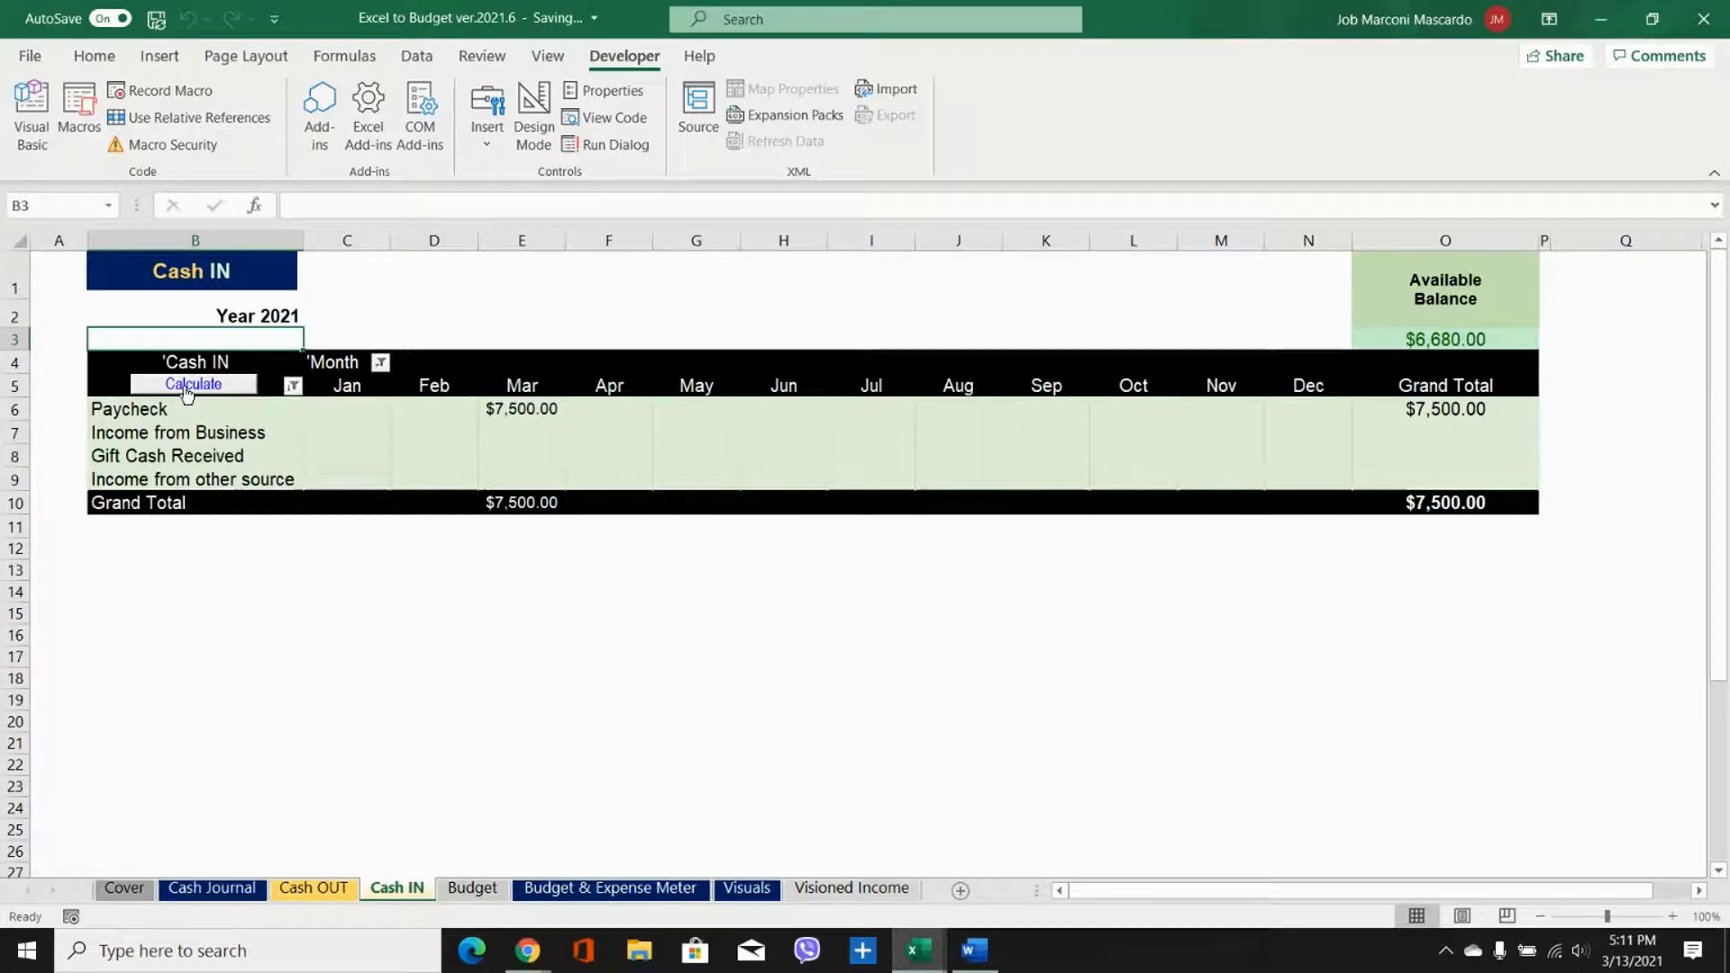
Step: Refresh the Budget sheet and review the Budget & Expense Meter and the charts on the Visuals sheet
{"action": "left_click", "coordinate": [467, 889]}
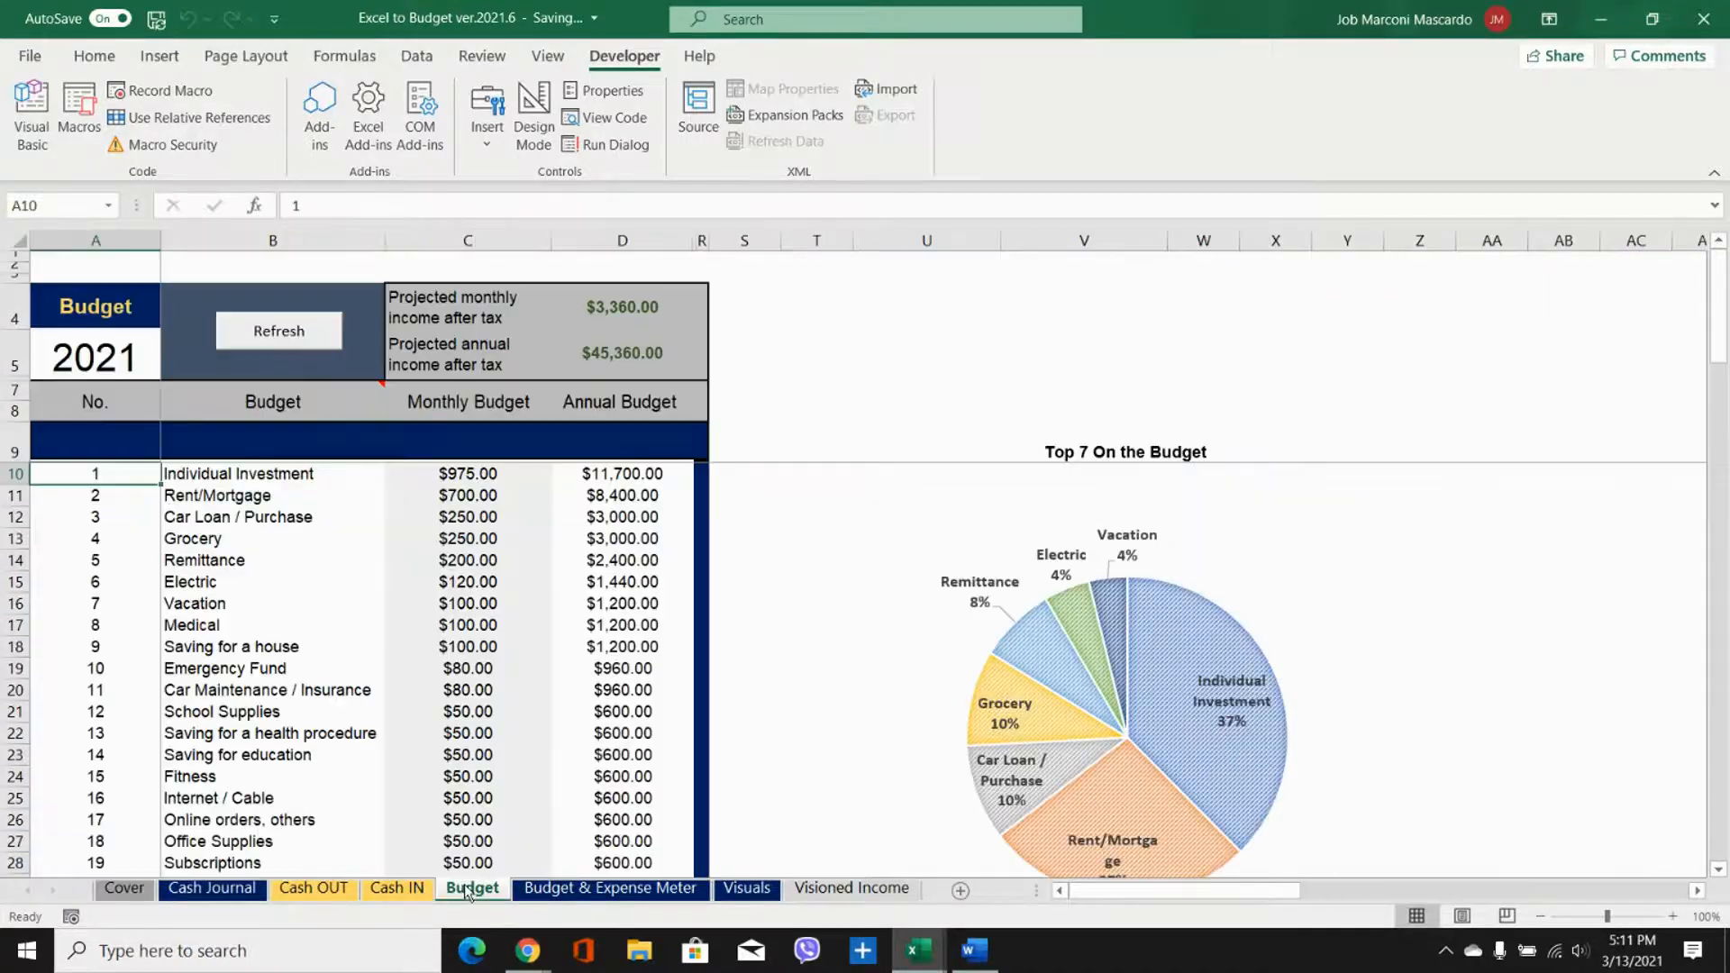
{"action": "left_click", "coordinate": [280, 334]}
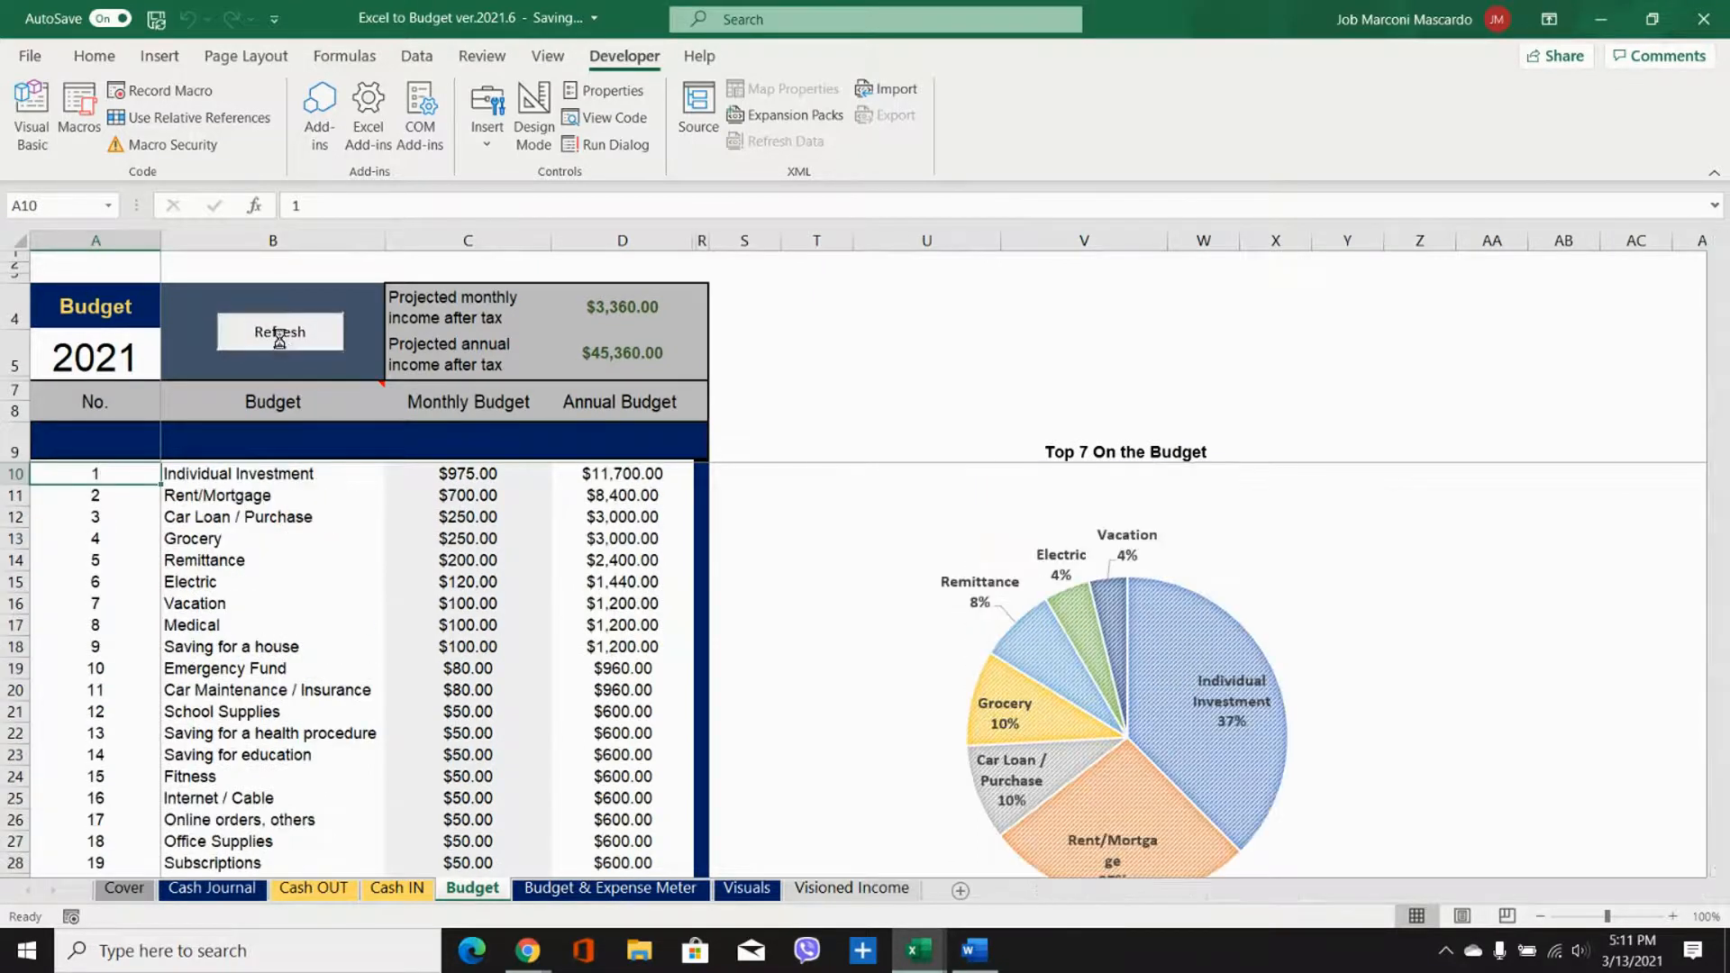
{"action": "left_click", "coordinate": [553, 888]}
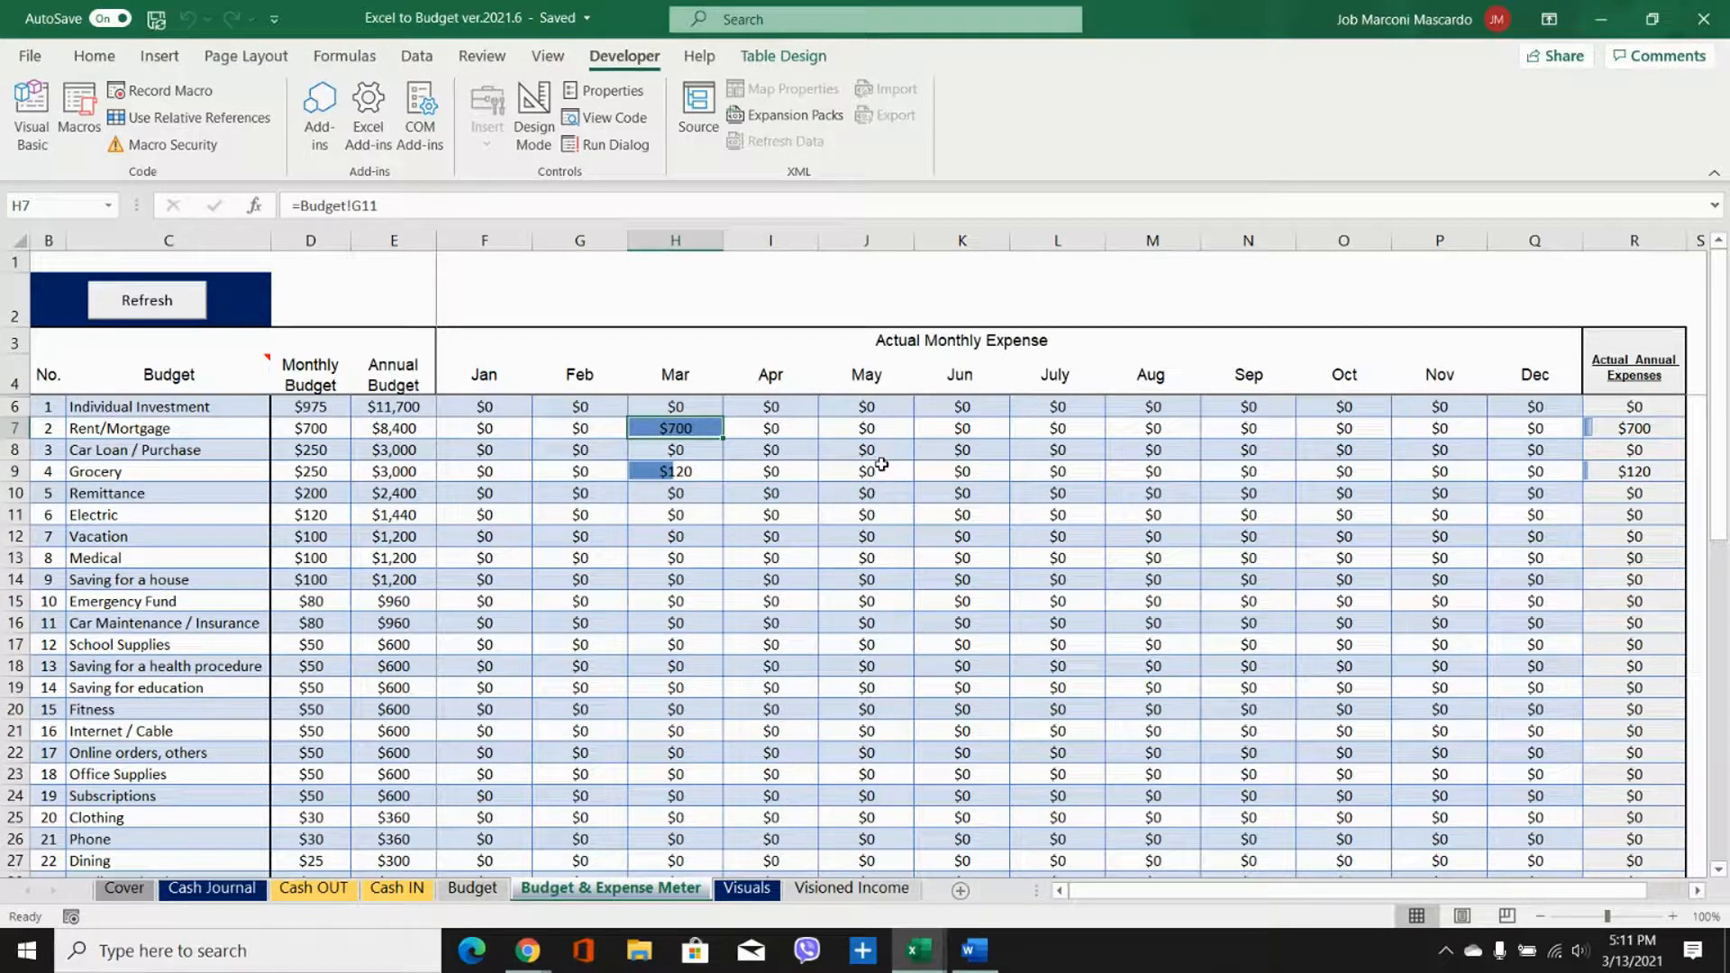
{"action": "left_click", "coordinate": [748, 889]}
{"action": "scroll", "coordinate": [755, 630], "scroll_direction": "up", "scroll_amount": 8}
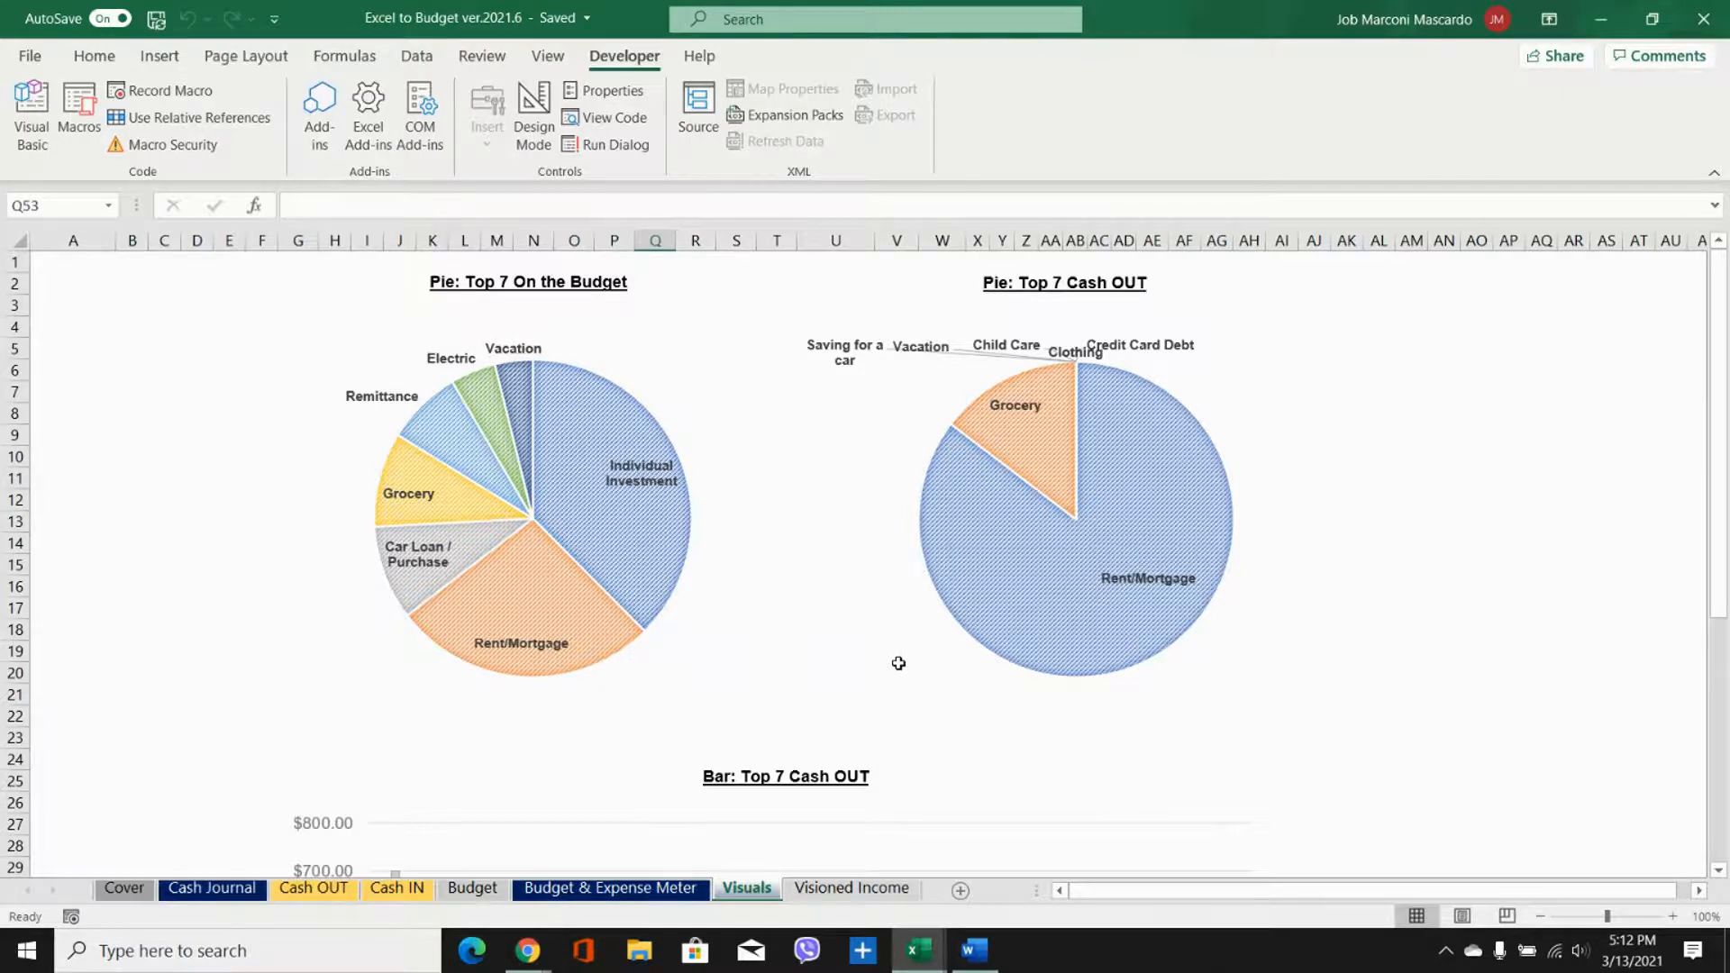
Step: Switch to the Sample_SemiA_Budget Tracker workbook and view its budget, expense meter and Cash Journal from the first entry
{"action": "mouse_move", "coordinate": [913, 970]}
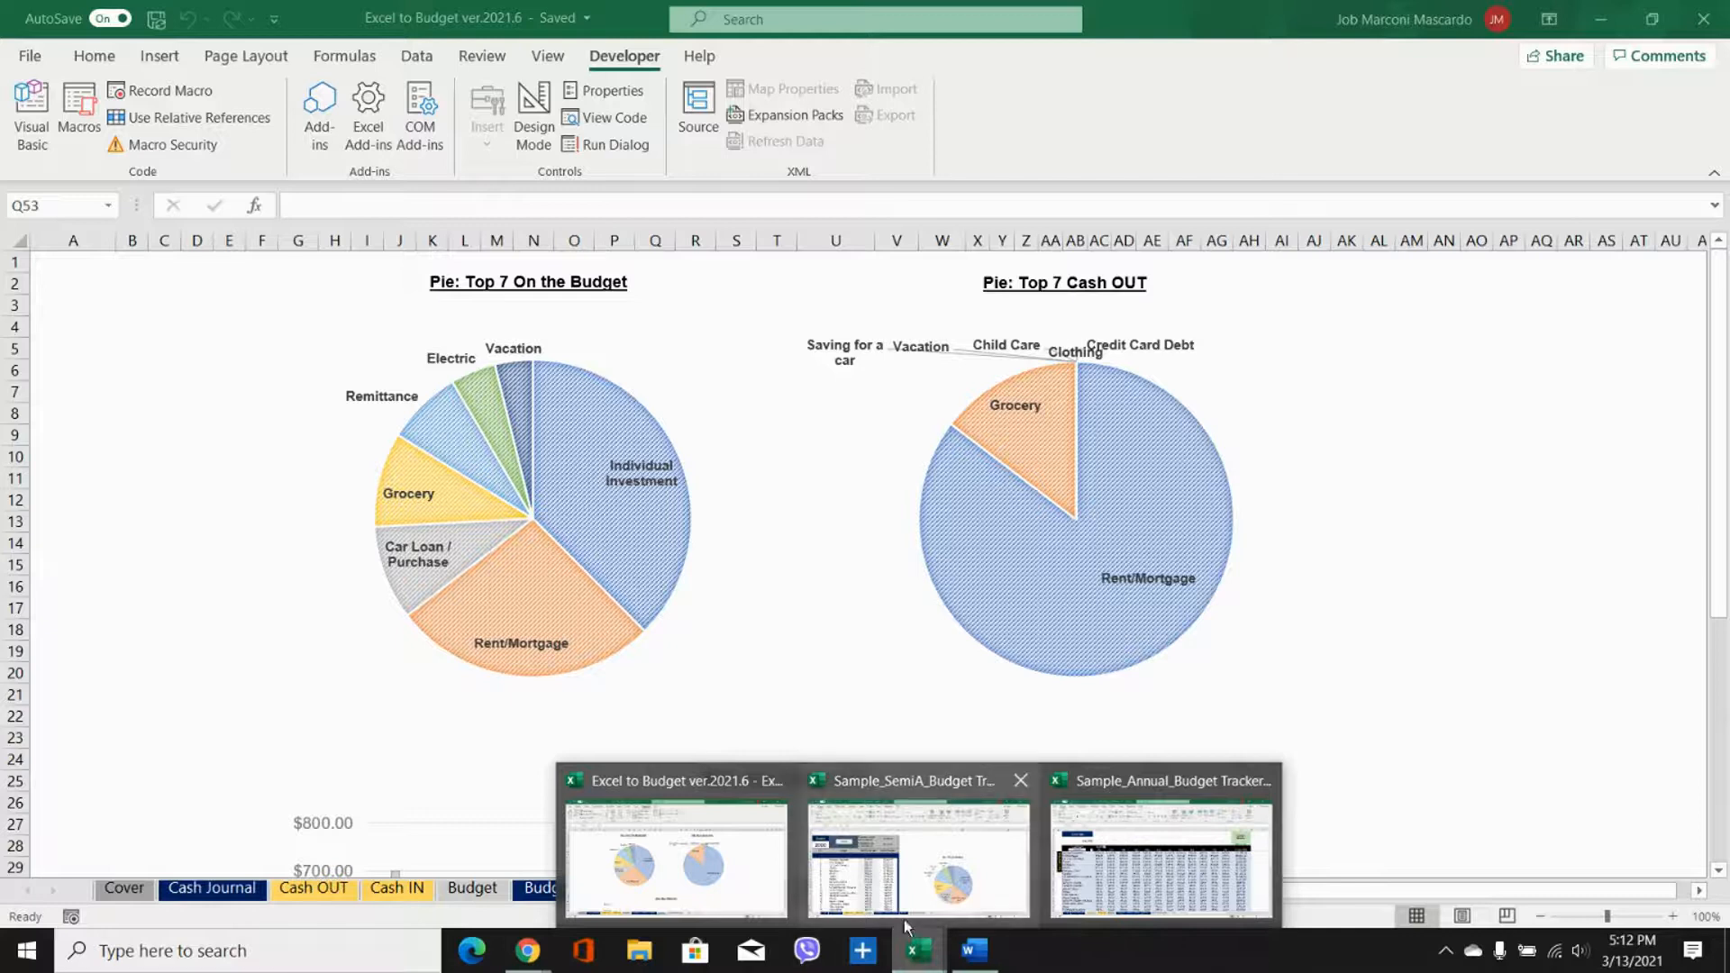
{"action": "left_click", "coordinate": [826, 879]}
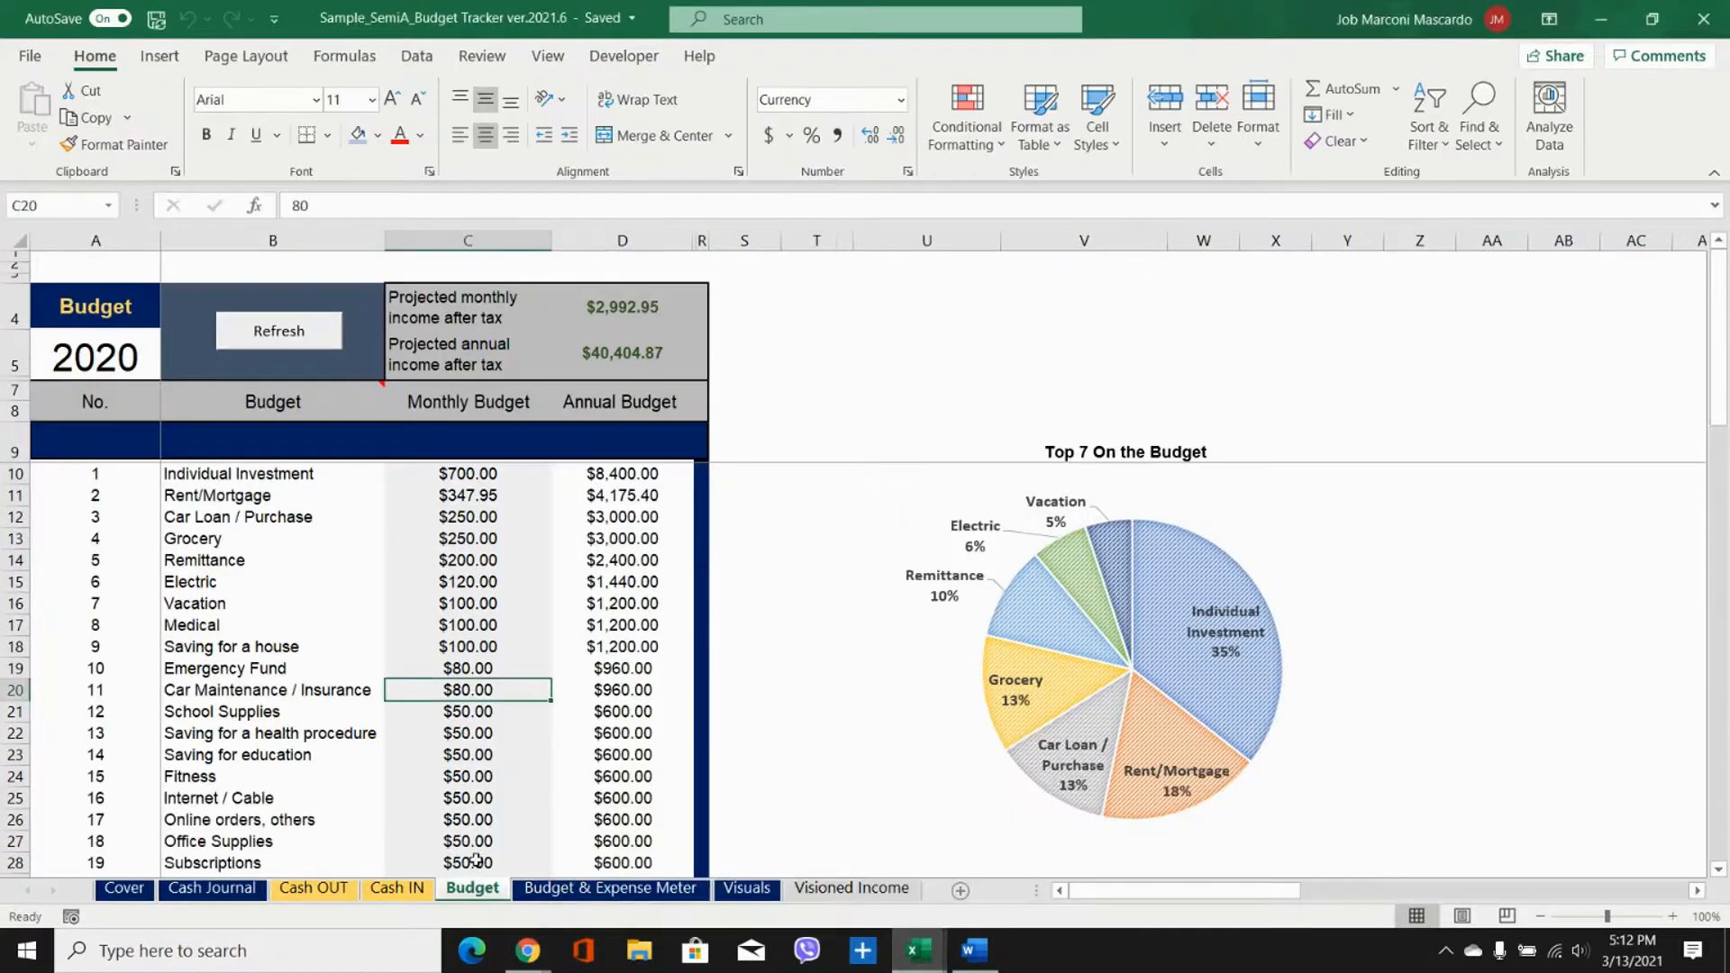
{"action": "left_click", "coordinate": [556, 890]}
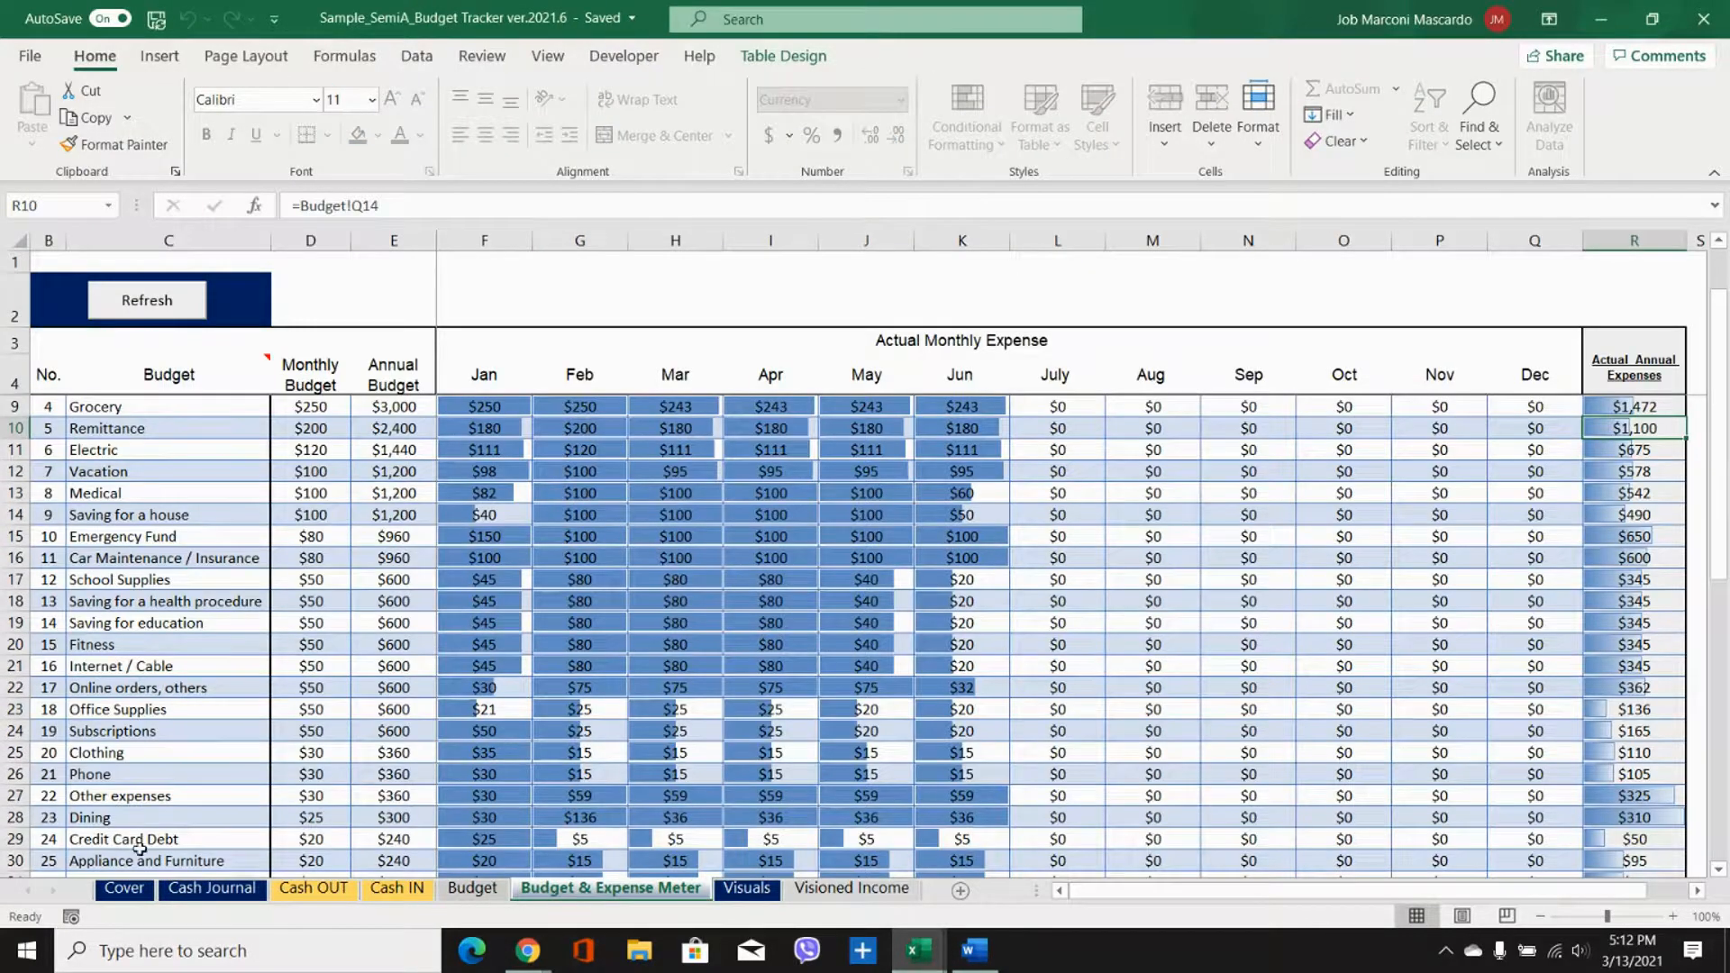
{"action": "left_click", "coordinate": [189, 888]}
{"action": "scroll", "coordinate": [525, 636], "scroll_direction": "up", "scroll_amount": 20}
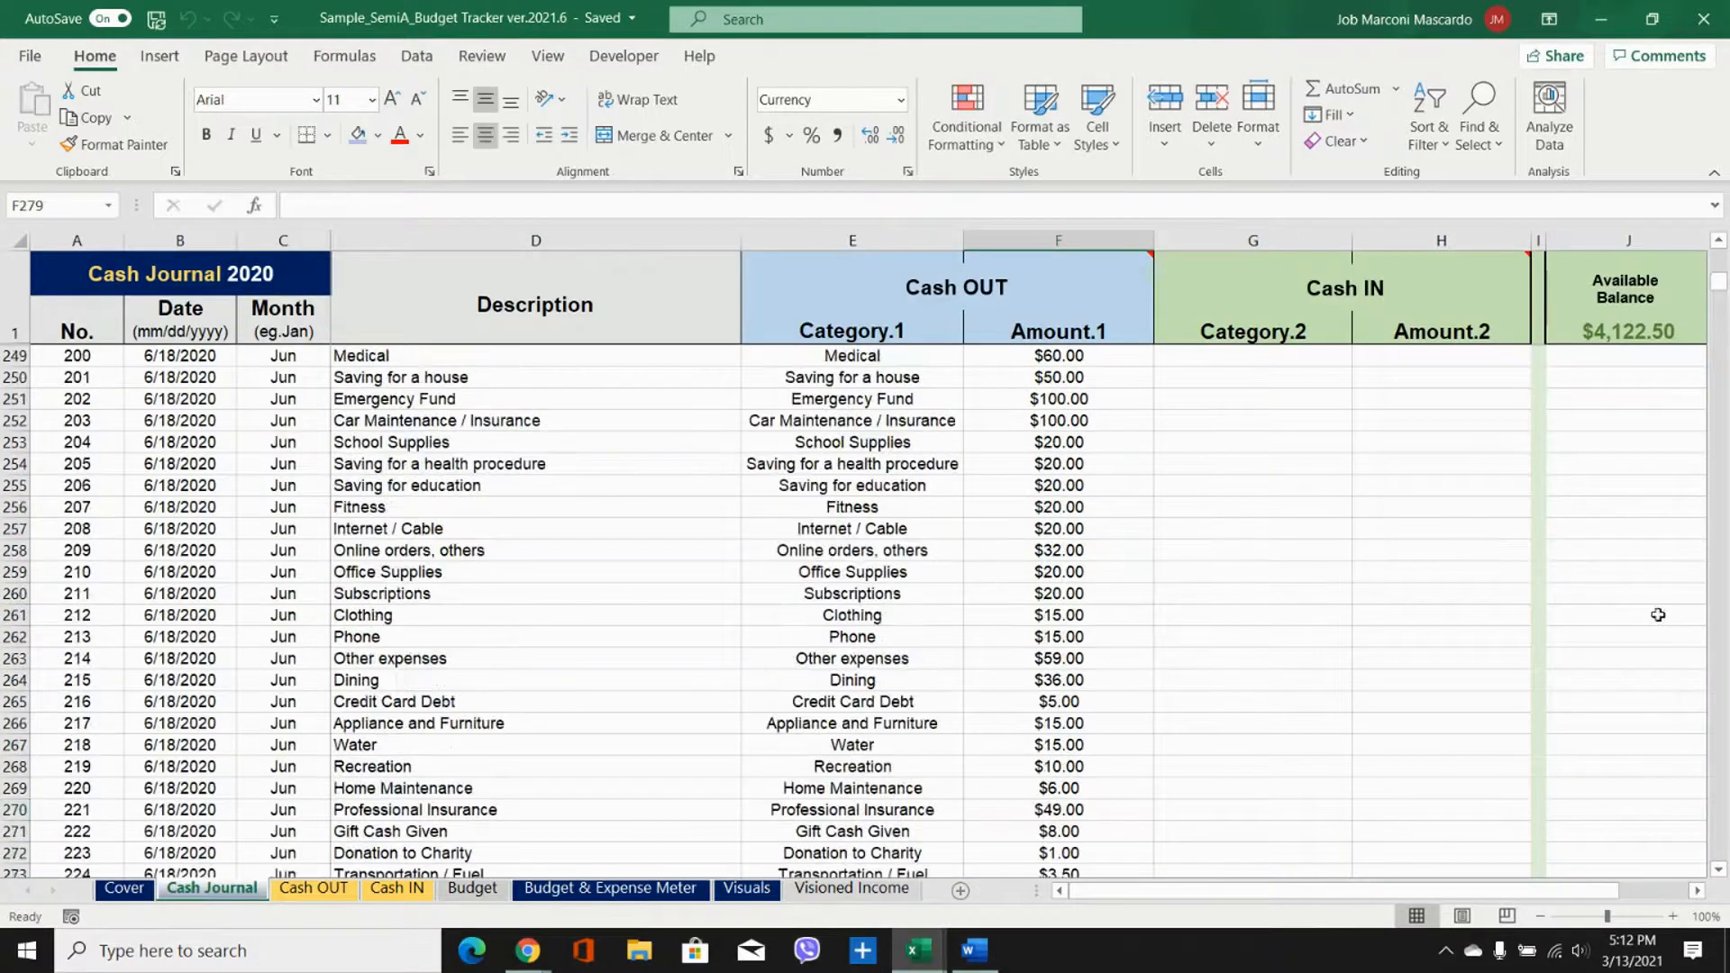
{"action": "left_click", "coordinate": [1719, 241]}
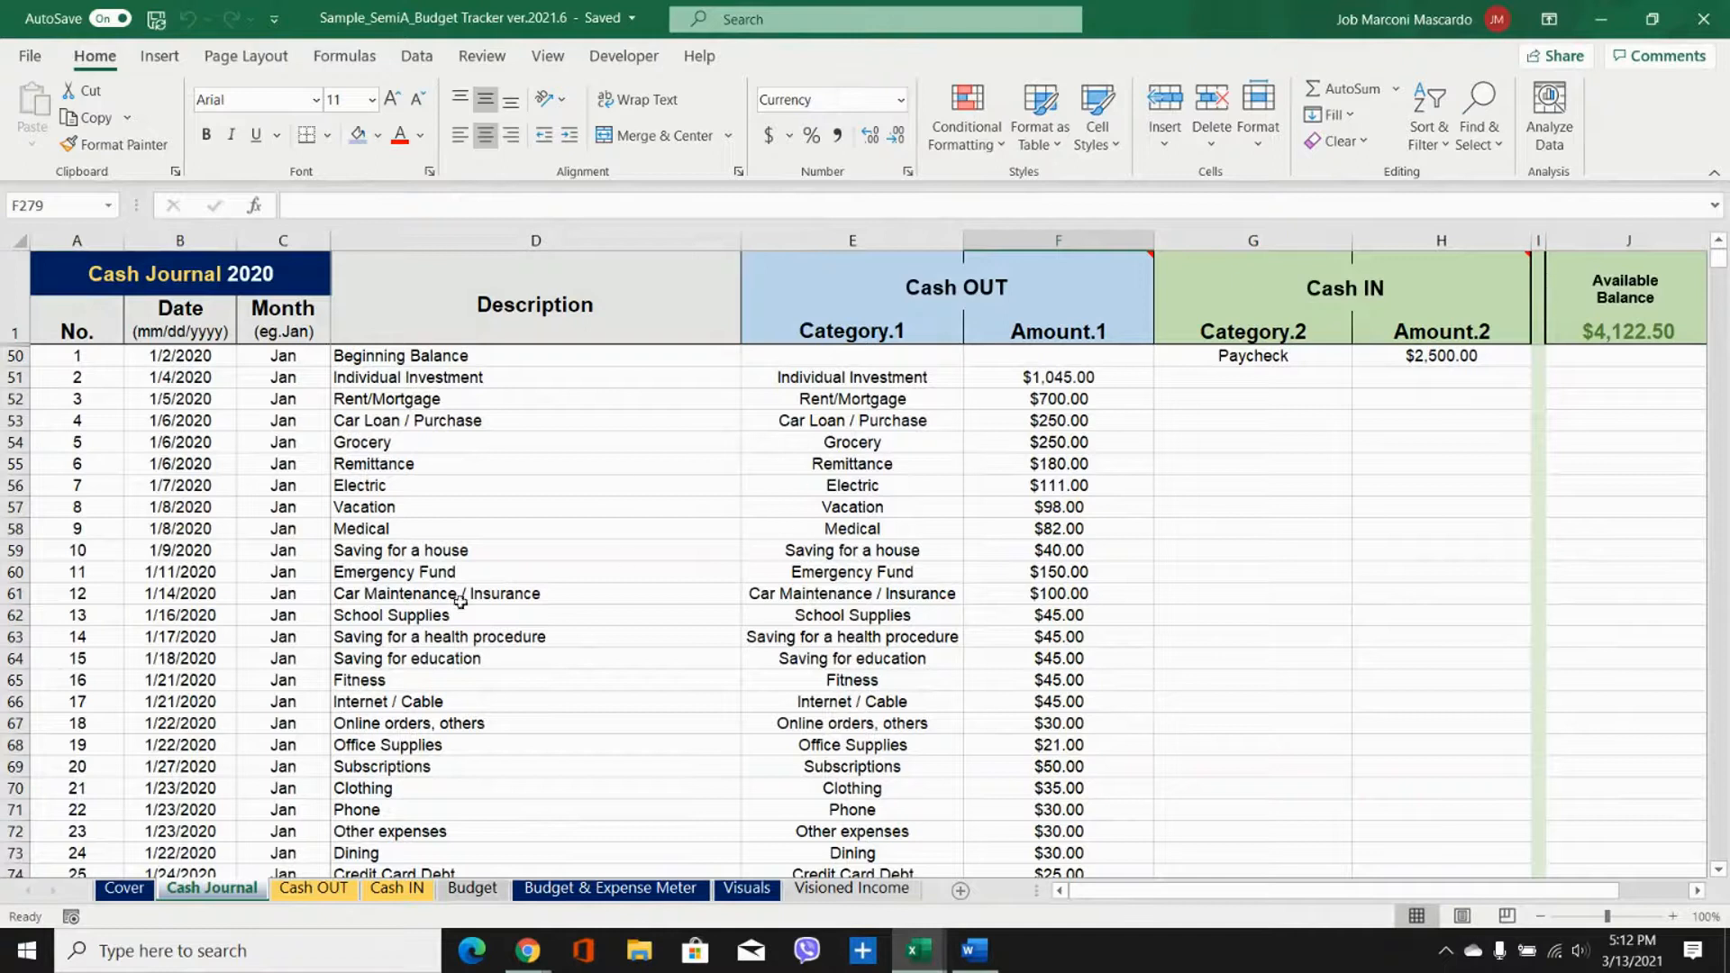
Step: View the sample workbook's Cash OUT, Cash IN and Budget sheets
{"action": "left_click", "coordinate": [314, 890]}
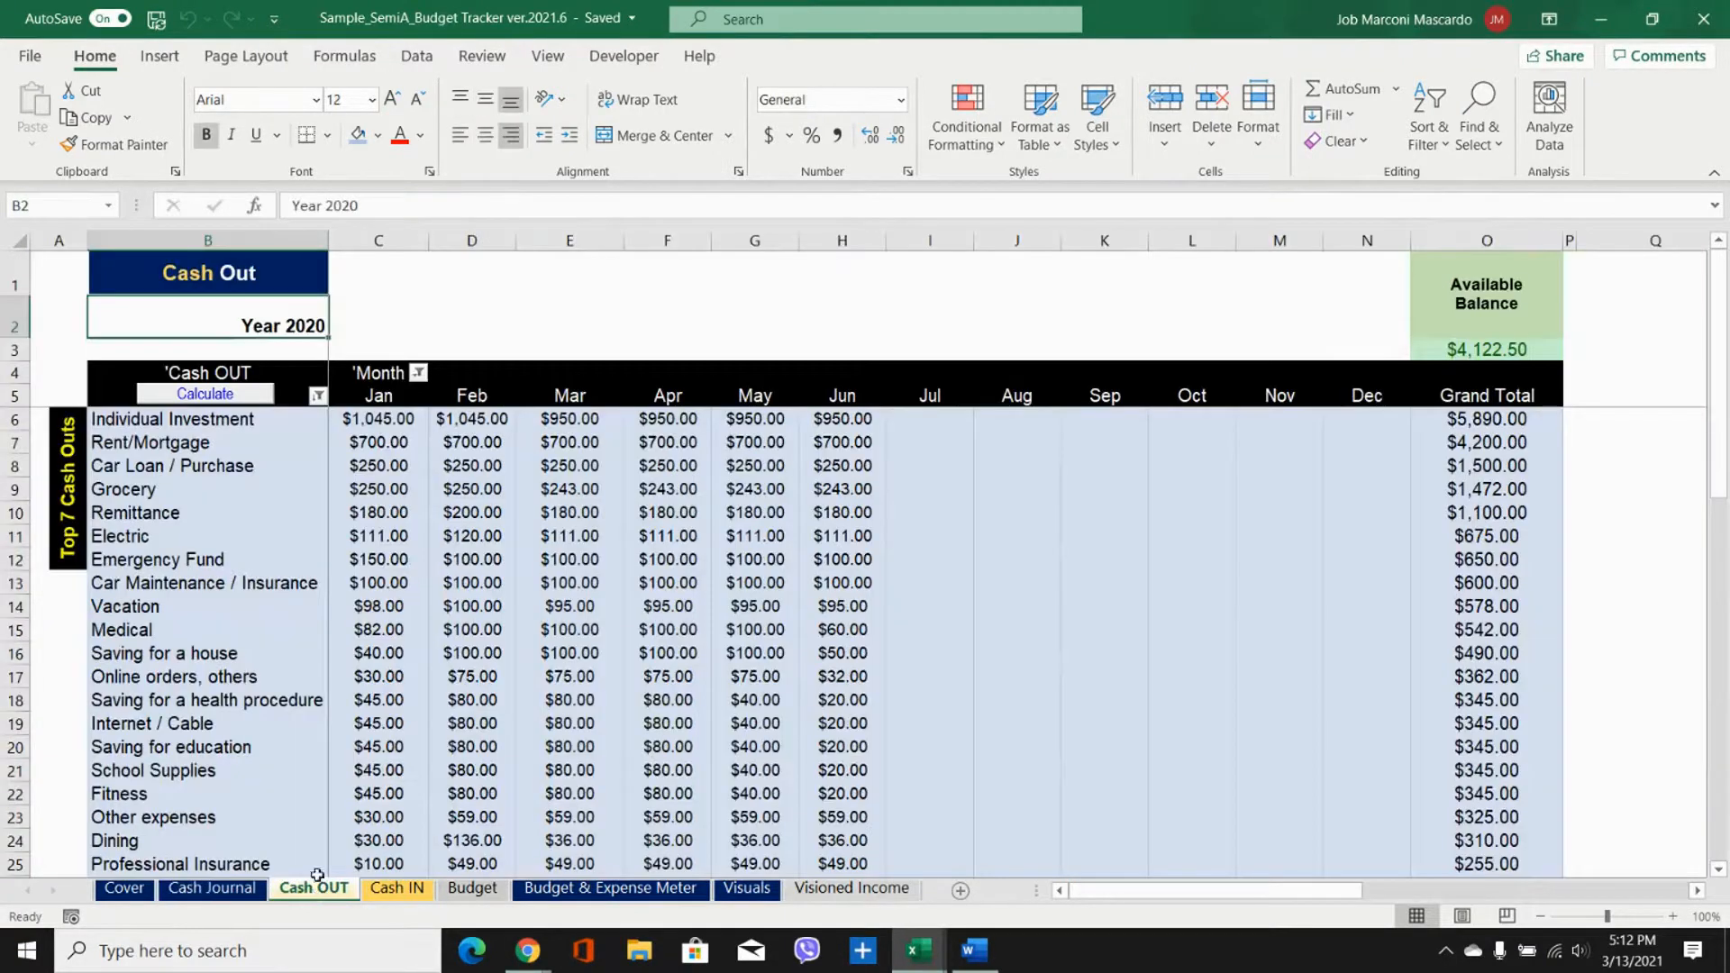
{"action": "left_click", "coordinate": [386, 891]}
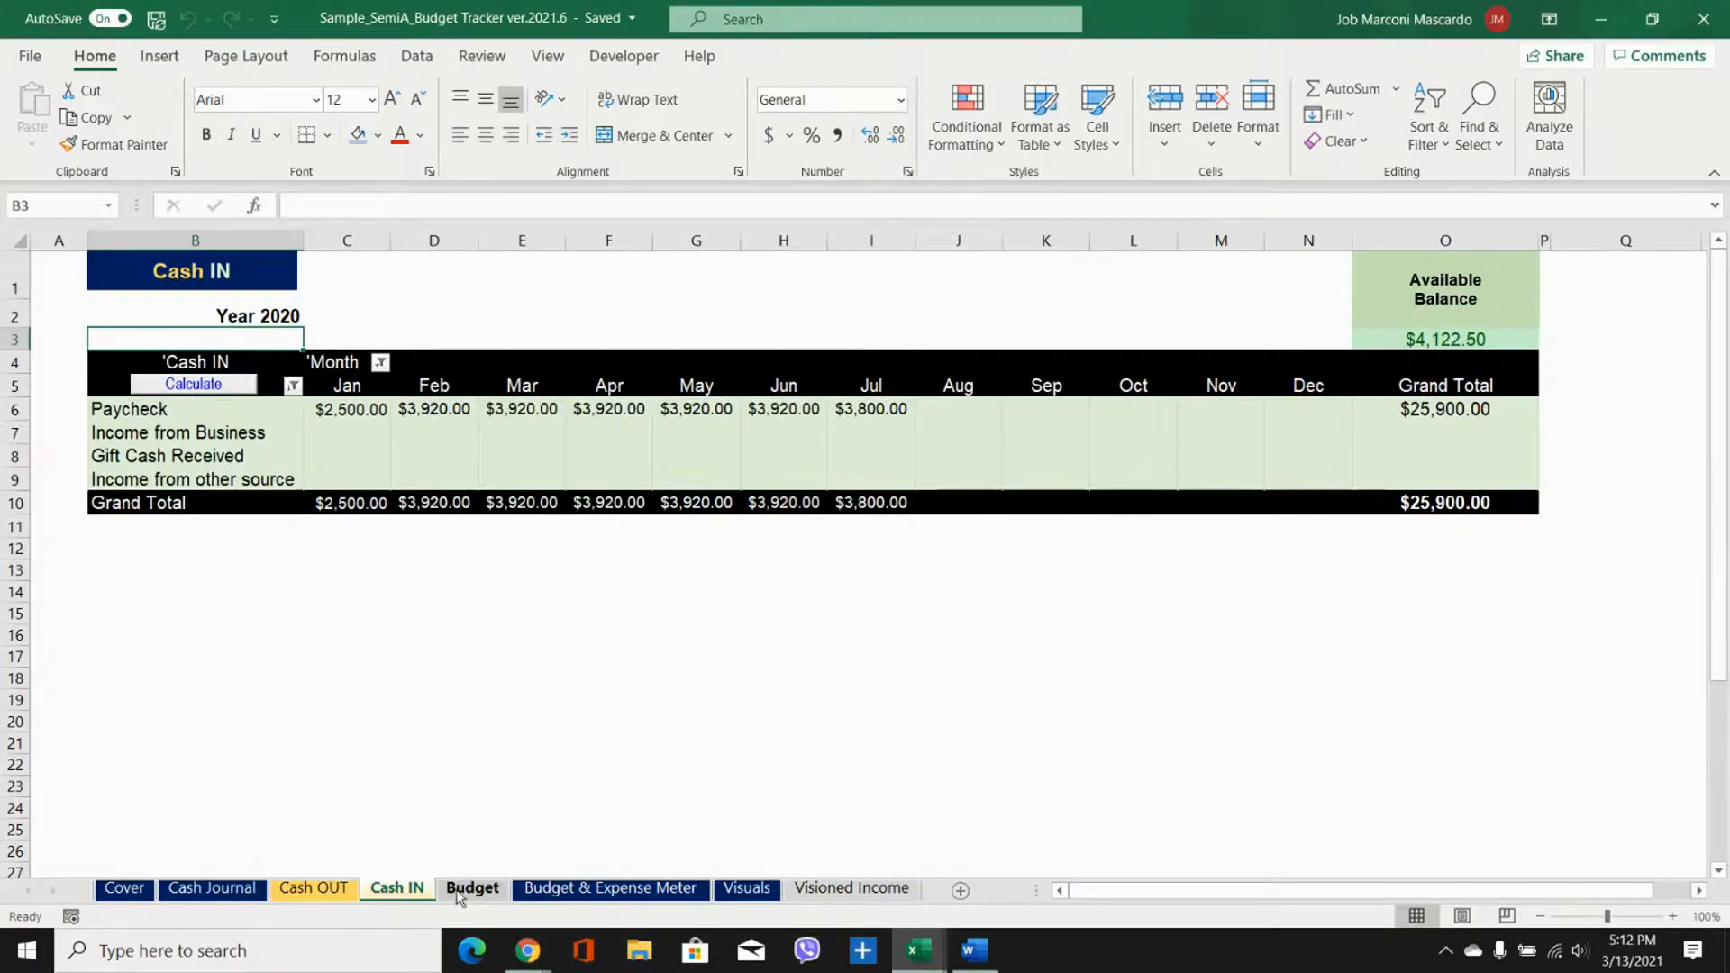
{"action": "left_click", "coordinate": [463, 890]}
Step: Examine the Emergency Fund row in the sample's Budget & Expense Meter, including its January and actual annual expenses
{"action": "left_click", "coordinate": [563, 890]}
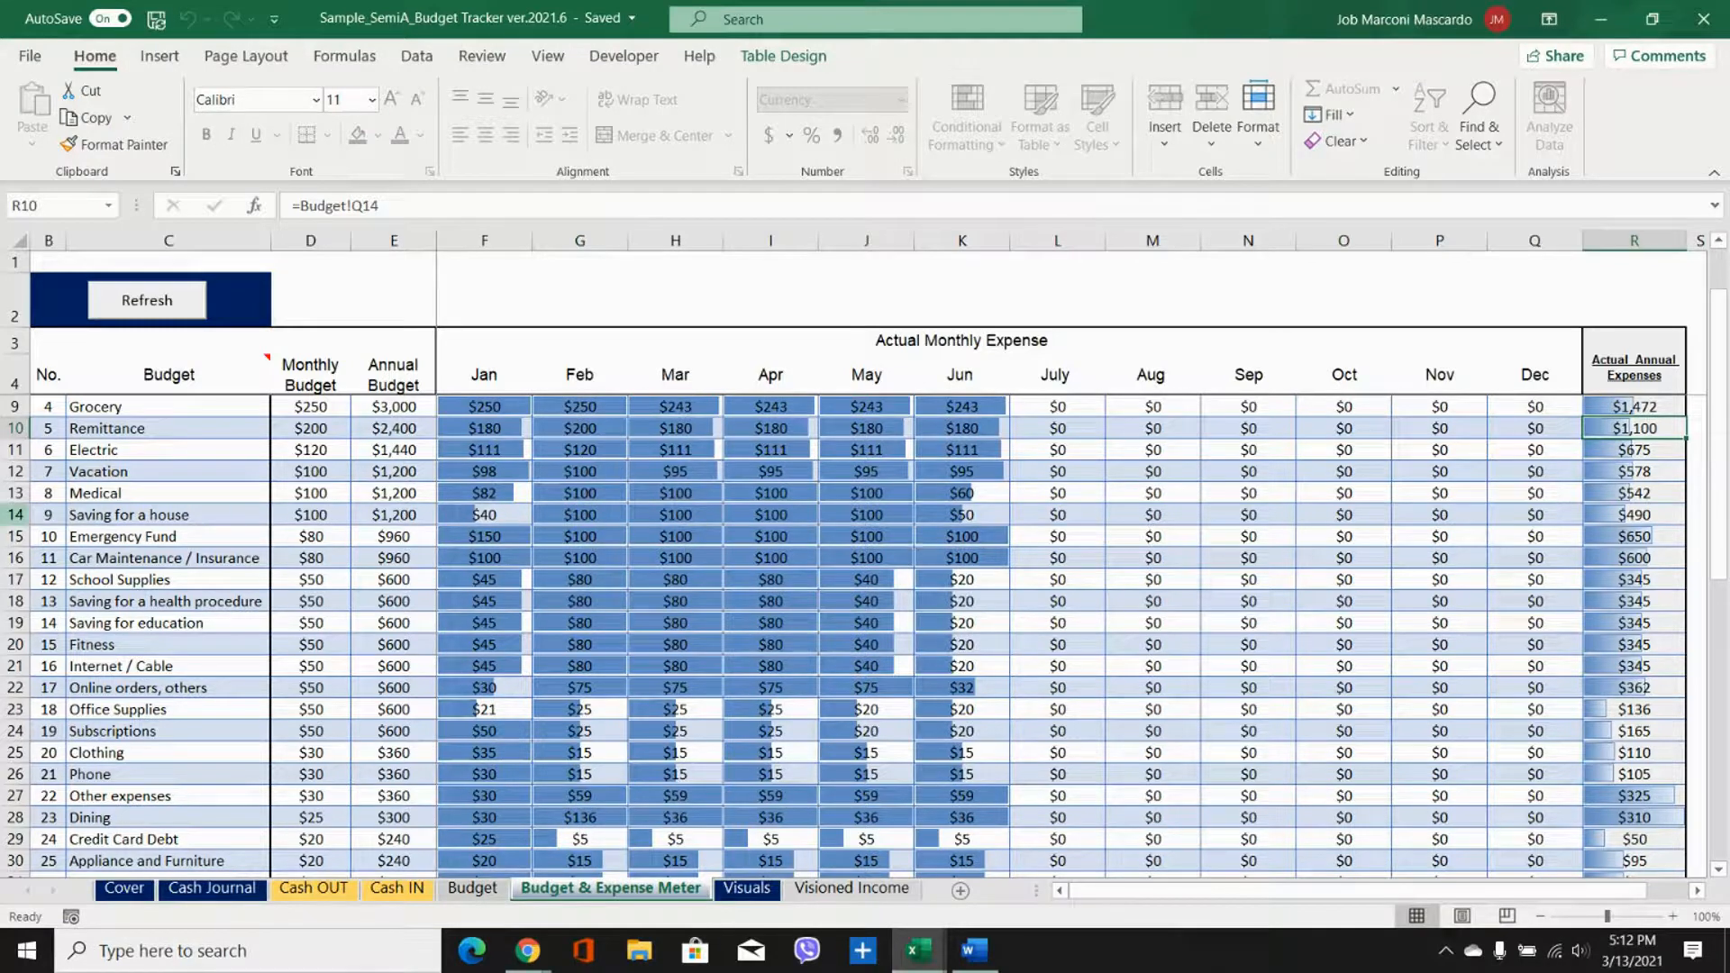
{"action": "left_click", "coordinate": [13, 536]}
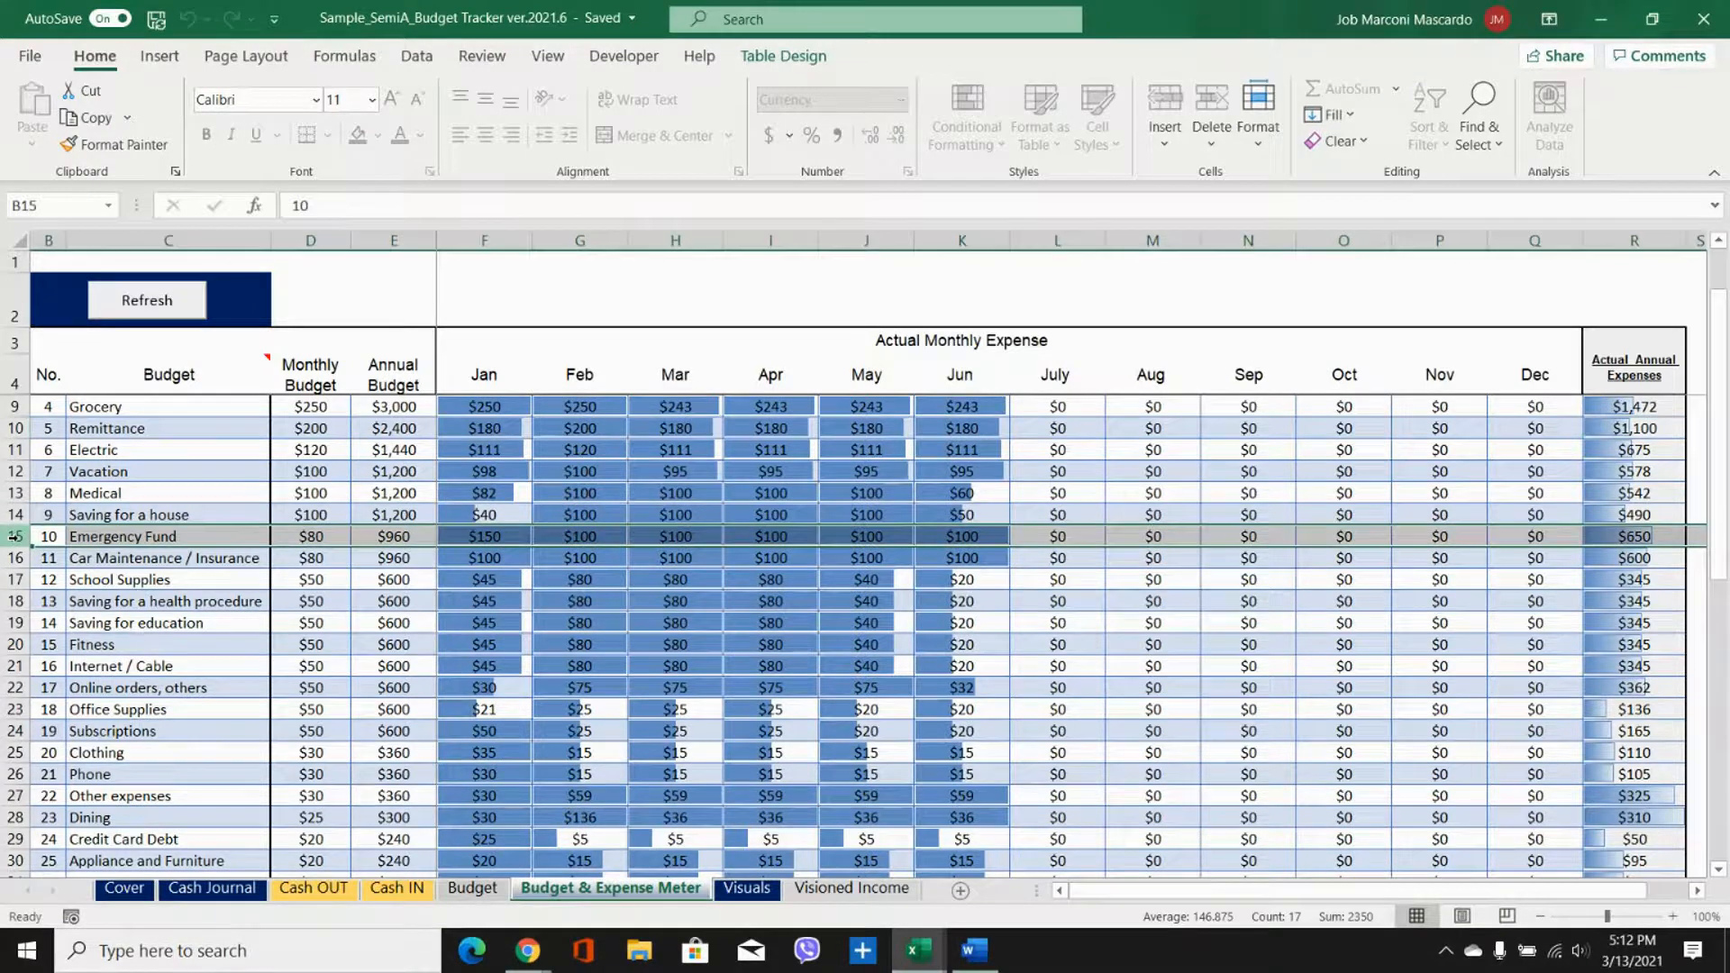
{"action": "left_click", "coordinate": [477, 537]}
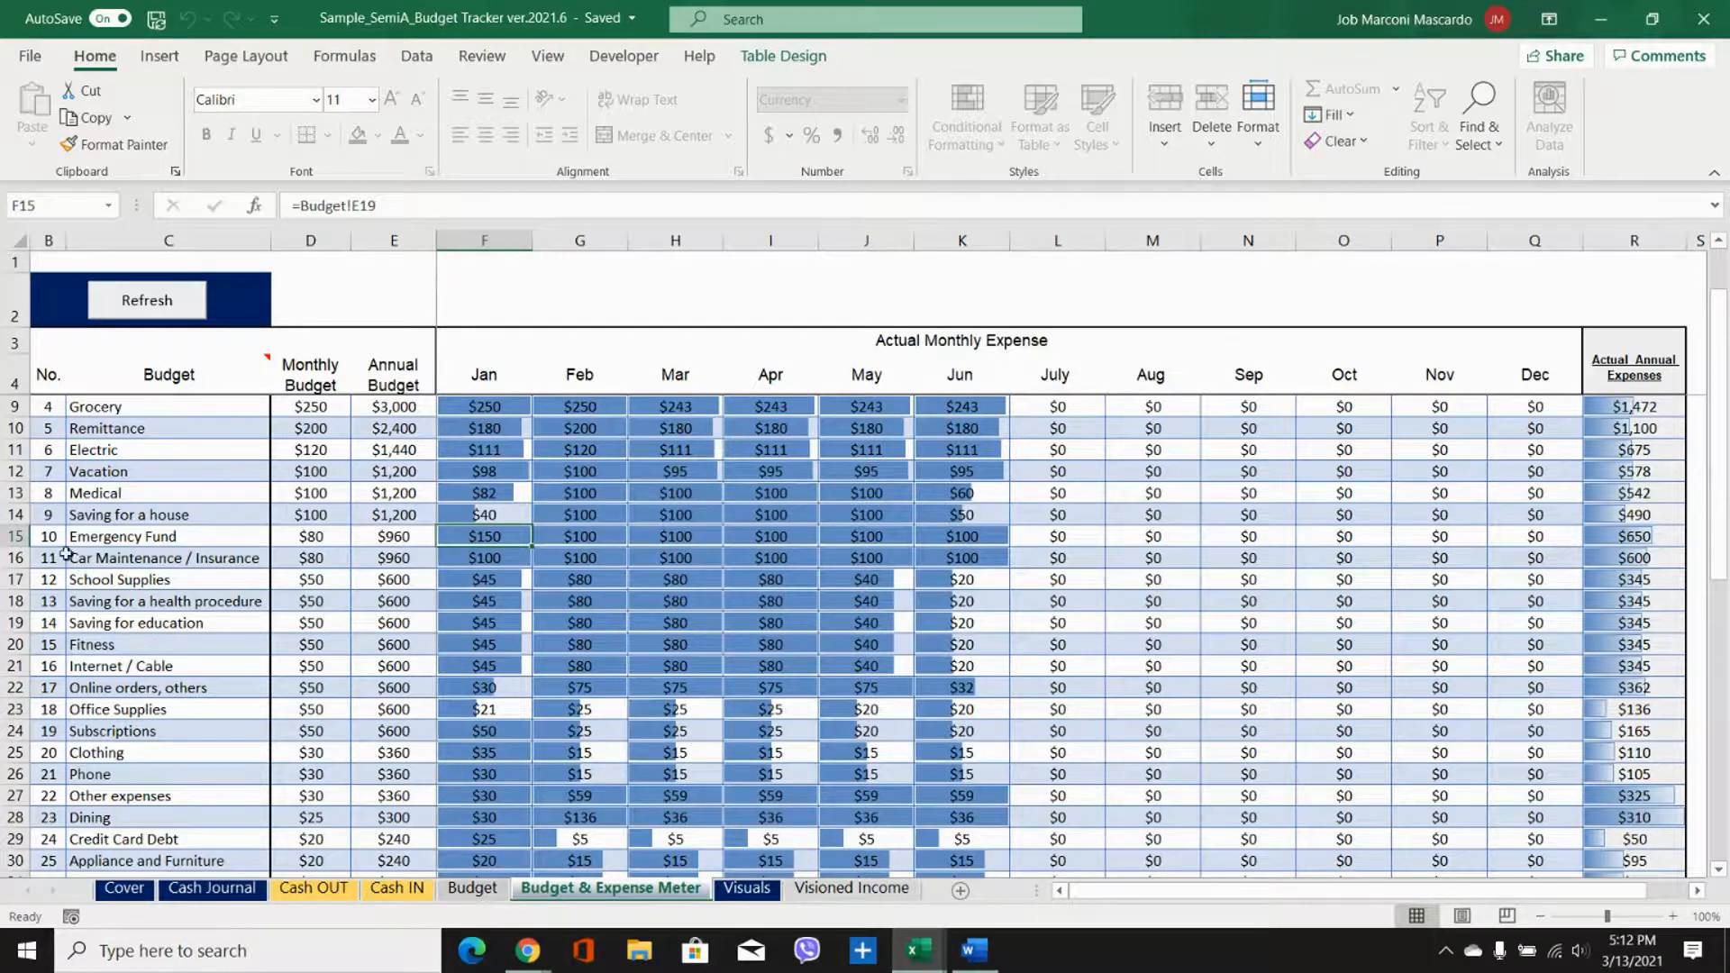
{"action": "left_click", "coordinate": [32, 536]}
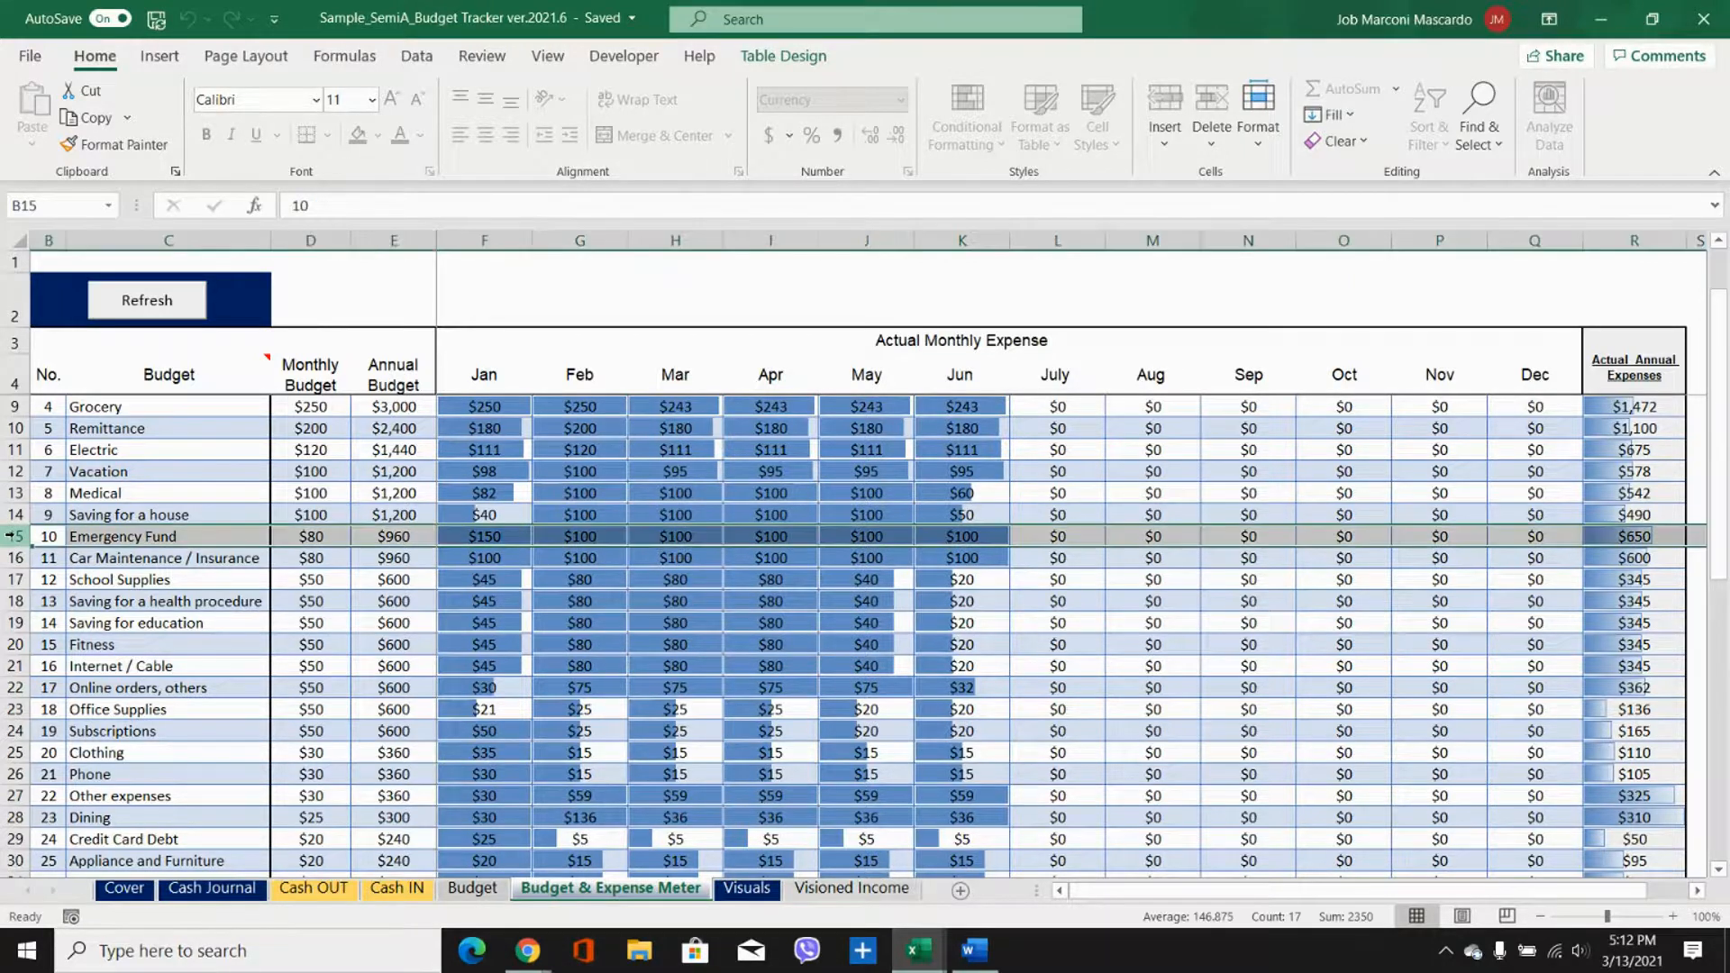
{"action": "left_click", "coordinate": [481, 536]}
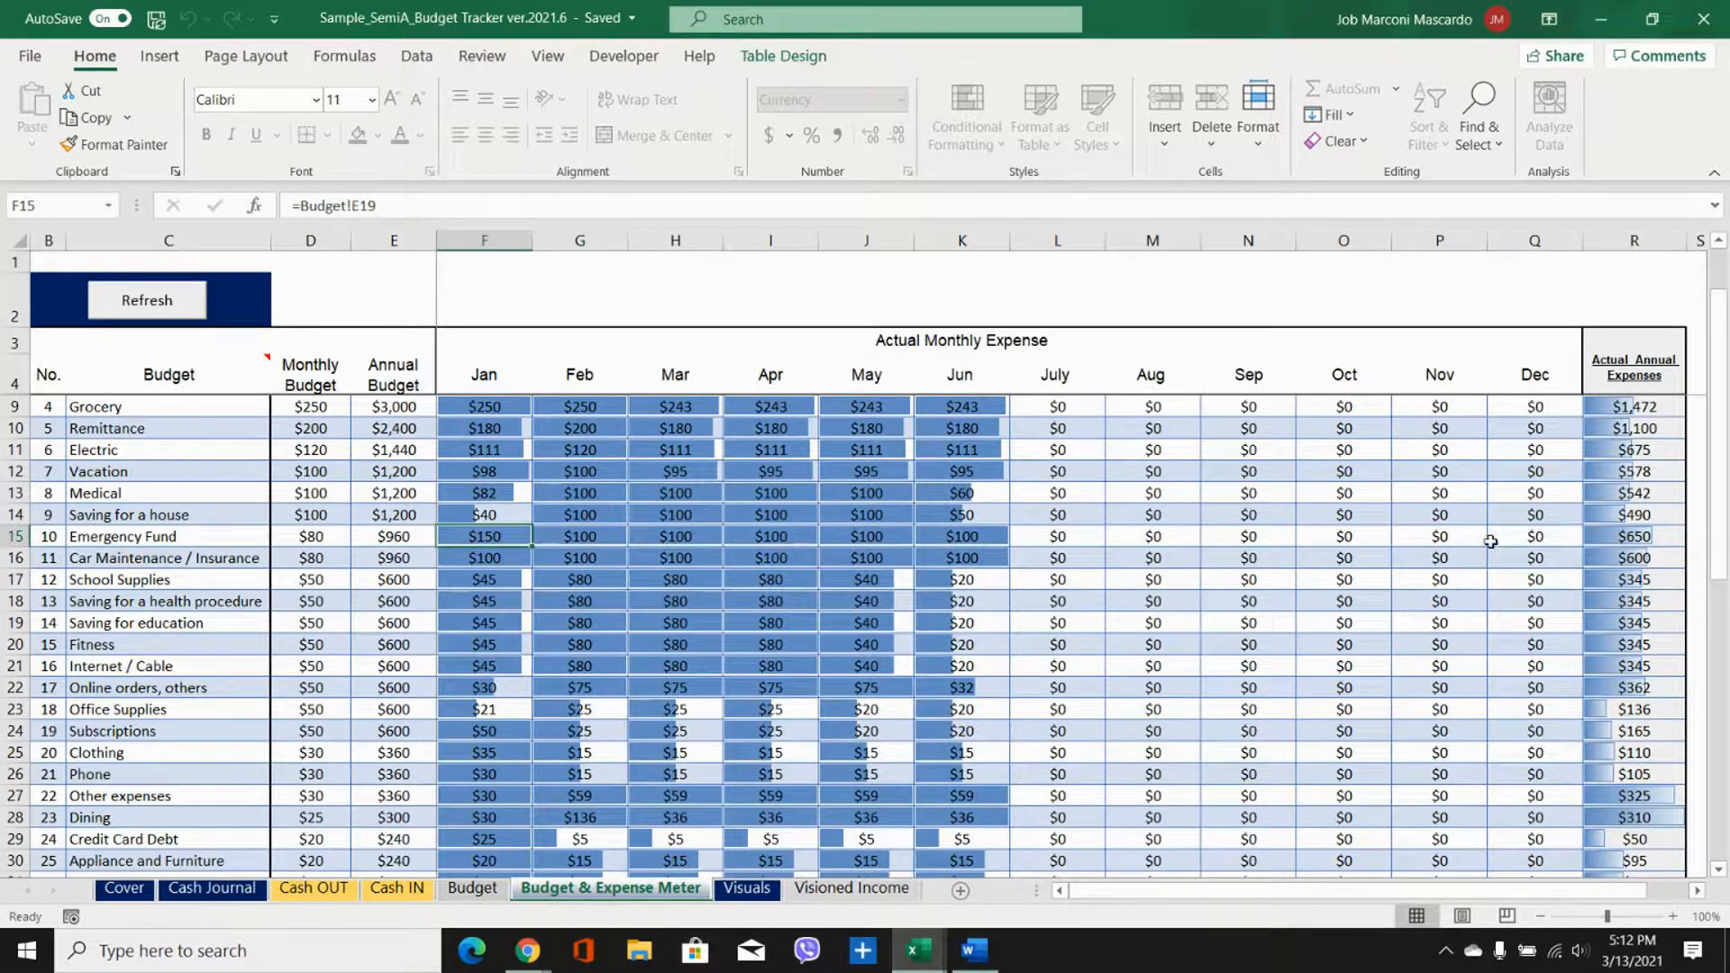
{"action": "left_click", "coordinate": [1654, 539]}
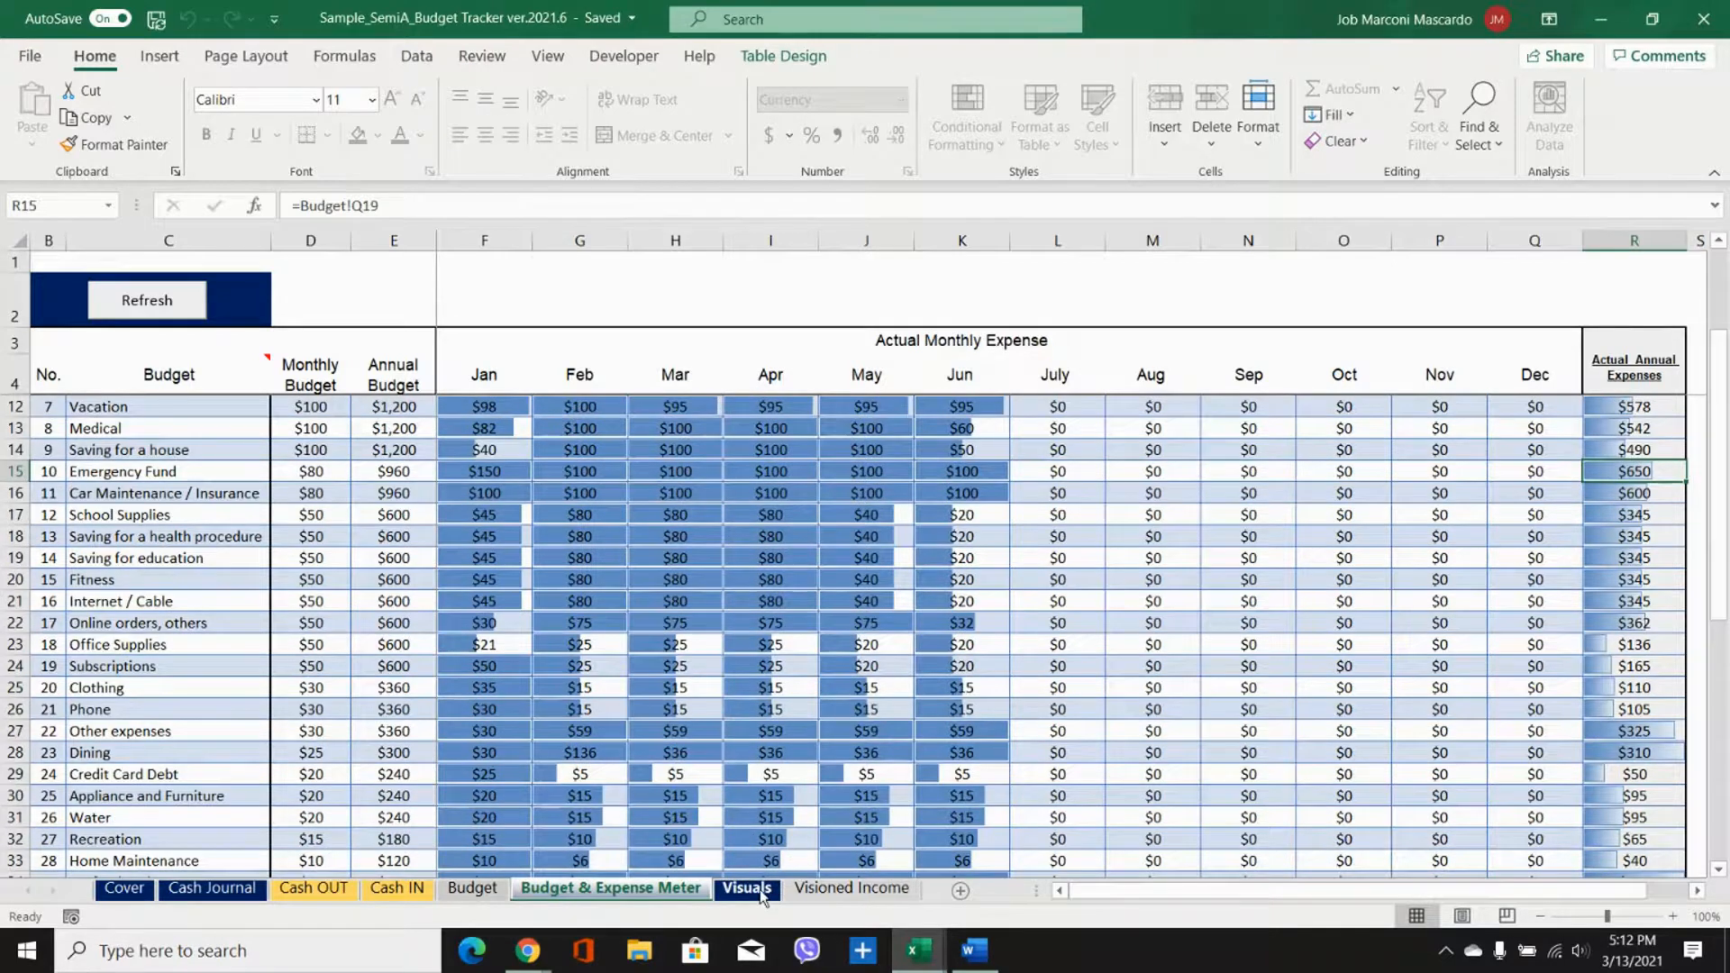
Step: Look through the sample workbook's Visuals charts, Visioned Income sheet and Cover sheet
{"action": "left_click", "coordinate": [759, 889]}
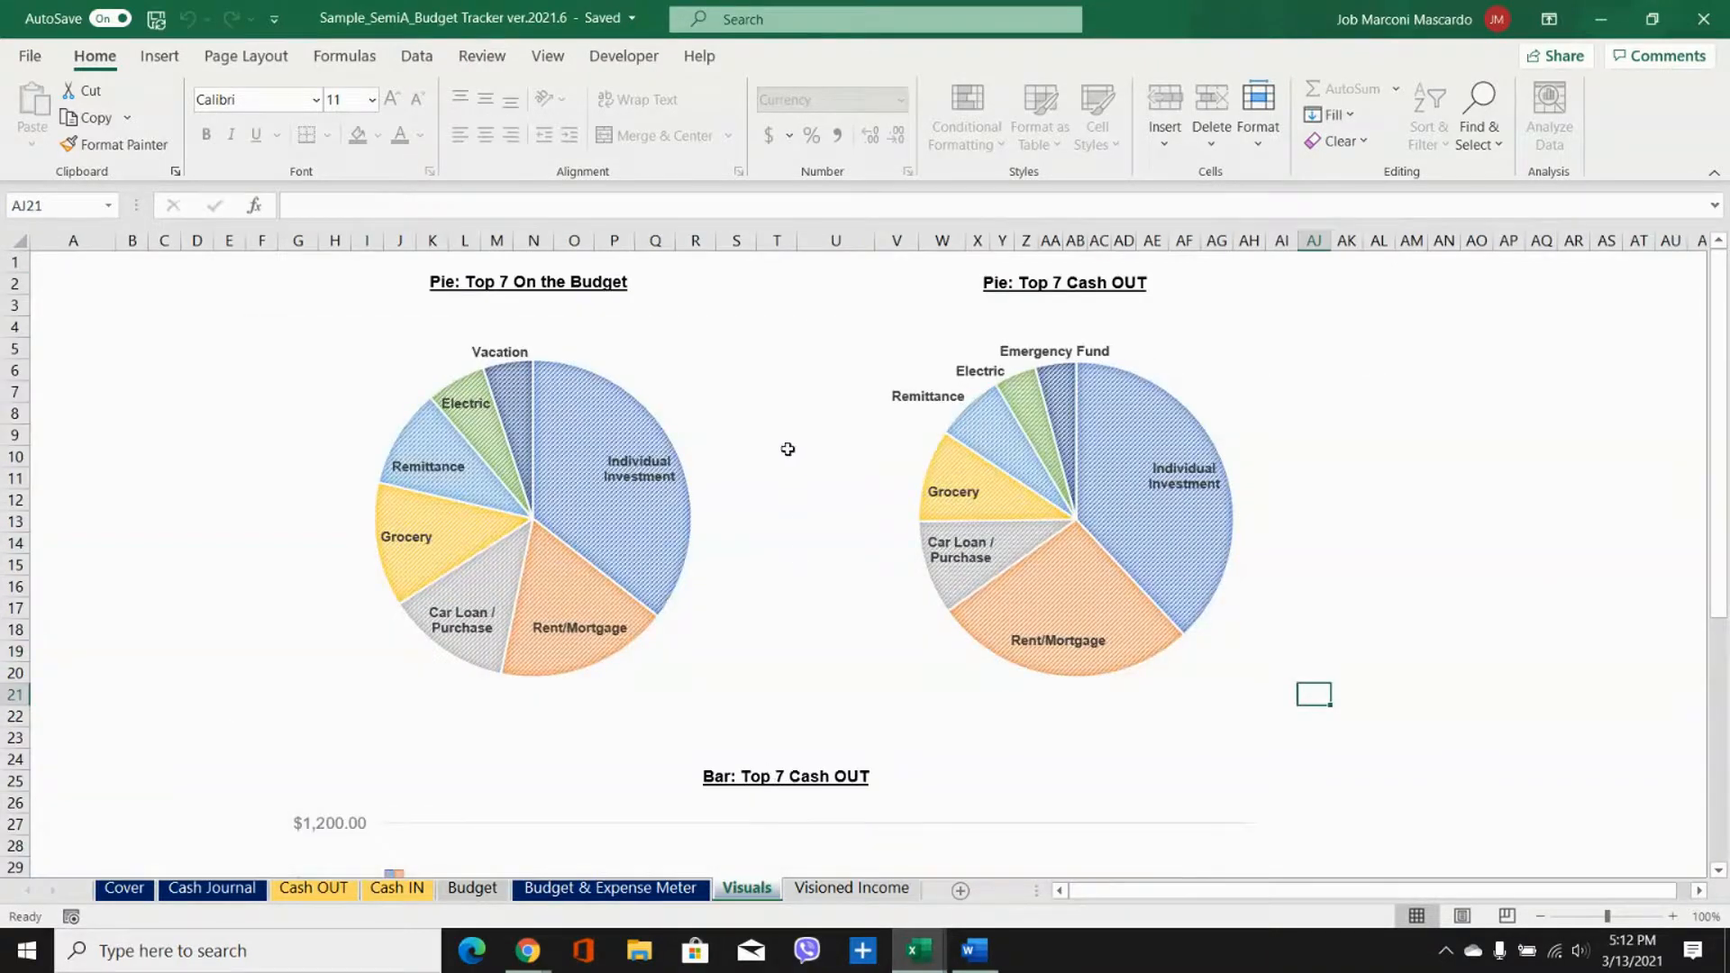
{"action": "scroll", "coordinate": [787, 448], "scroll_direction": "down", "scroll_amount": 6}
{"action": "scroll", "coordinate": [788, 449], "scroll_direction": "up", "scroll_amount": 6}
{"action": "left_click", "coordinate": [819, 890]}
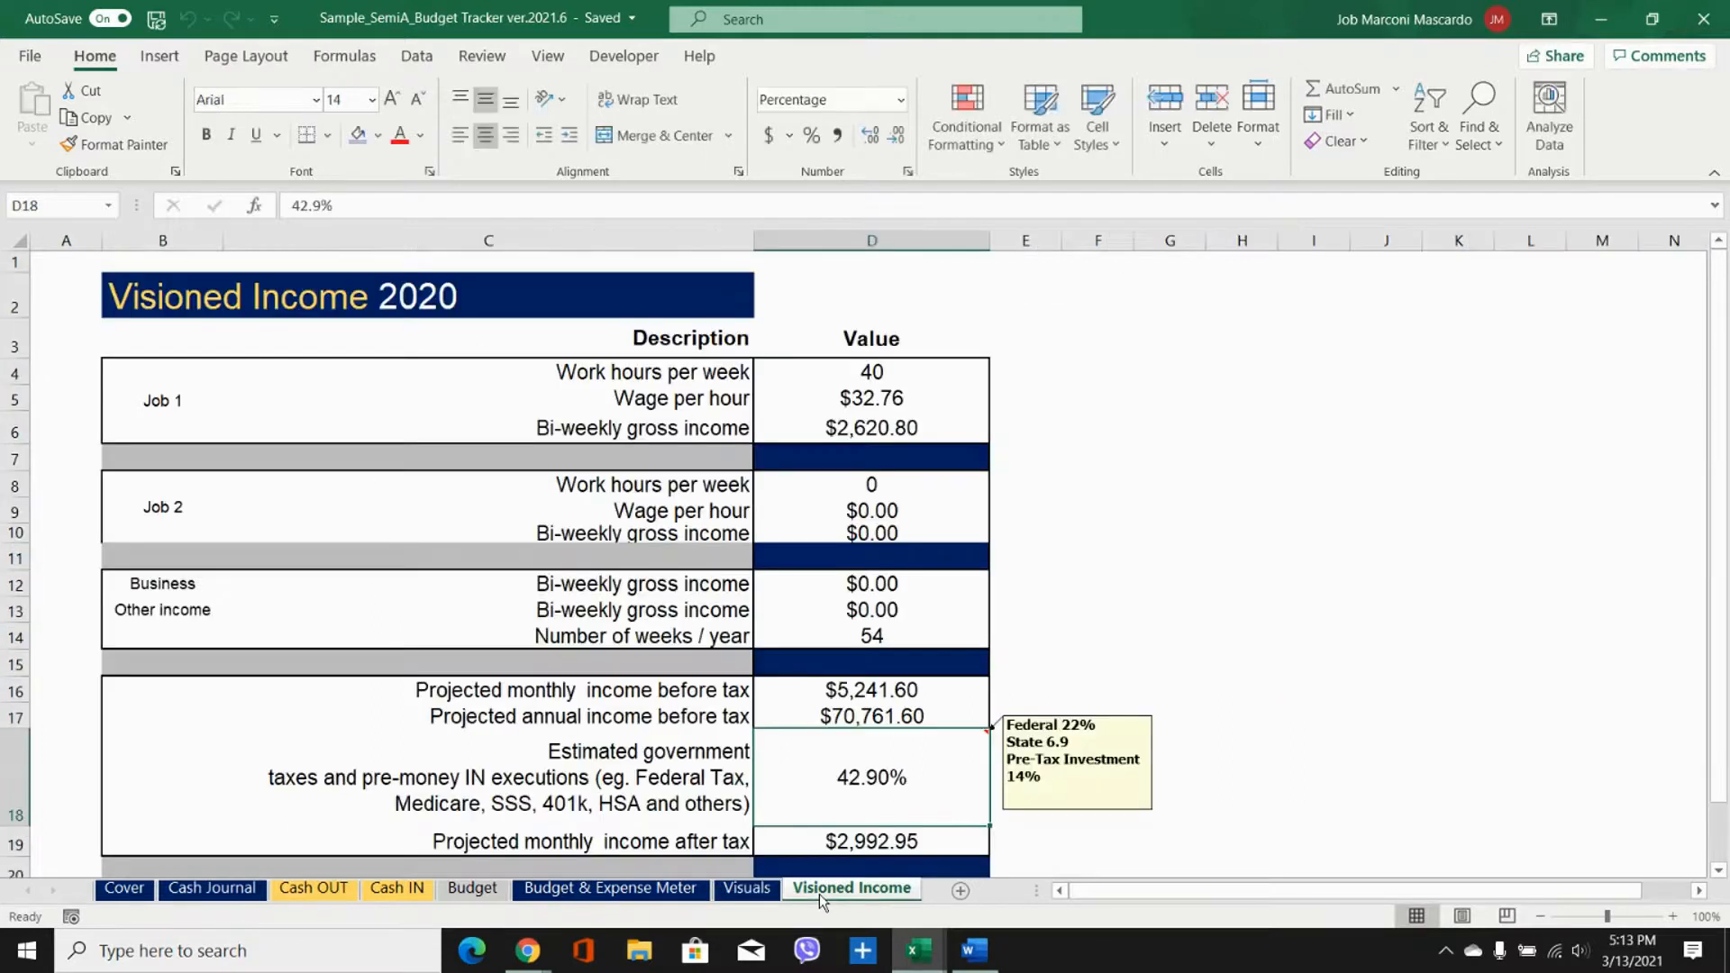
{"action": "left_click", "coordinate": [117, 895]}
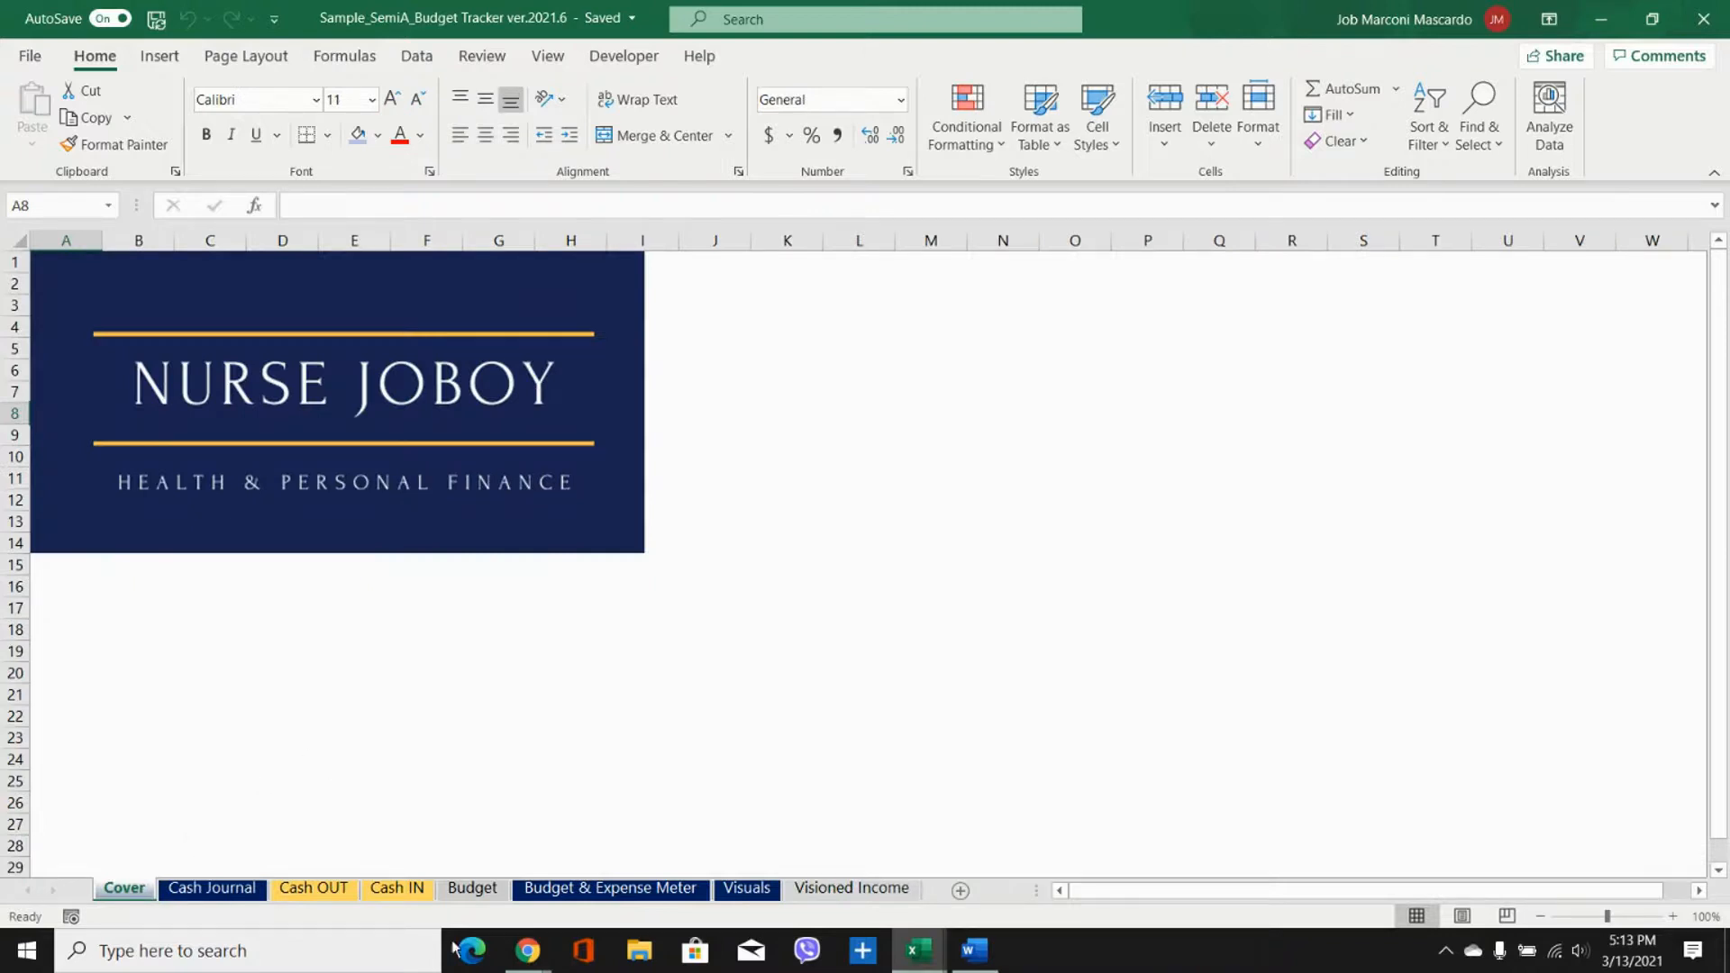
Step: Return to the Excel to Budget ver.2021.6 workbook and open its Cover sheet
{"action": "left_click", "coordinate": [919, 950]}
{"action": "left_click", "coordinate": [695, 880]}
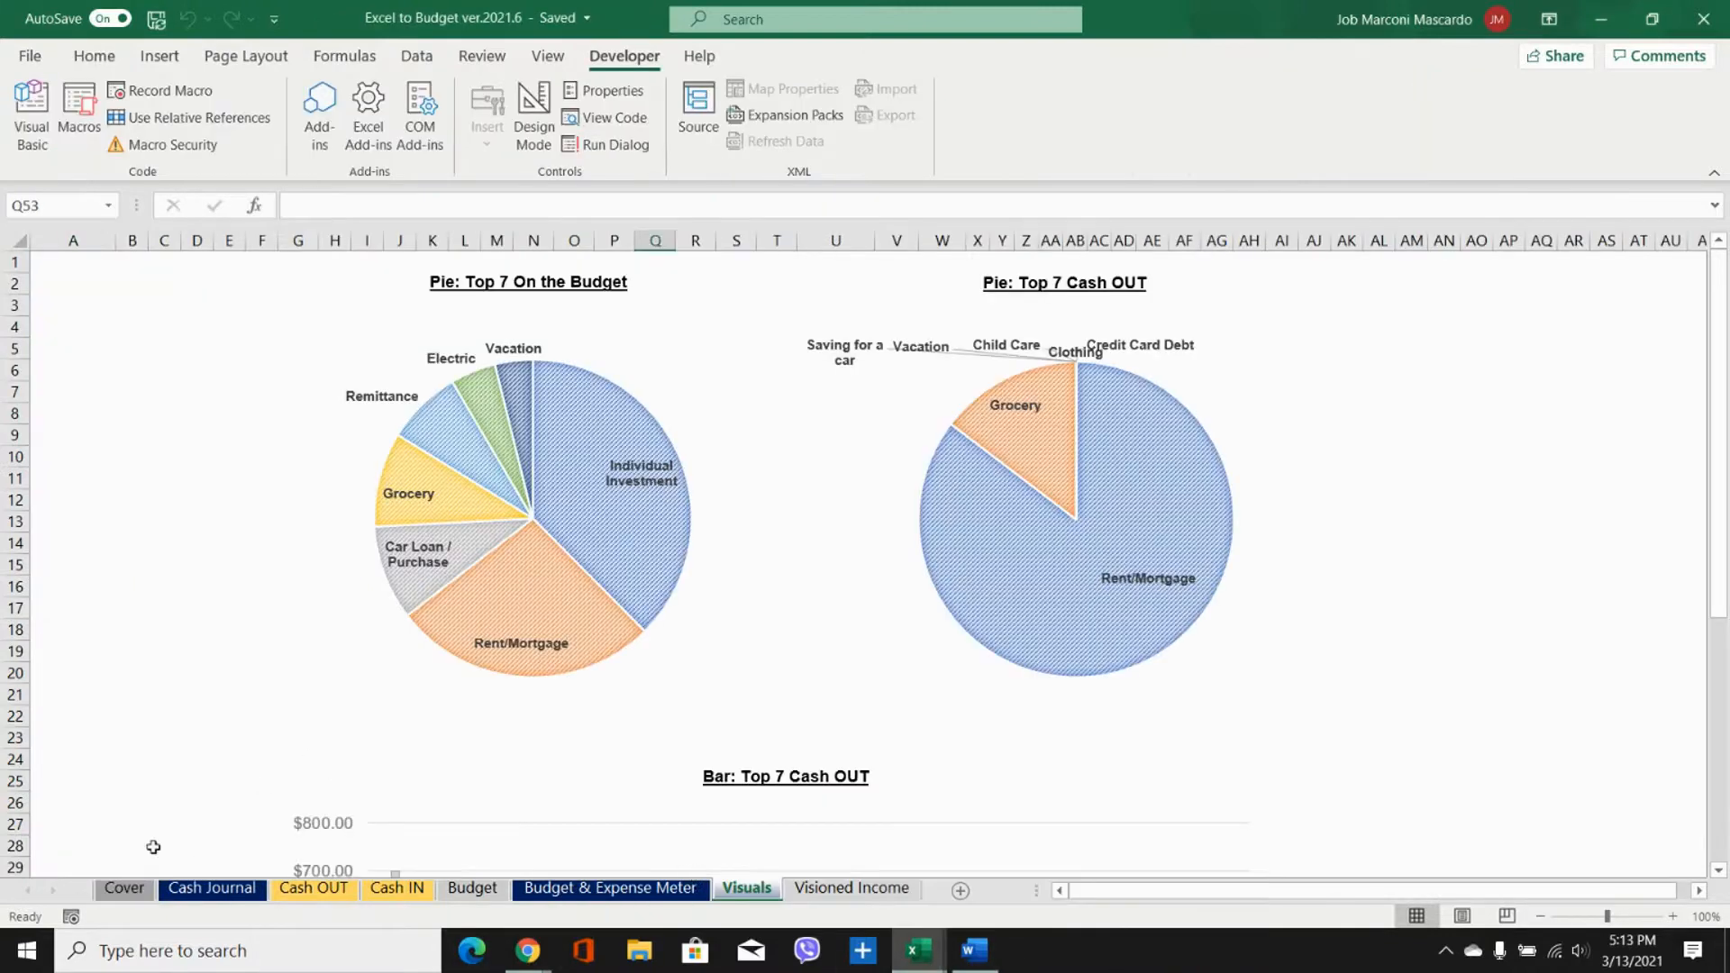
{"action": "left_click", "coordinate": [126, 889]}
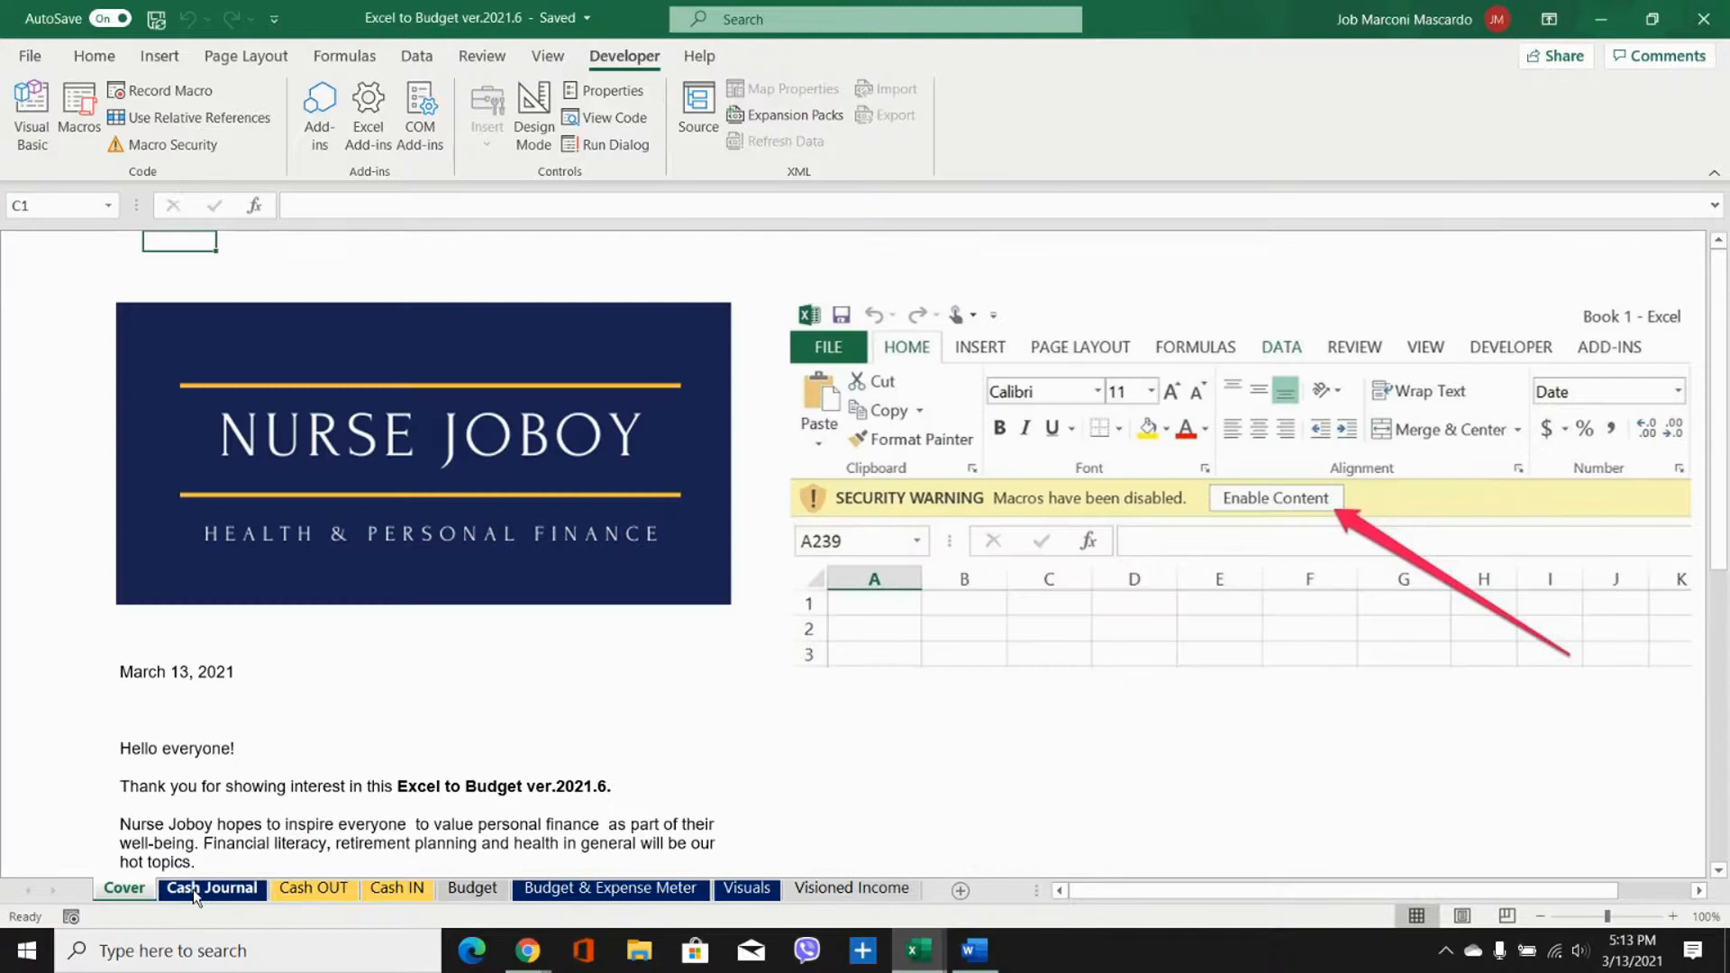